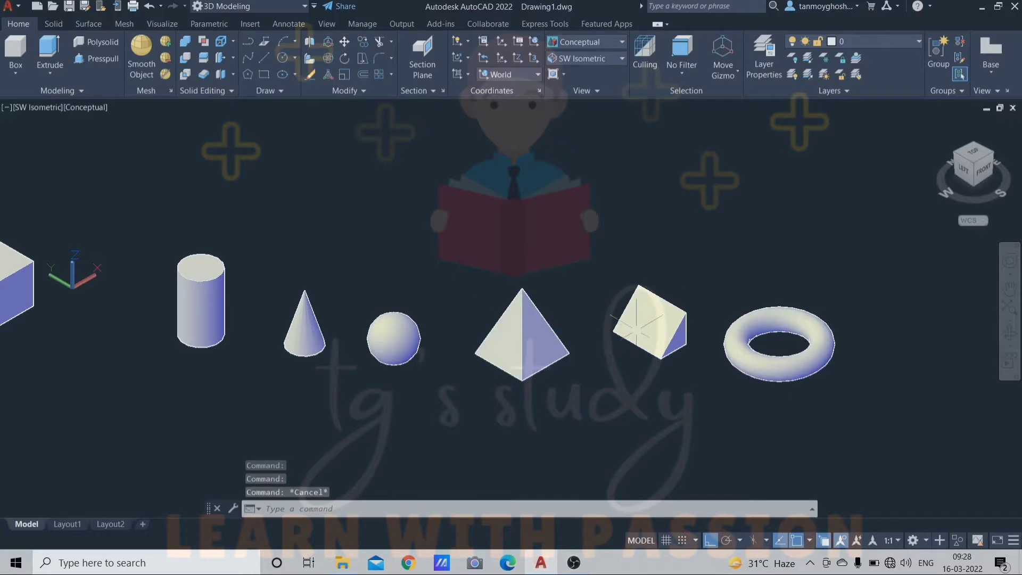
- Examine the wedge and the torus up close among the row of sample solids
{"action": "left_click", "coordinate": [653, 319]}
{"action": "scroll", "coordinate": [654, 320], "scroll_direction": "up", "scroll_amount": 3}
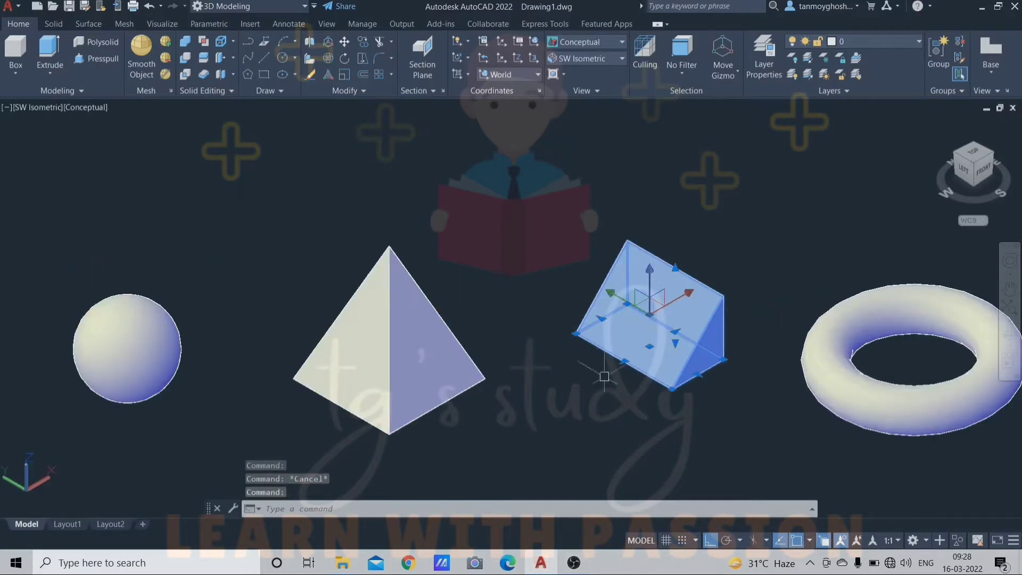
{"action": "scroll", "coordinate": [703, 324], "scroll_direction": "down", "scroll_amount": 5}
{"action": "key", "text": "Escape"}
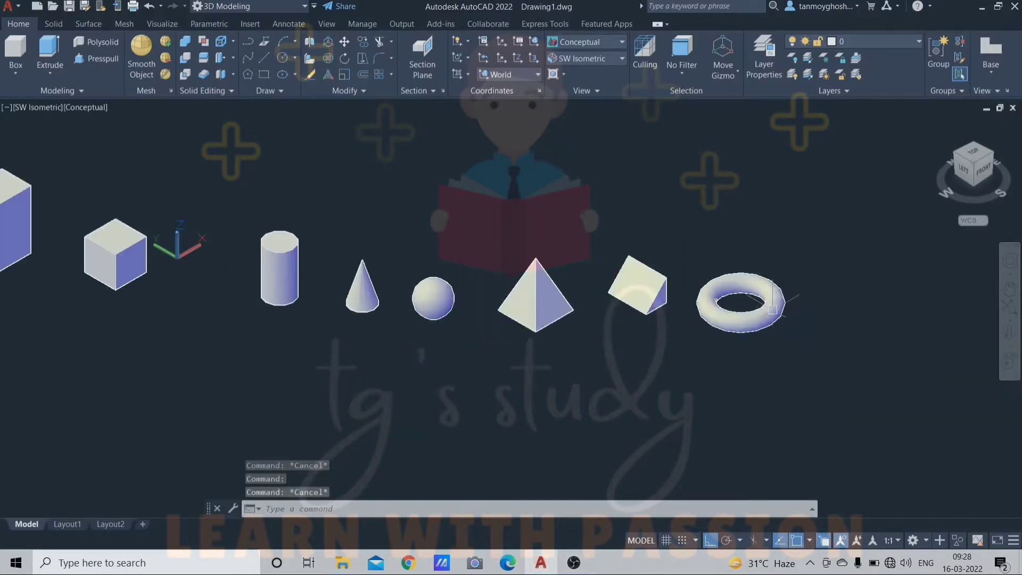
{"action": "scroll", "coordinate": [772, 308], "scroll_direction": "up", "scroll_amount": 4}
{"action": "left_click", "coordinate": [772, 309]}
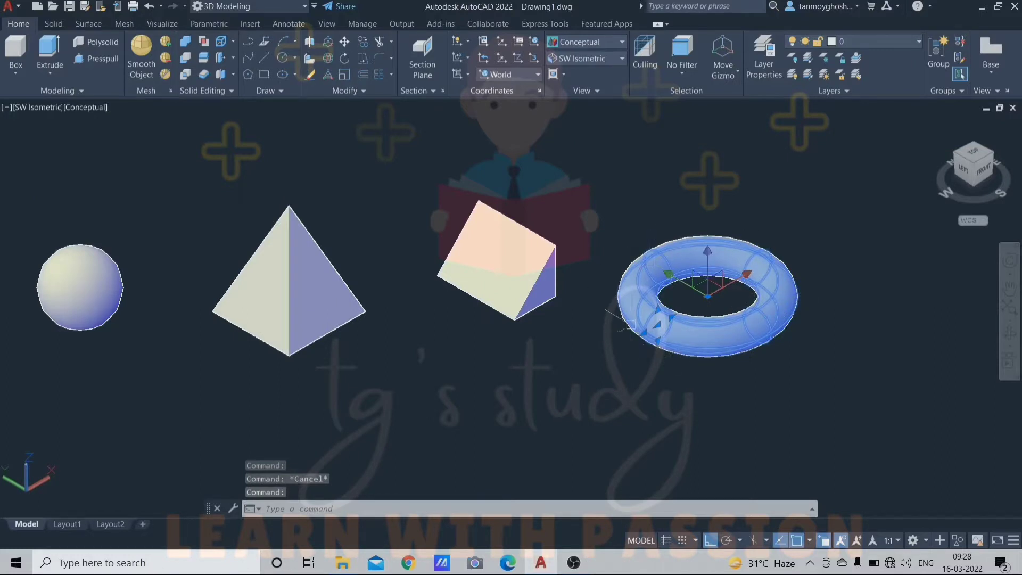
{"action": "scroll", "coordinate": [743, 331], "scroll_direction": "down", "scroll_amount": 4}
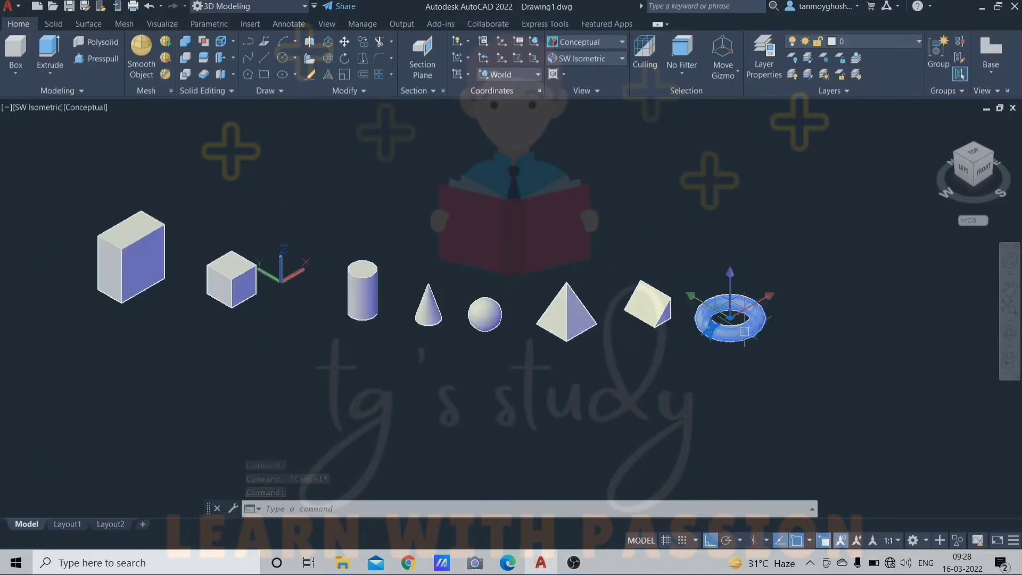
{"action": "key", "text": "Escape"}
{"action": "middle_click_drag", "start_coordinate": [564, 365], "coordinate": [584, 364]}
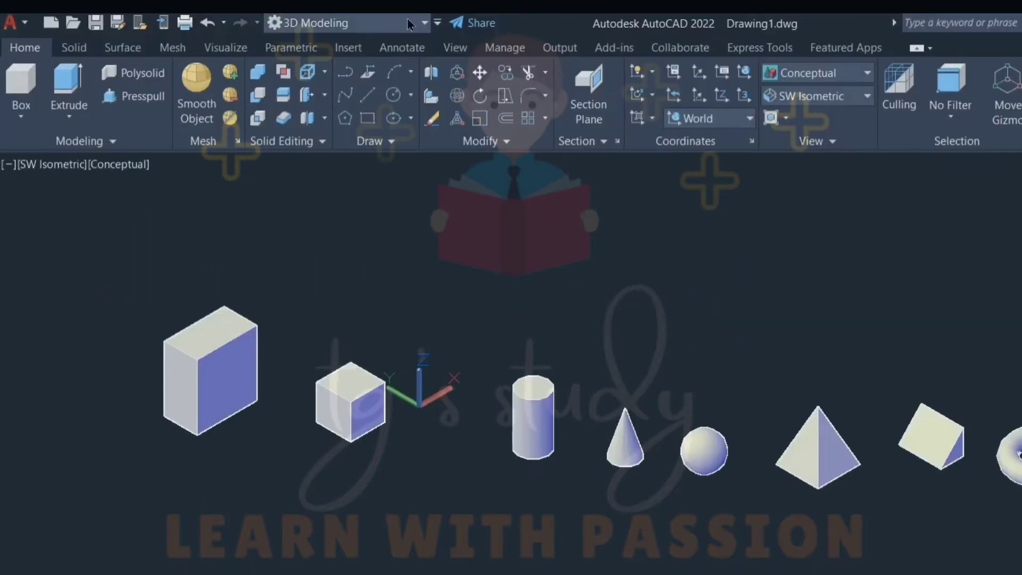
- Switch the workspace to Drafting & Annotation and to 3D Basics, and view the solid primitives offered in 3D Basics
{"action": "left_click", "coordinate": [292, 8]}
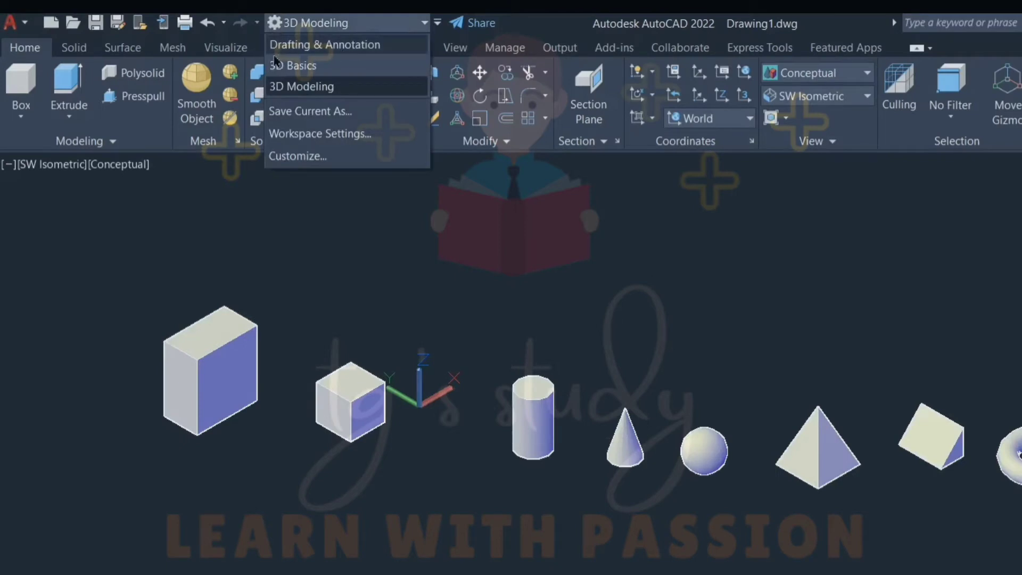
{"action": "left_click", "coordinate": [387, 46]}
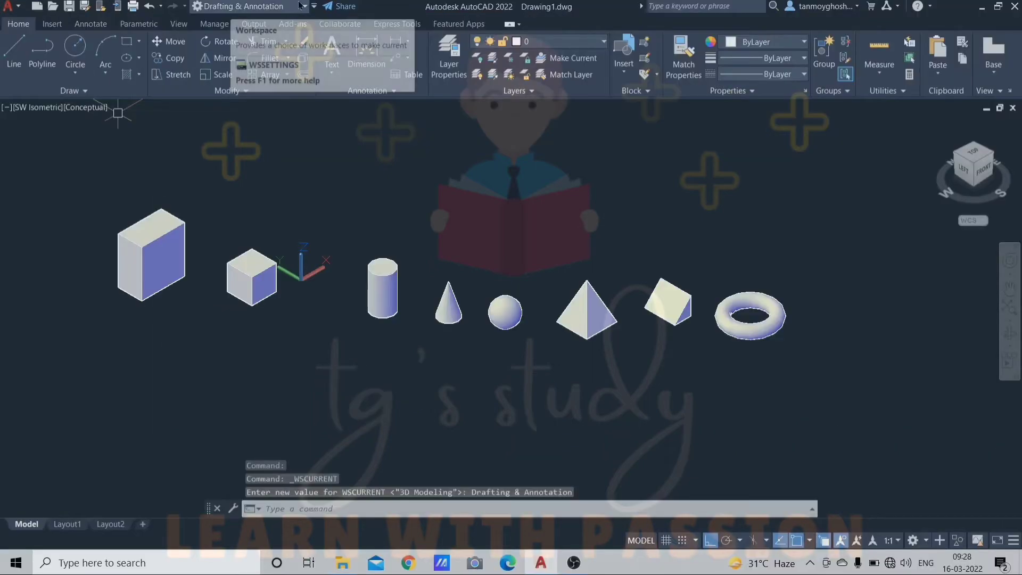
{"action": "left_click", "coordinate": [300, 6]}
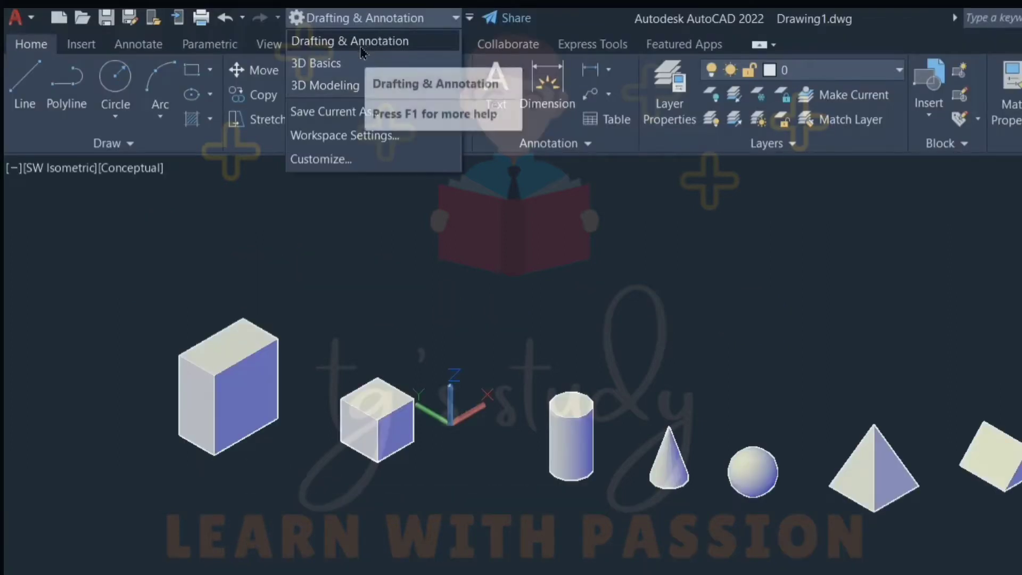
{"action": "left_click", "coordinate": [337, 65]}
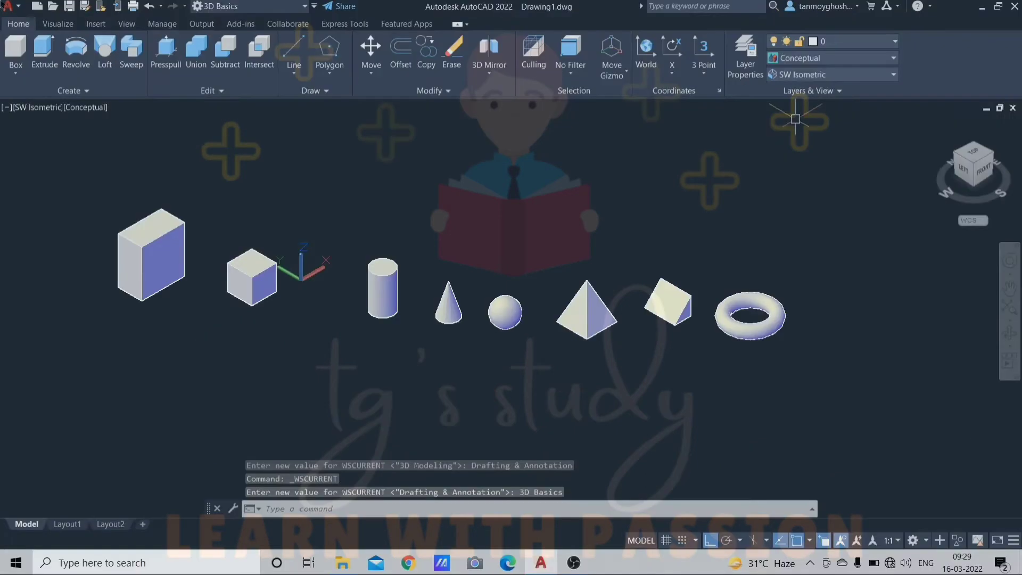
{"action": "left_click", "coordinate": [15, 79]}
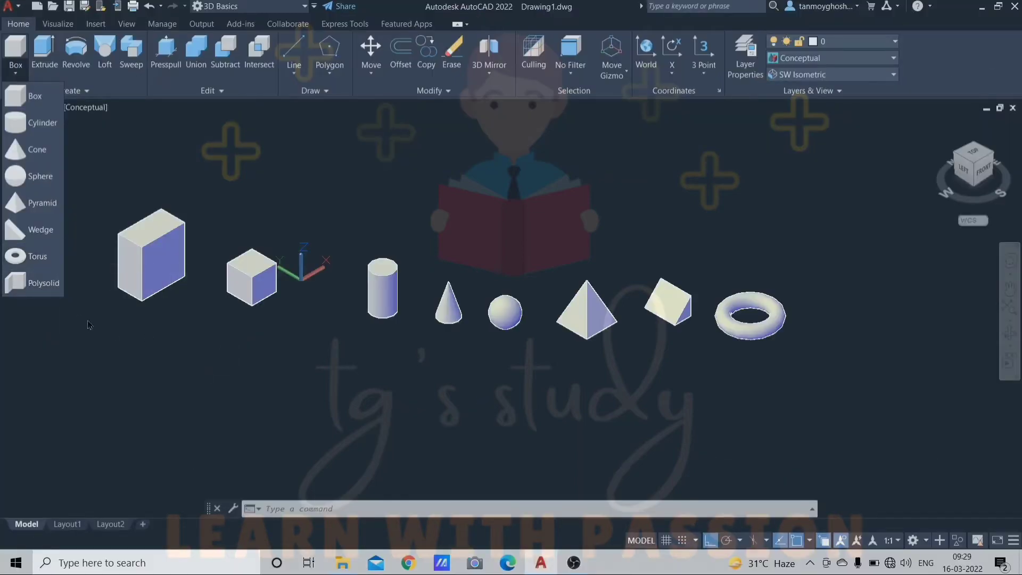
{"action": "left_click", "coordinate": [83, 316]}
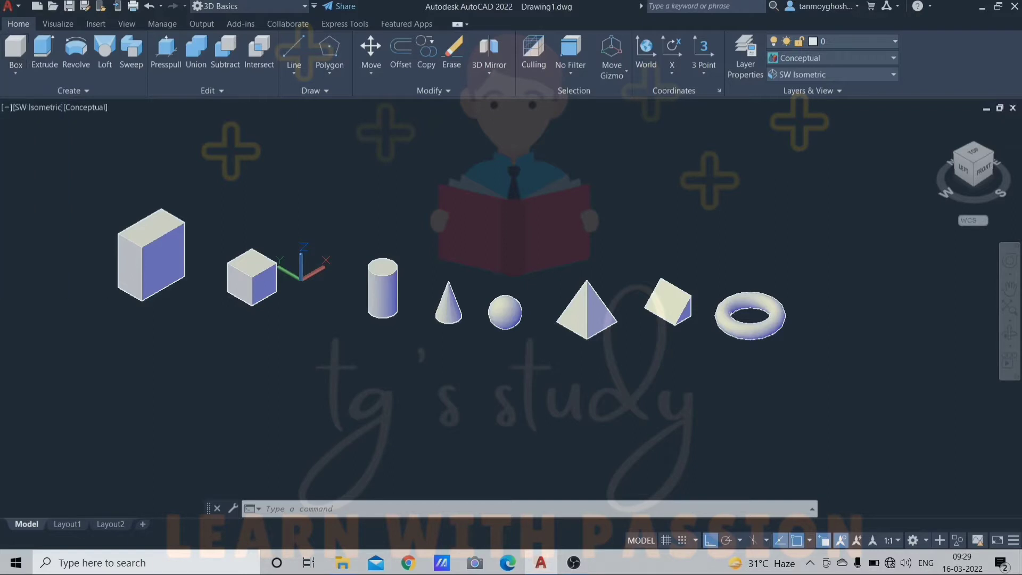
- Set the workspace back to 3D Modeling and view its list of solid primitives
{"action": "left_click", "coordinate": [303, 6]}
{"action": "left_click", "coordinate": [242, 56]}
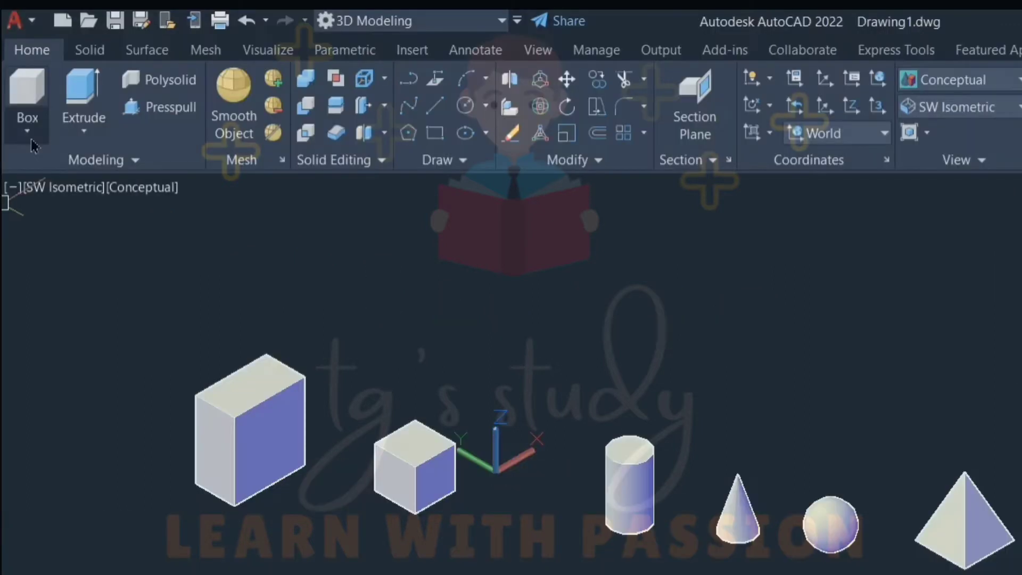
{"action": "left_click", "coordinate": [27, 132]}
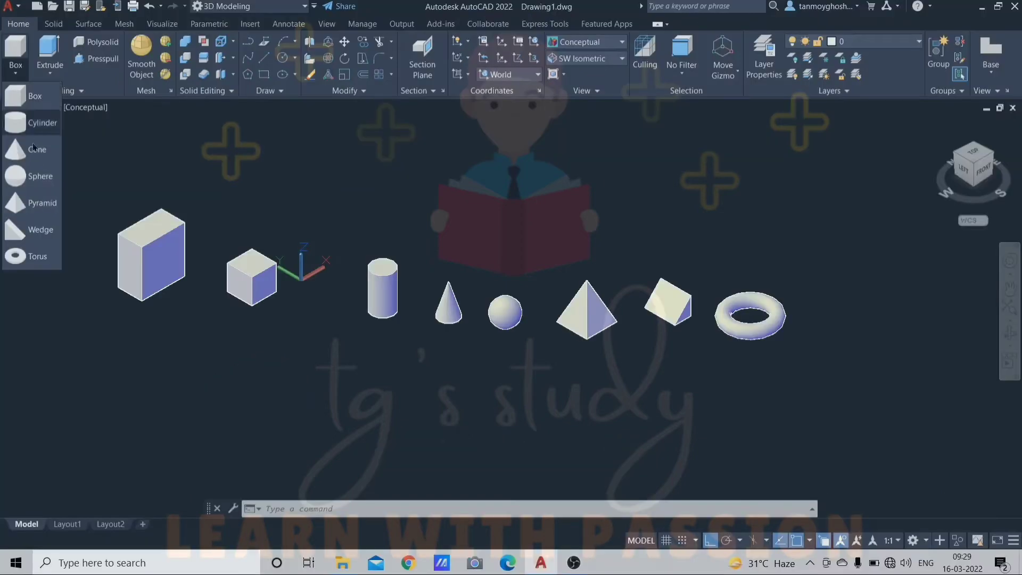
{"action": "left_click", "coordinate": [173, 156]}
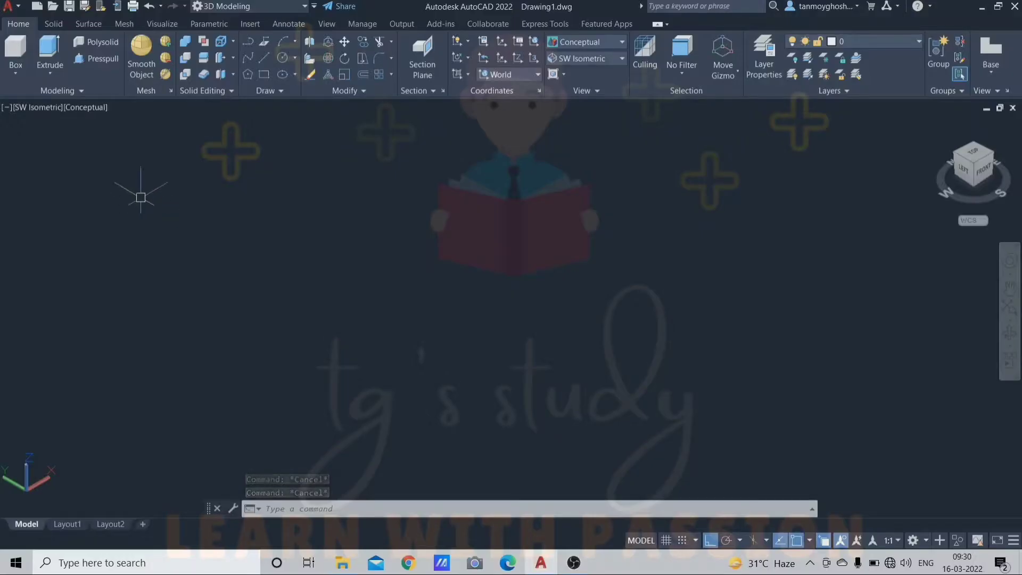
{"action": "left_click", "coordinate": [16, 75]}
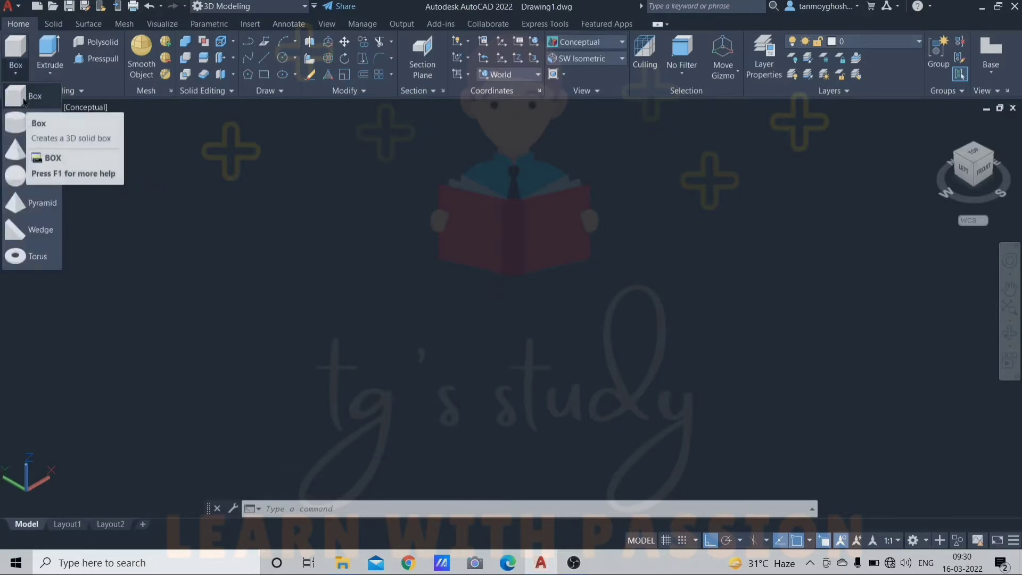
{"action": "left_click", "coordinate": [24, 98]}
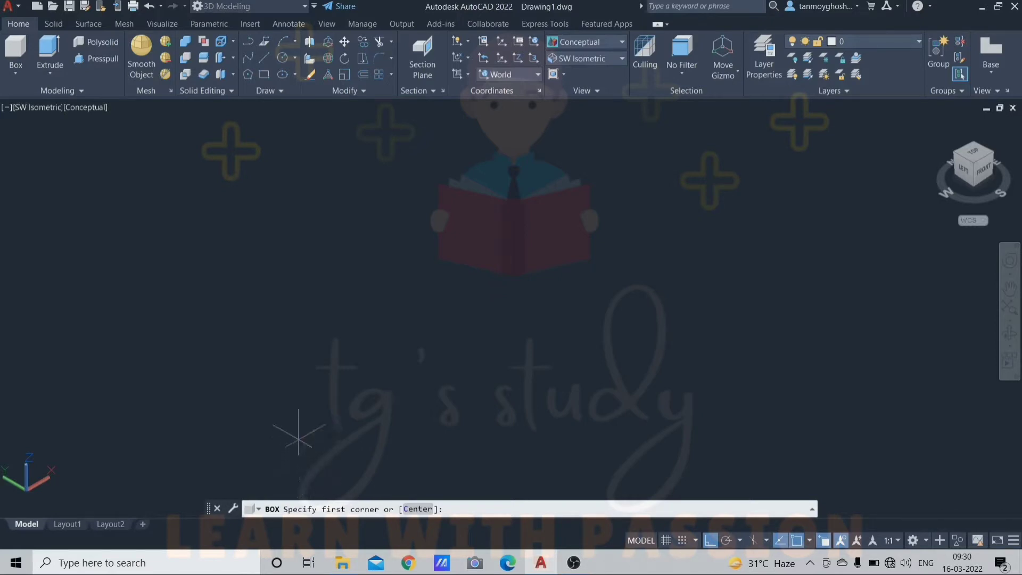
{"action": "key", "text": "Escape"}
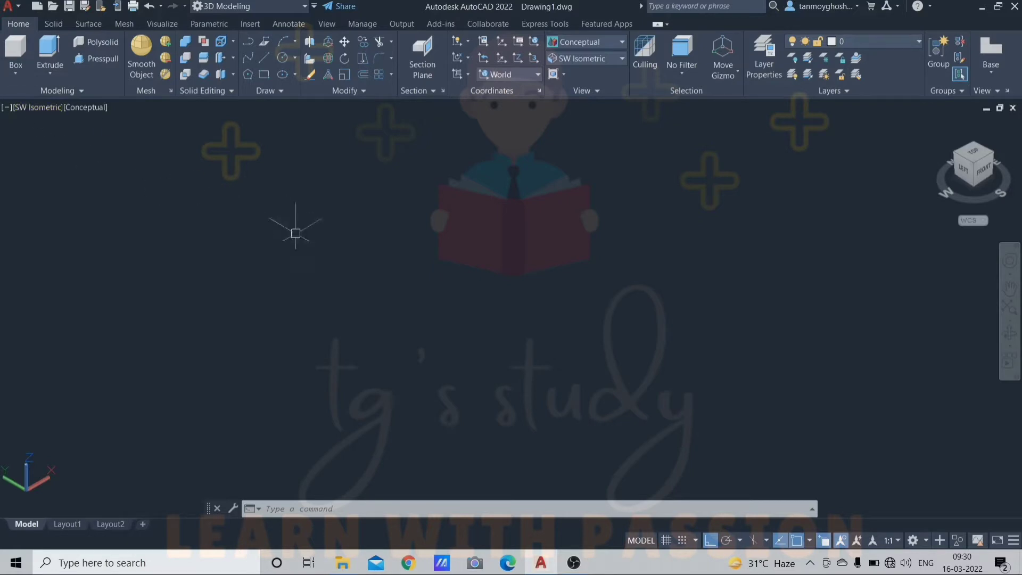
{"action": "key", "text": "Escape"}
{"action": "key", "text": "Escape"}
{"action": "key", "text": "Escape"}
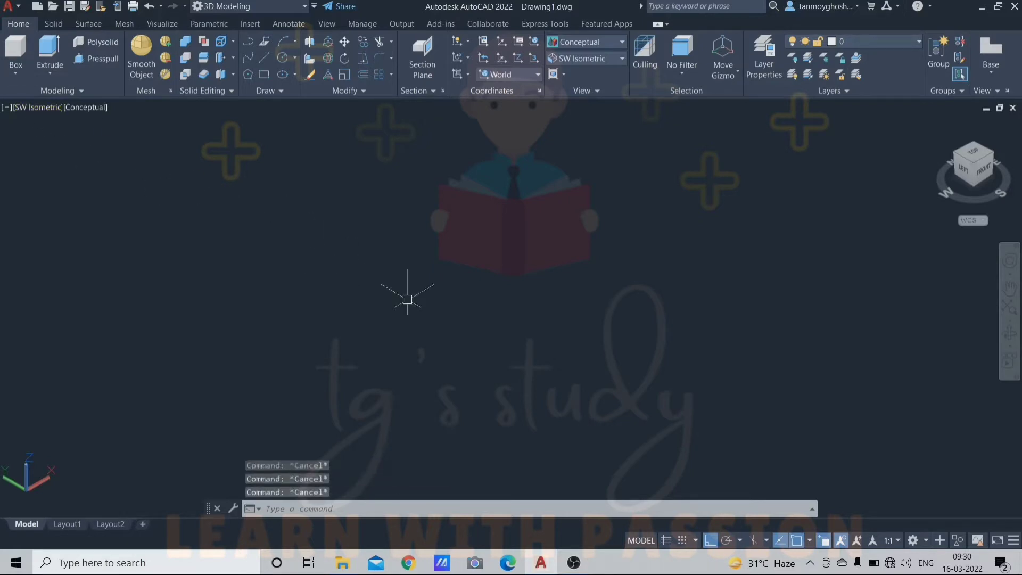
- Draw a solid box freehand from two opposite base corners, about 2056 units high
{"action": "type", "text": "box"}
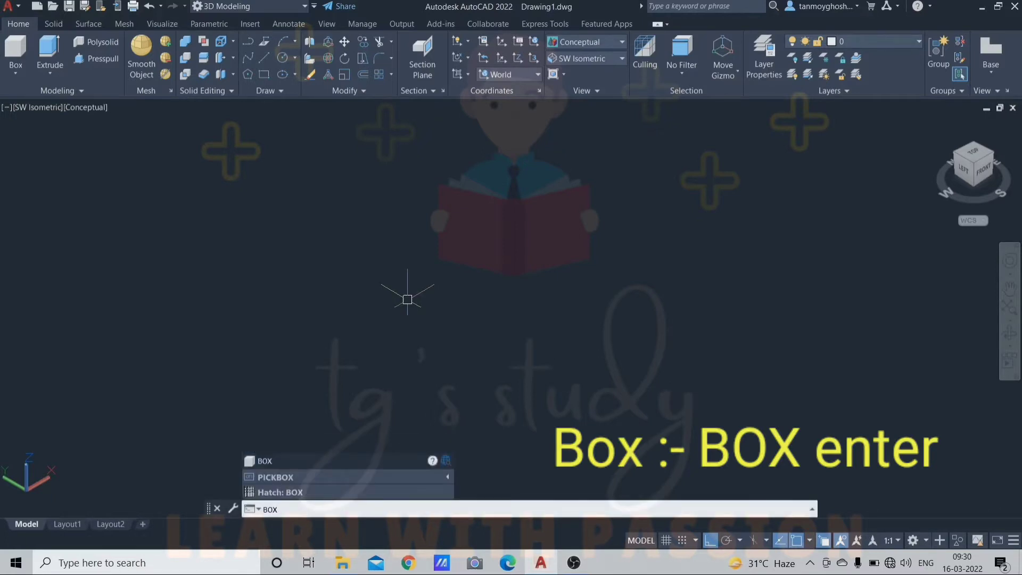
{"action": "key", "text": "Return"}
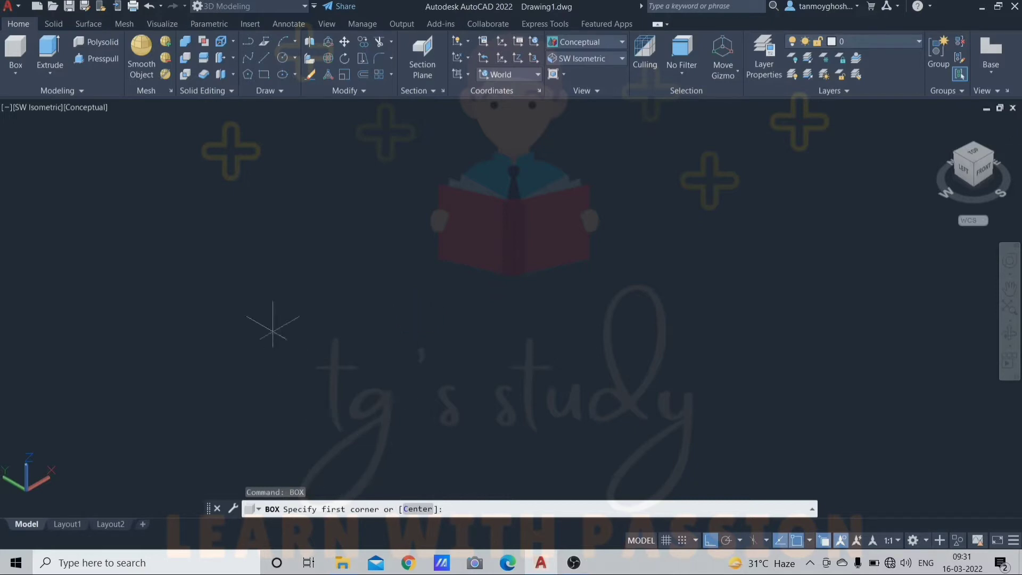
{"action": "left_click", "coordinate": [274, 280]}
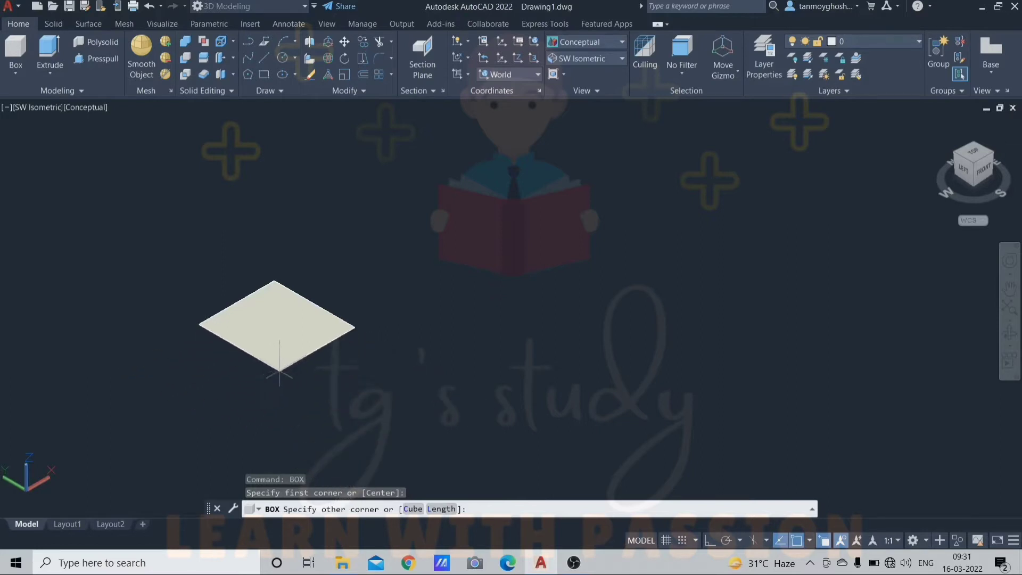
{"action": "left_click", "coordinate": [286, 371]}
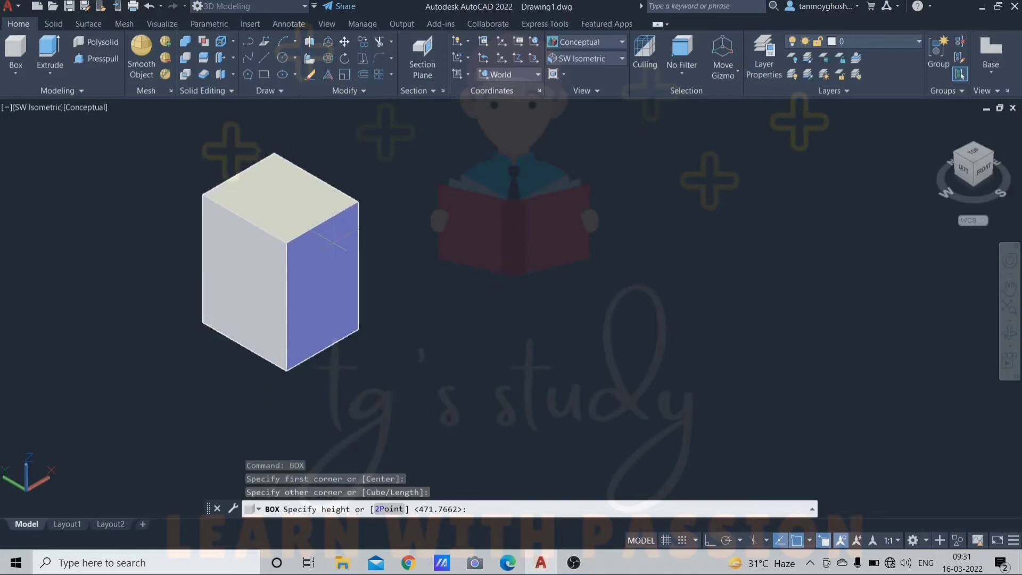
{"action": "left_click", "coordinate": [340, 215]}
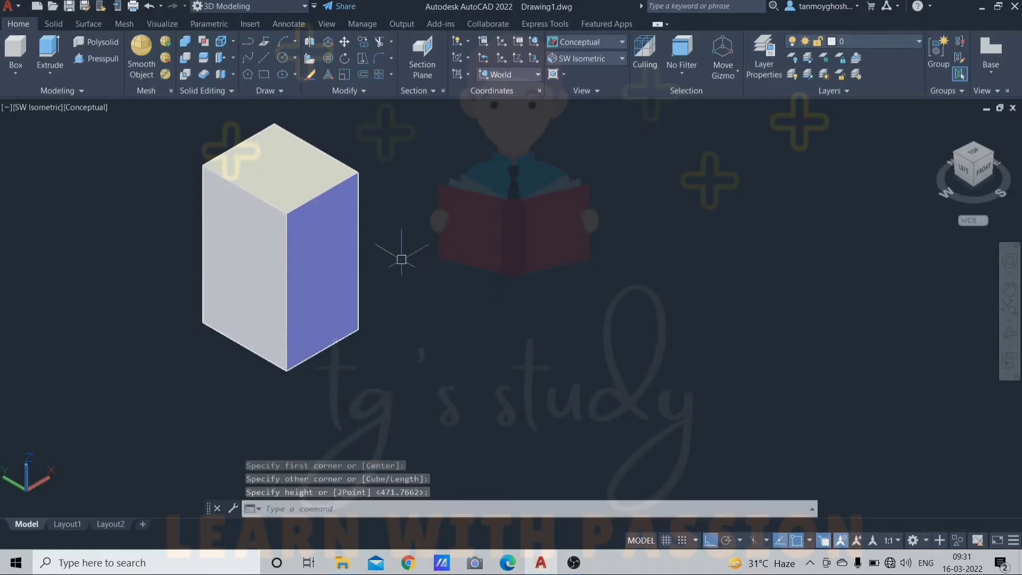
{"action": "middle_click_drag", "start_coordinate": [331, 235], "coordinate": [219, 269]}
{"action": "key", "text": "Escape"}
{"action": "key", "text": "Escape"}
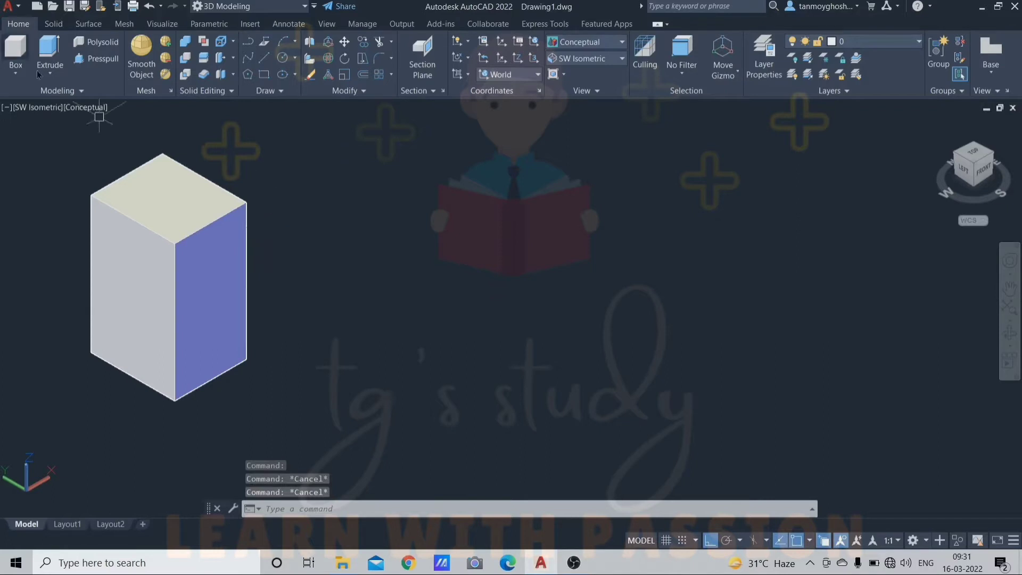
- Create a second solid box beside the first using the Length option, with length 100, width 75 and height 500
{"action": "type", "text": "box"}
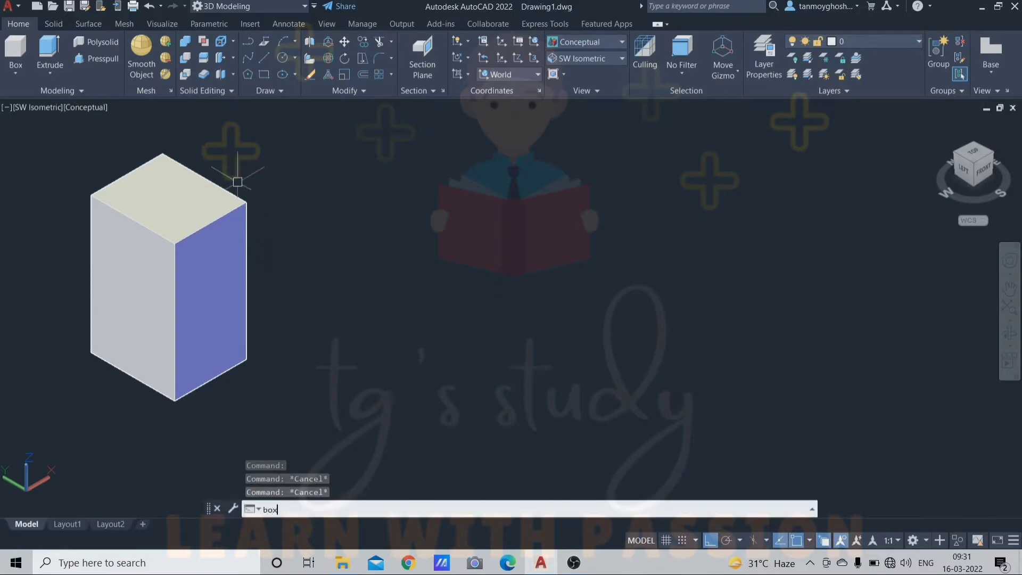
{"action": "key", "text": "Return"}
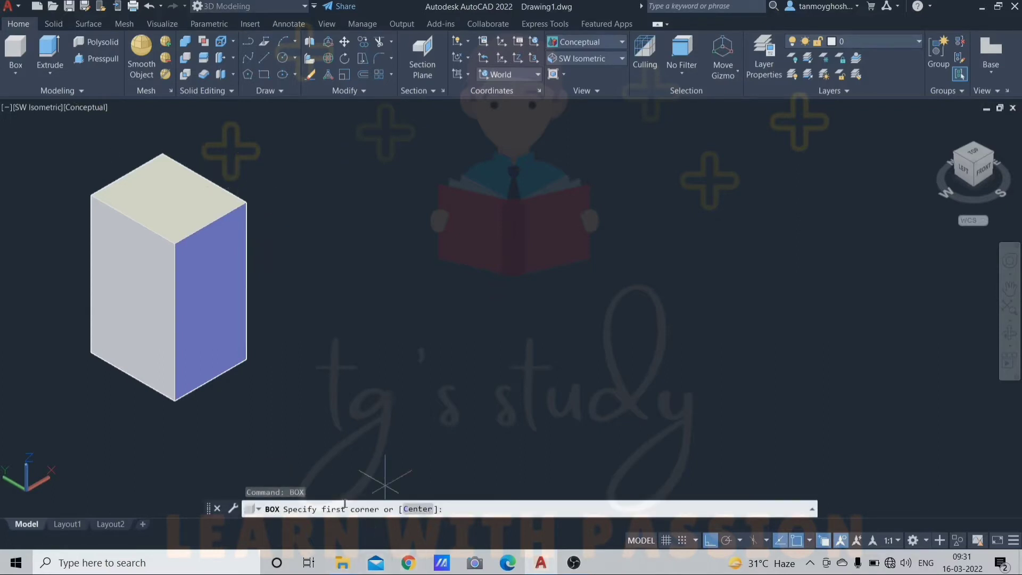
{"action": "left_click", "coordinate": [410, 290]}
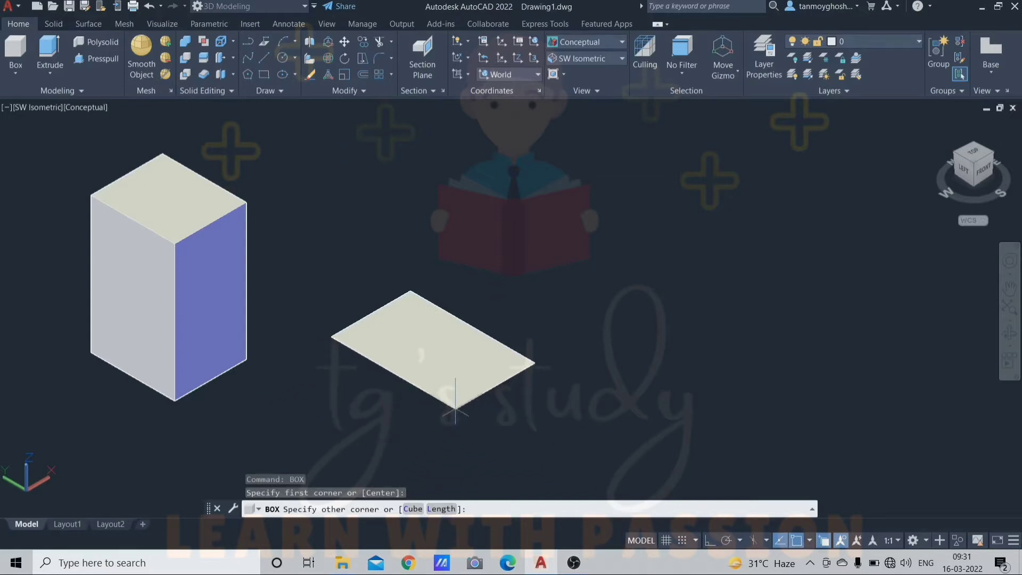
{"action": "key", "text": "Return"}
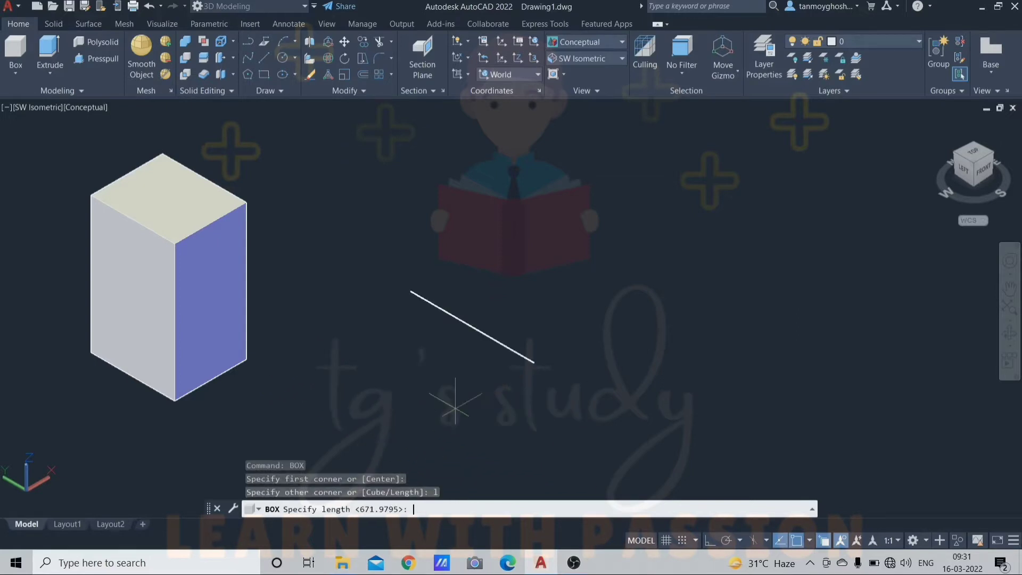
{"action": "key", "text": "F8"}
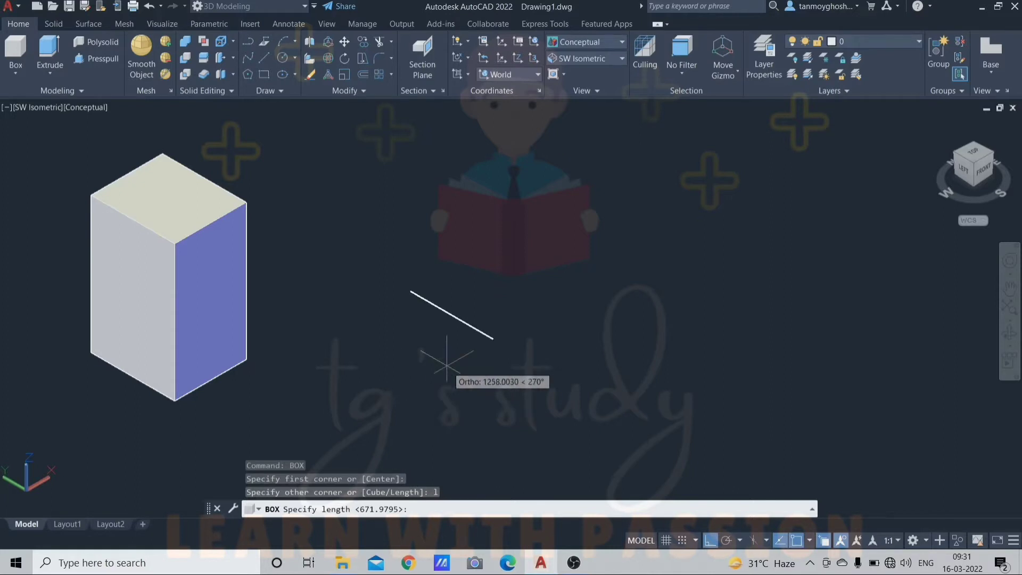
{"action": "type", "text": "100"}
{"action": "key", "text": "Return"}
{"action": "key", "text": "F8"}
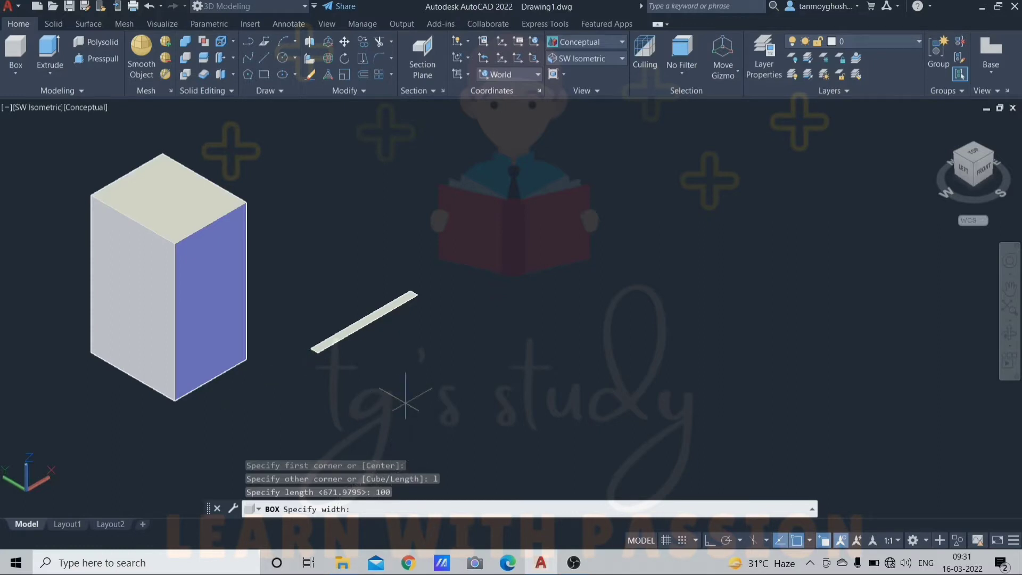
{"action": "type", "text": "75"}
{"action": "key", "text": "Return"}
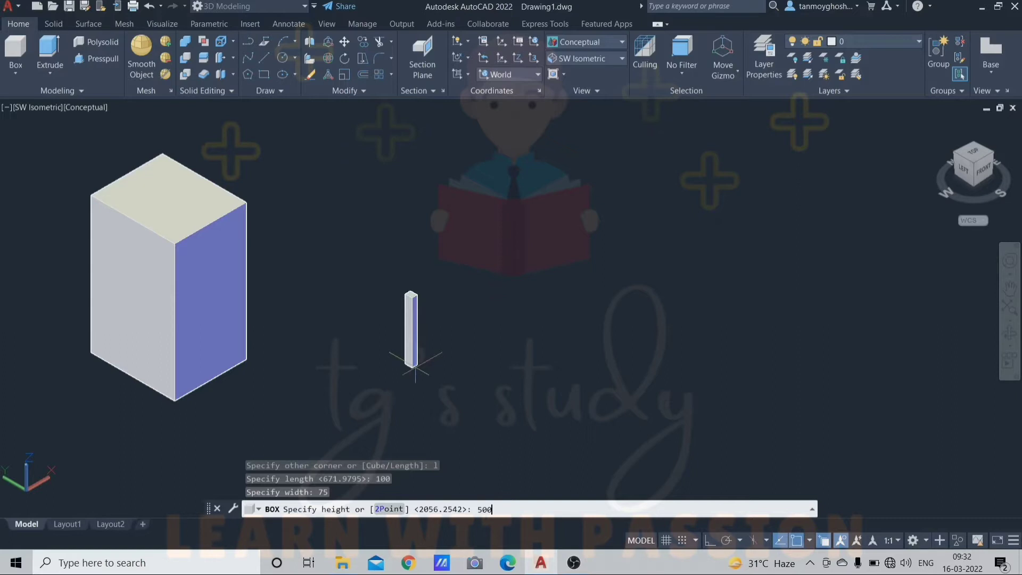
{"action": "key", "text": "Return"}
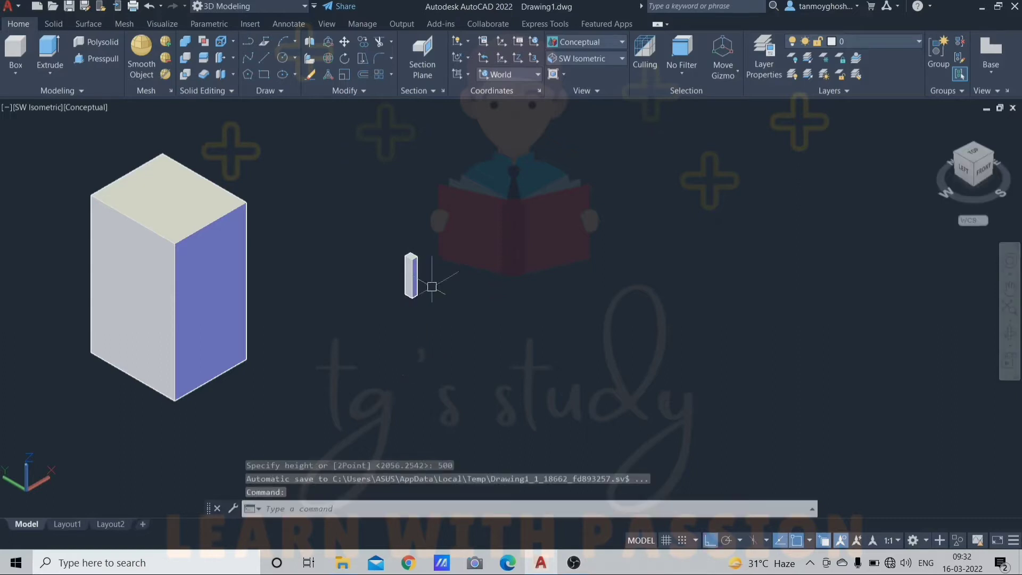
- Create a solid cube with side length 100 beside the tall narrow box, using the Cube option of the Box command
{"action": "scroll", "coordinate": [432, 287], "scroll_direction": "up", "scroll_amount": 8}
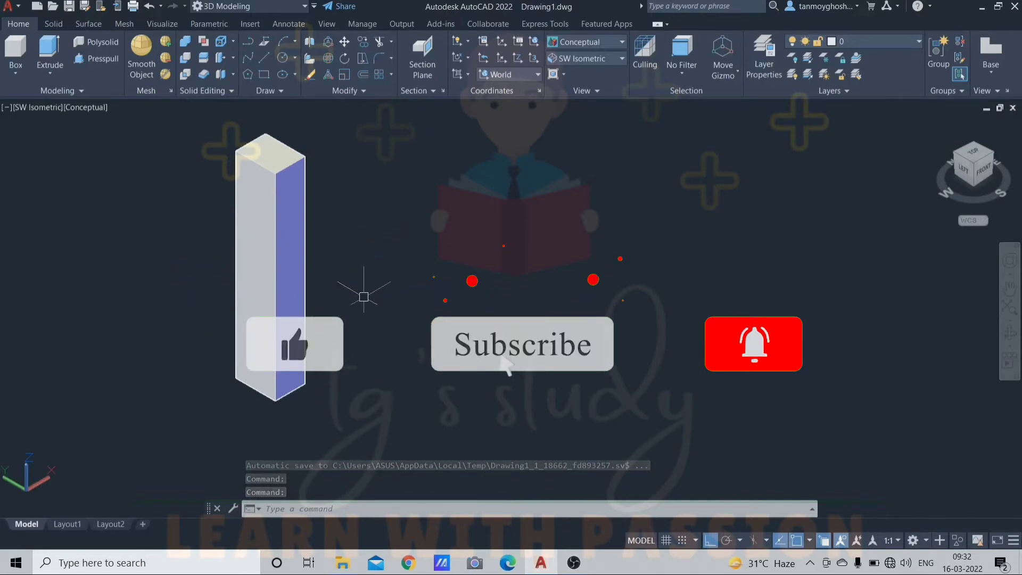
{"action": "middle_click_drag", "start_coordinate": [364, 297], "coordinate": [290, 289]}
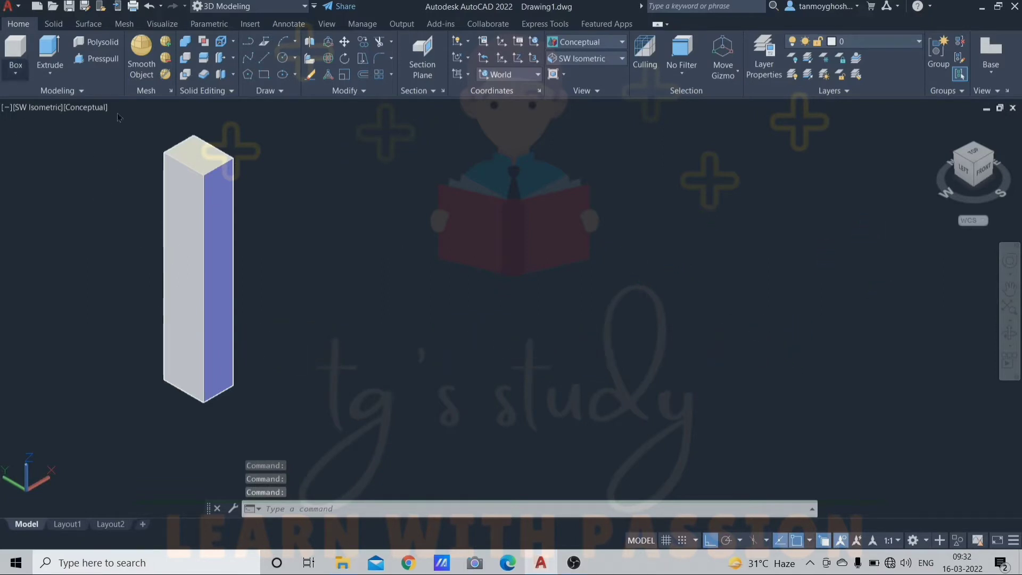
{"action": "type", "text": "box"}
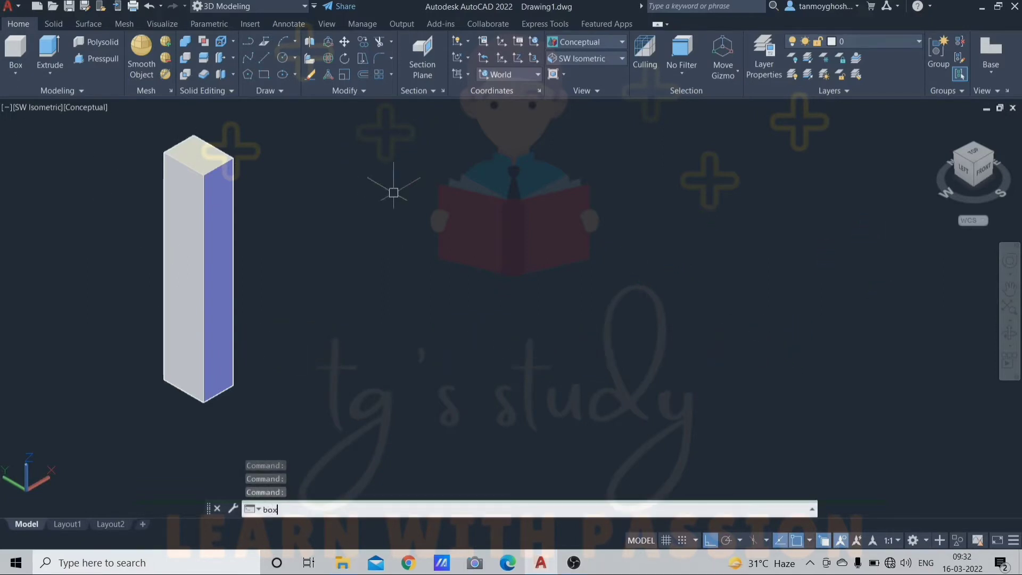
{"action": "key", "text": "Return"}
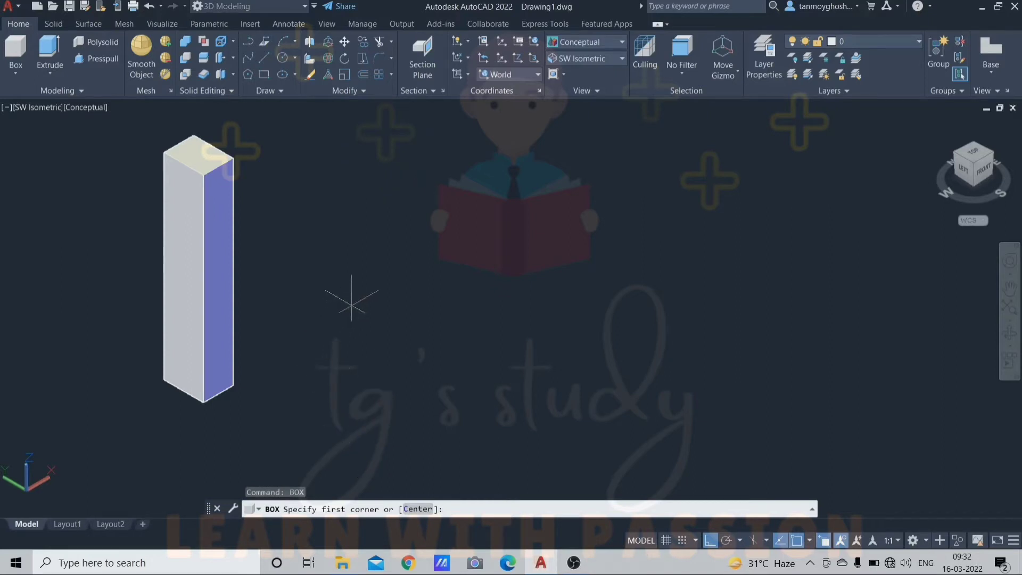
{"action": "left_click", "coordinate": [360, 296]}
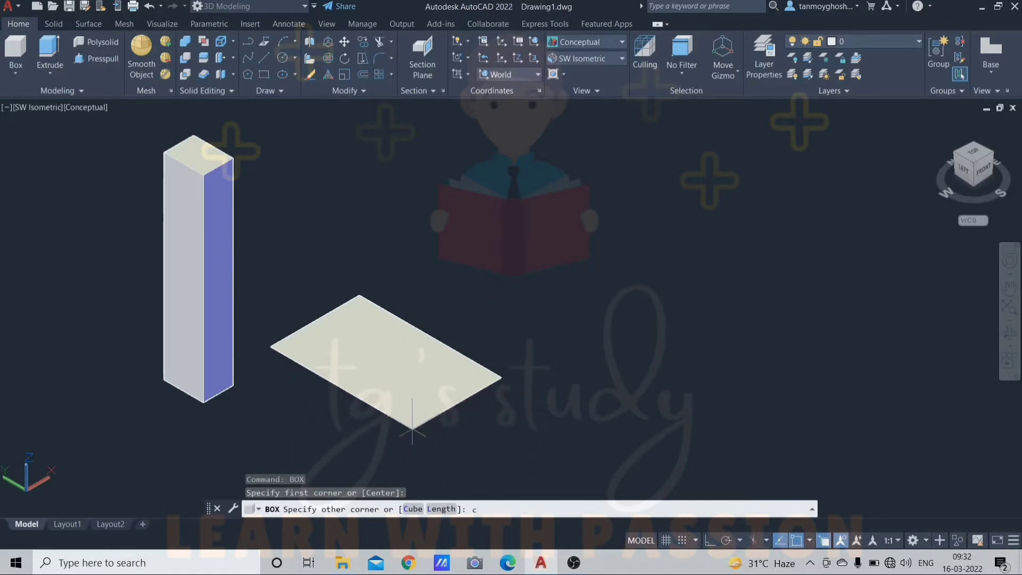
{"action": "key", "text": "Return"}
{"action": "scroll", "coordinate": [412, 429], "scroll_direction": "down", "scroll_amount": 5}
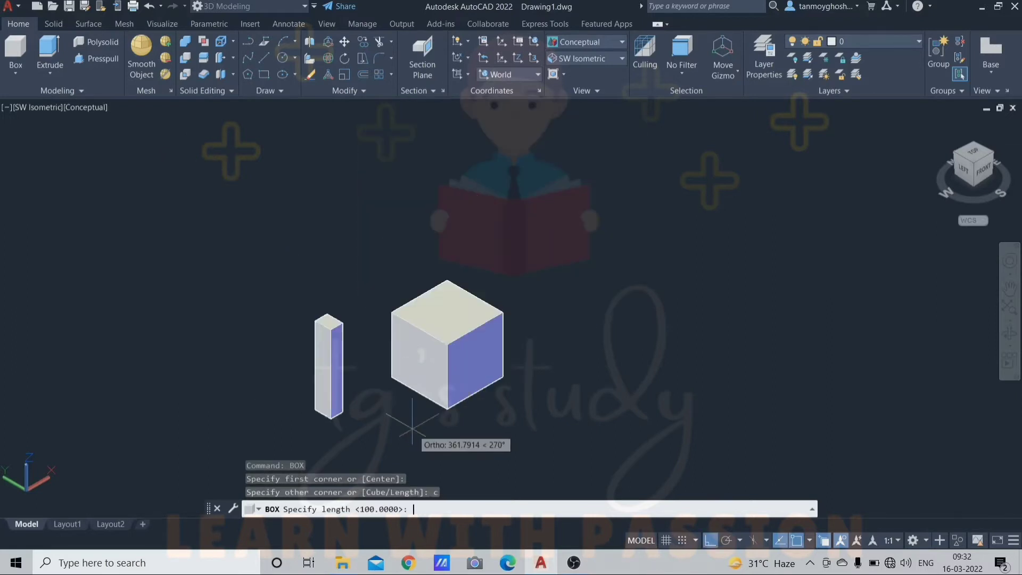
{"action": "scroll", "coordinate": [413, 428], "scroll_direction": "up", "scroll_amount": 2}
{"action": "middle_click_drag", "start_coordinate": [411, 429], "coordinate": [362, 418]}
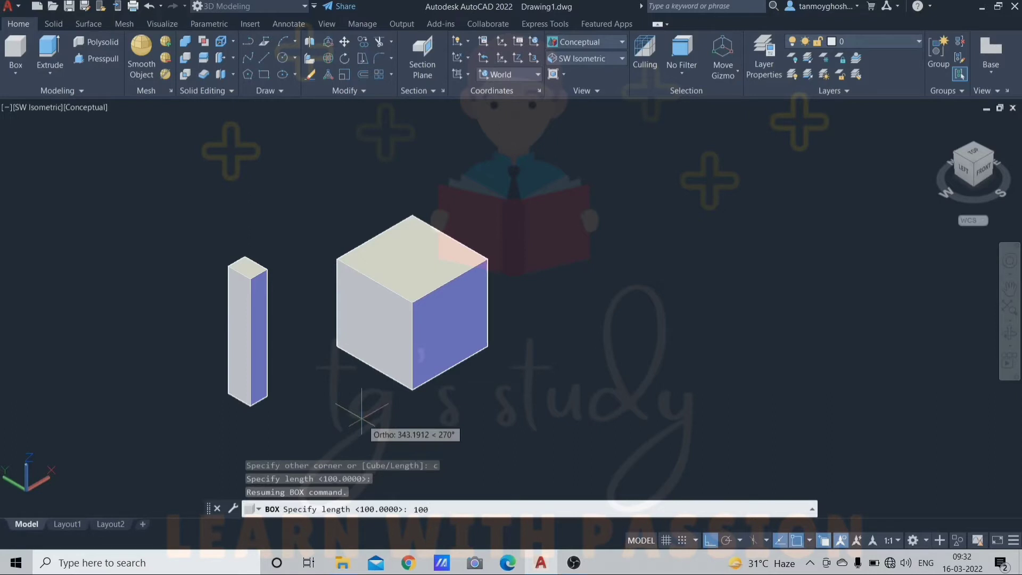
{"action": "key", "text": "Return"}
{"action": "scroll", "coordinate": [355, 373], "scroll_direction": "up", "scroll_amount": 3}
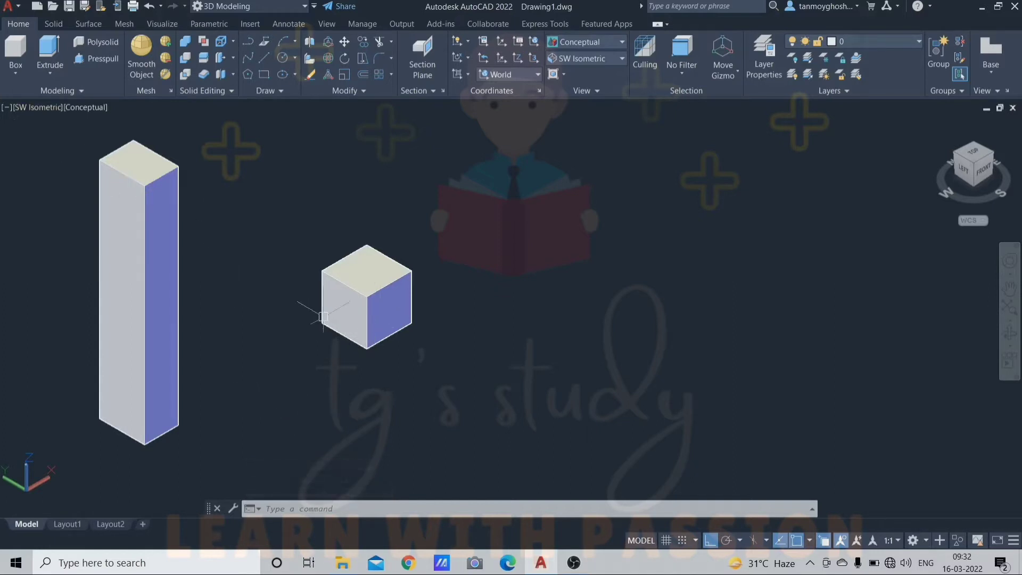
{"action": "key", "text": "Escape"}
- Create a solid box beside the cube from two base corners, setting a height of about 252 units with the 2Point option
{"action": "middle_click_drag", "start_coordinate": [397, 342], "coordinate": [367, 342]}
{"action": "type", "text": "box"}
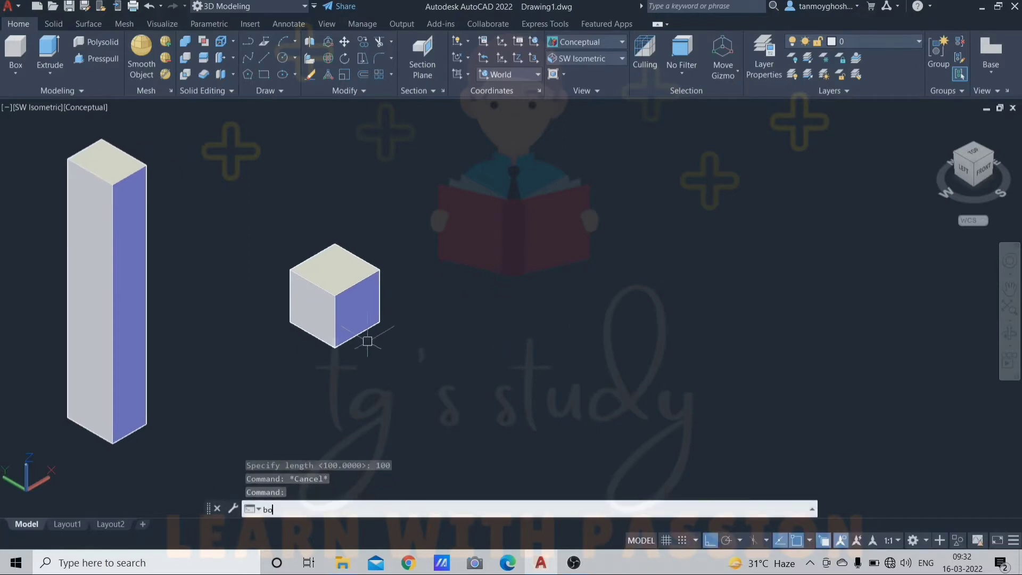
{"action": "key", "text": "Return"}
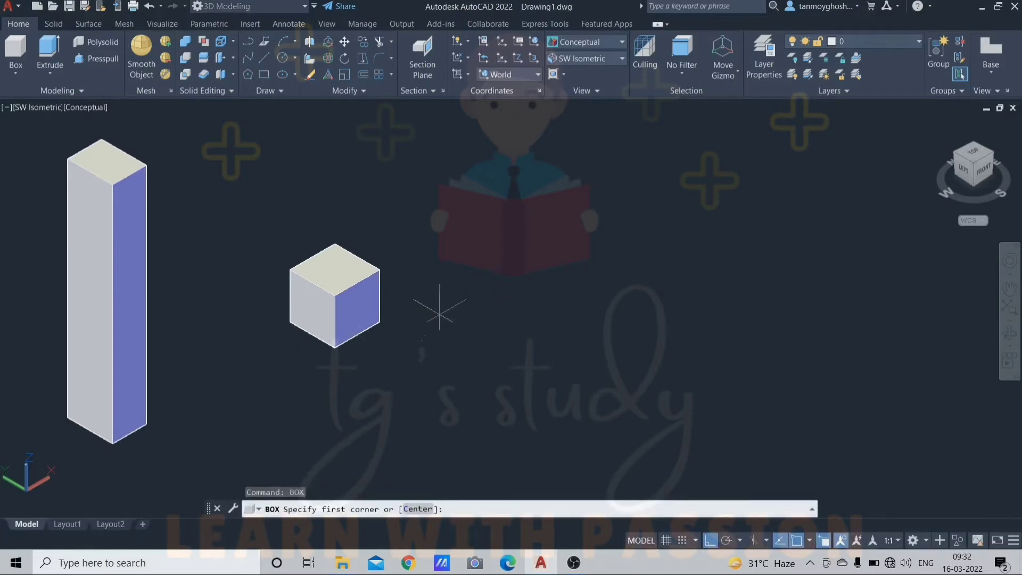
{"action": "left_click", "coordinate": [446, 321]}
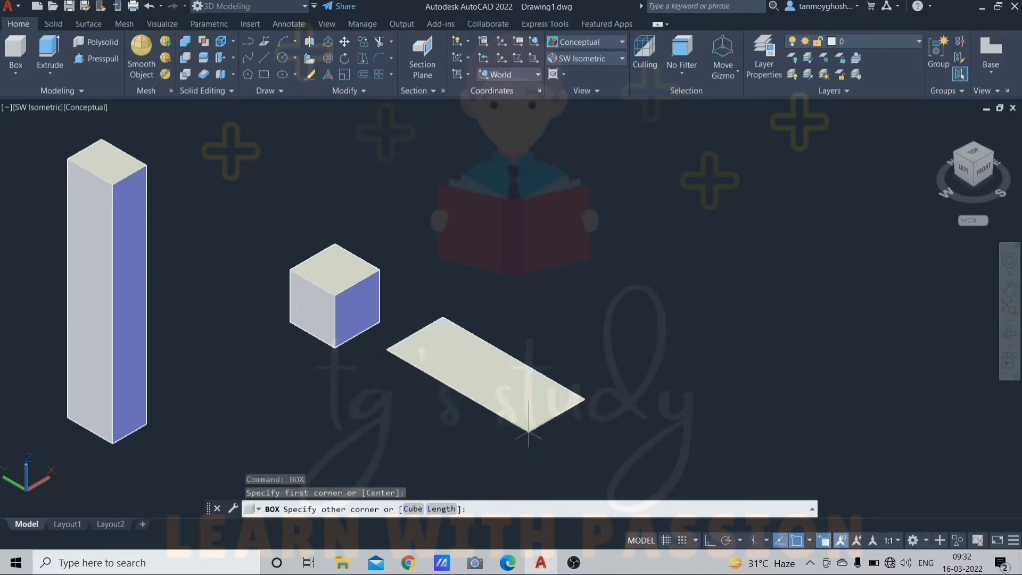
{"action": "left_click", "coordinate": [490, 403]}
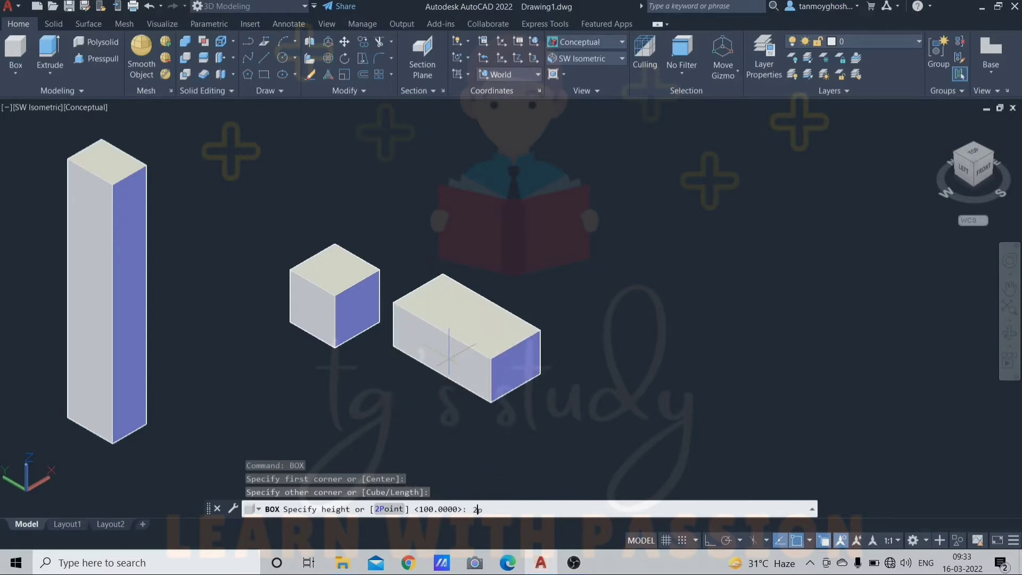
{"action": "key", "text": "Return"}
{"action": "key", "text": "F8"}
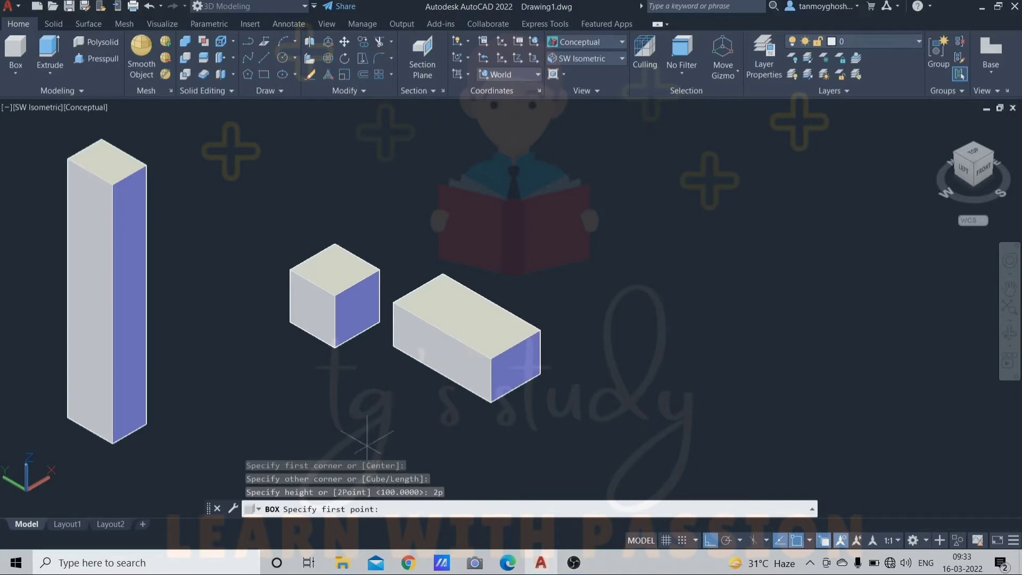
{"action": "left_click", "coordinate": [497, 407]}
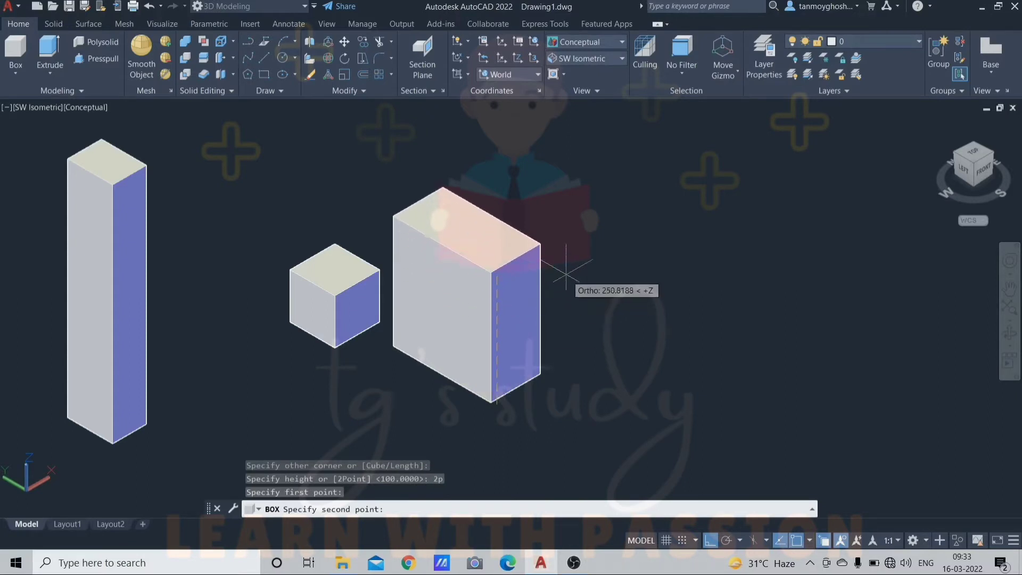
{"action": "left_click", "coordinate": [566, 274]}
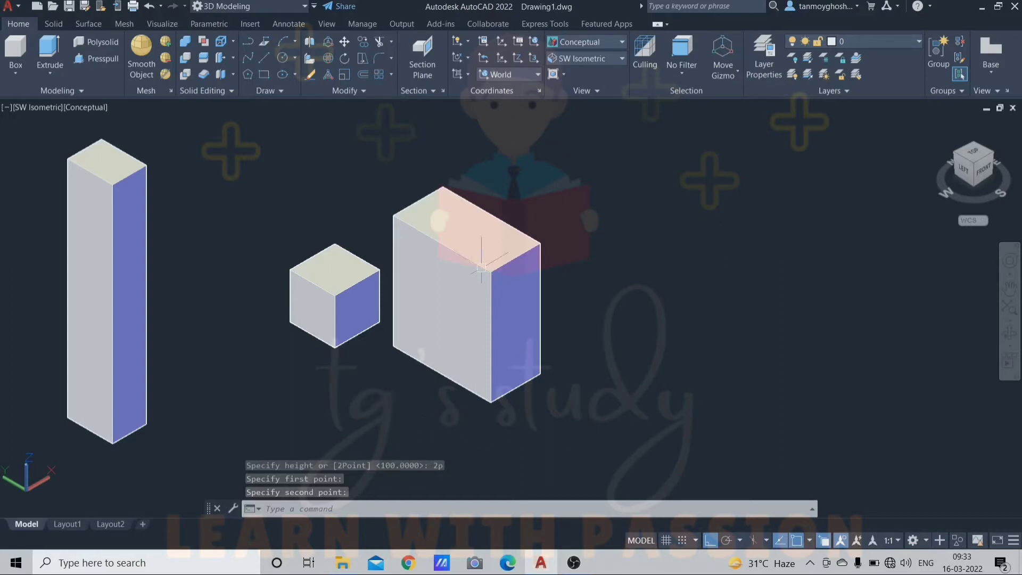
{"action": "middle_click_drag", "start_coordinate": [541, 323], "coordinate": [508, 316]}
{"action": "key", "text": "Escape"}
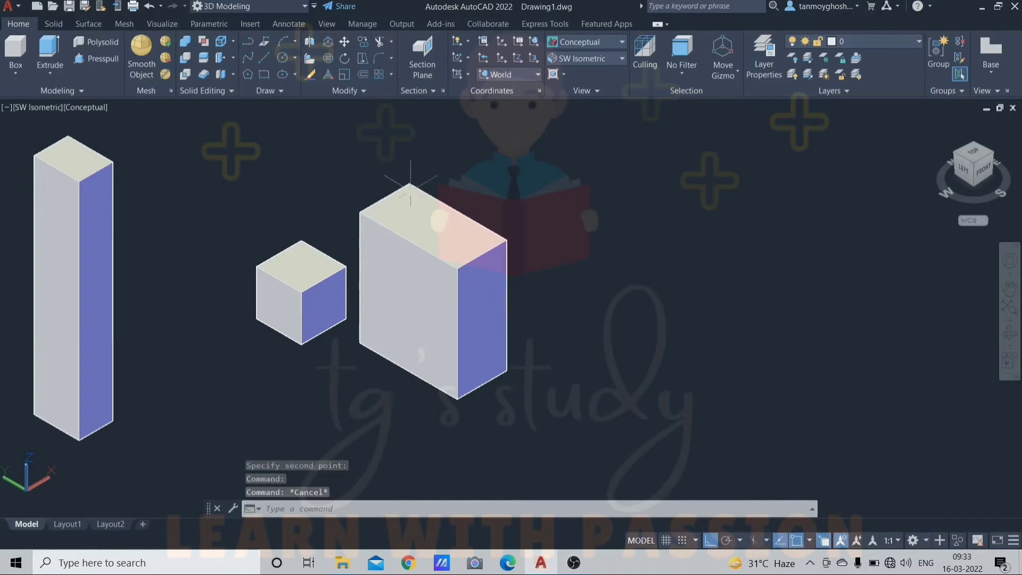
{"action": "left_click", "coordinate": [427, 307]}
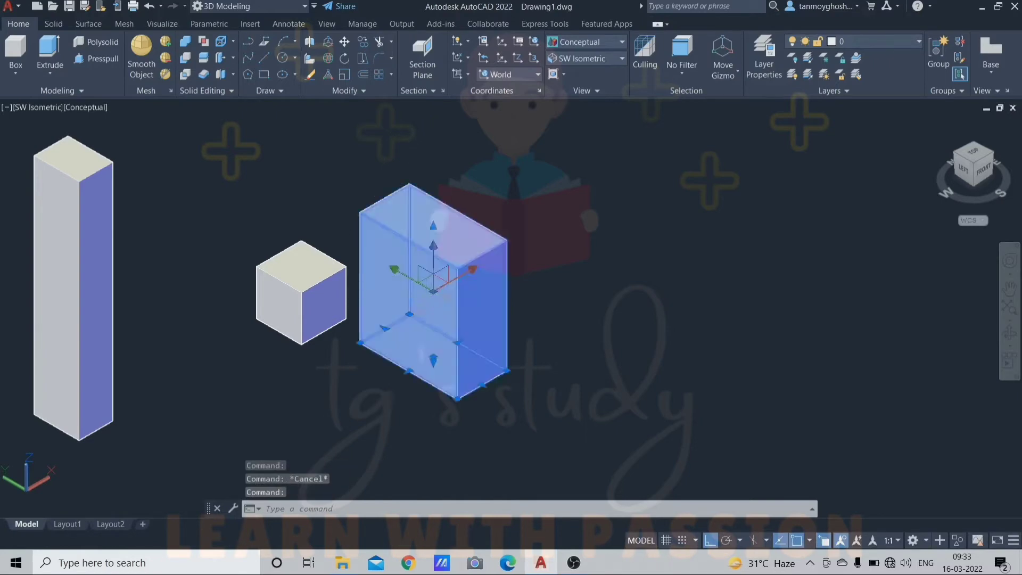
{"action": "key", "text": "Escape"}
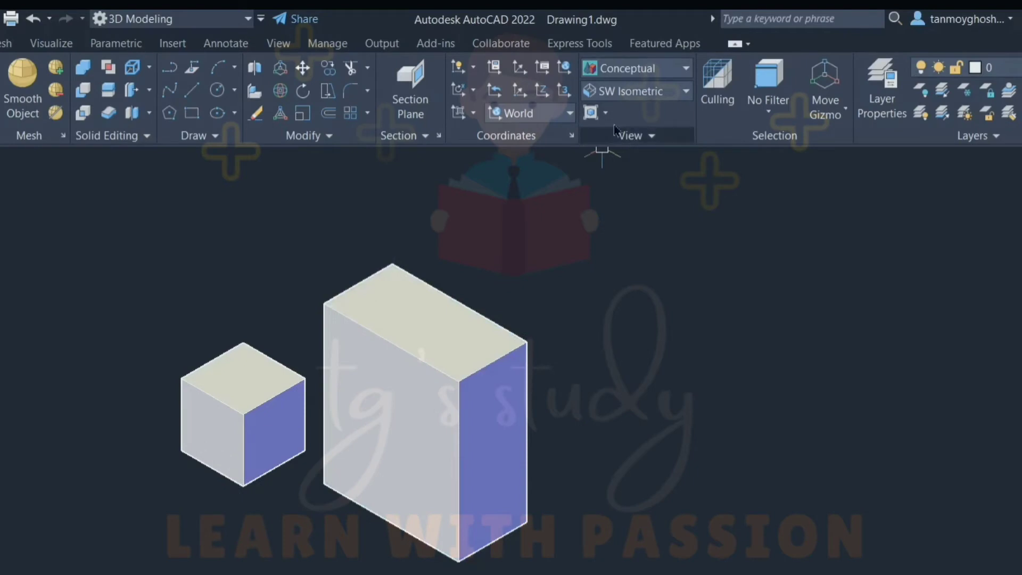
- Switch the visual style to Realistic, and set it back to Conceptual with the VS command
{"action": "left_click", "coordinate": [688, 69]}
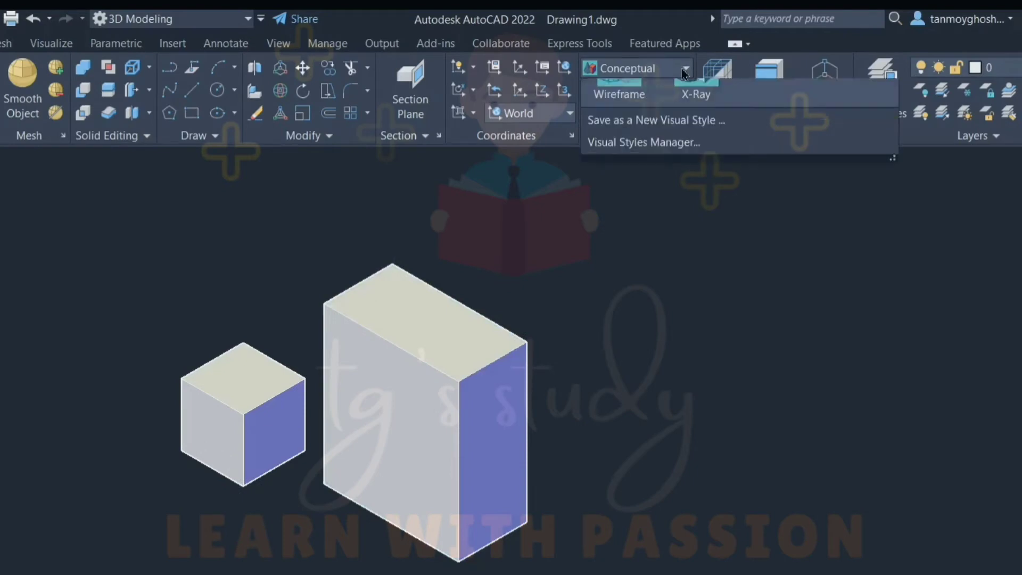
{"action": "left_click", "coordinate": [838, 117]}
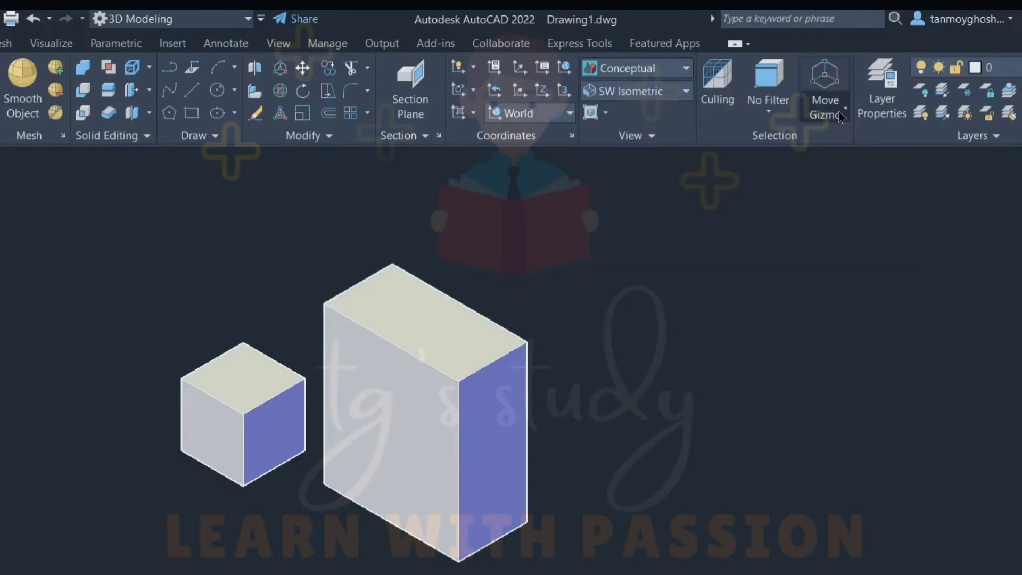
{"action": "left_click", "coordinate": [686, 70]}
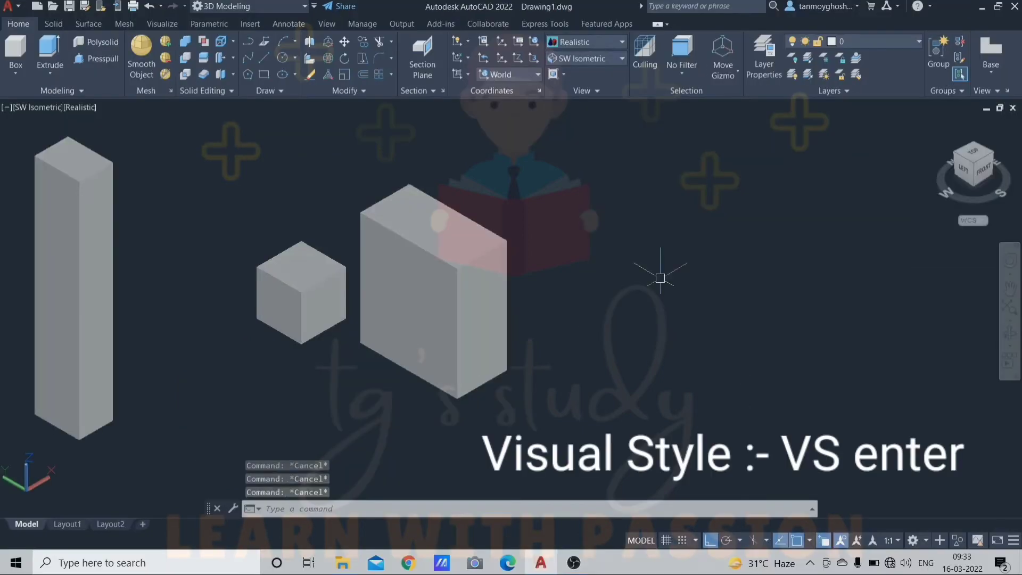
{"action": "type", "text": "vs"}
{"action": "key", "text": "Return"}
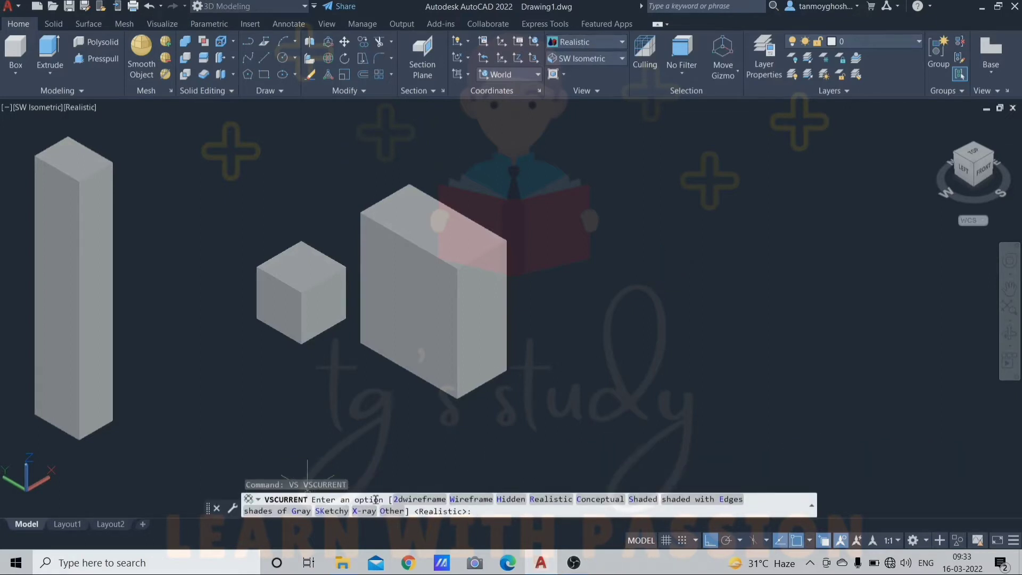
{"action": "left_click", "coordinate": [589, 503]}
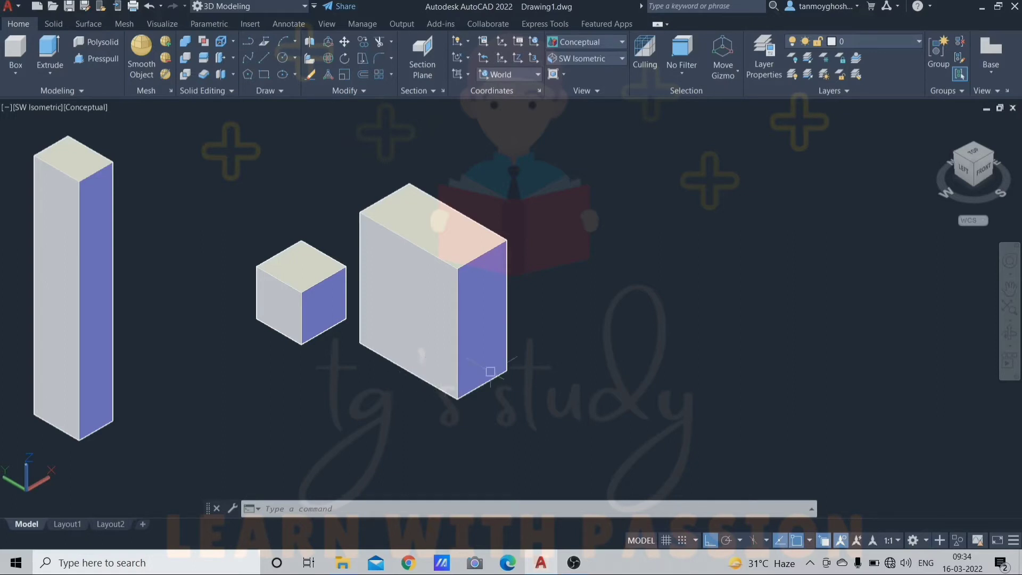
{"action": "left_click", "coordinate": [17, 76]}
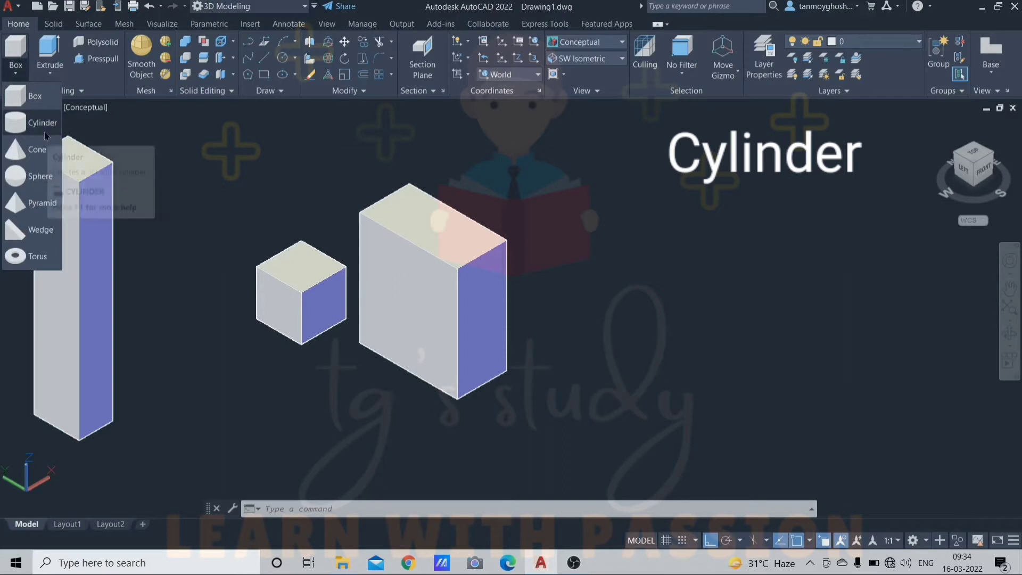
{"action": "scroll", "coordinate": [586, 274], "scroll_direction": "down", "scroll_amount": 3}
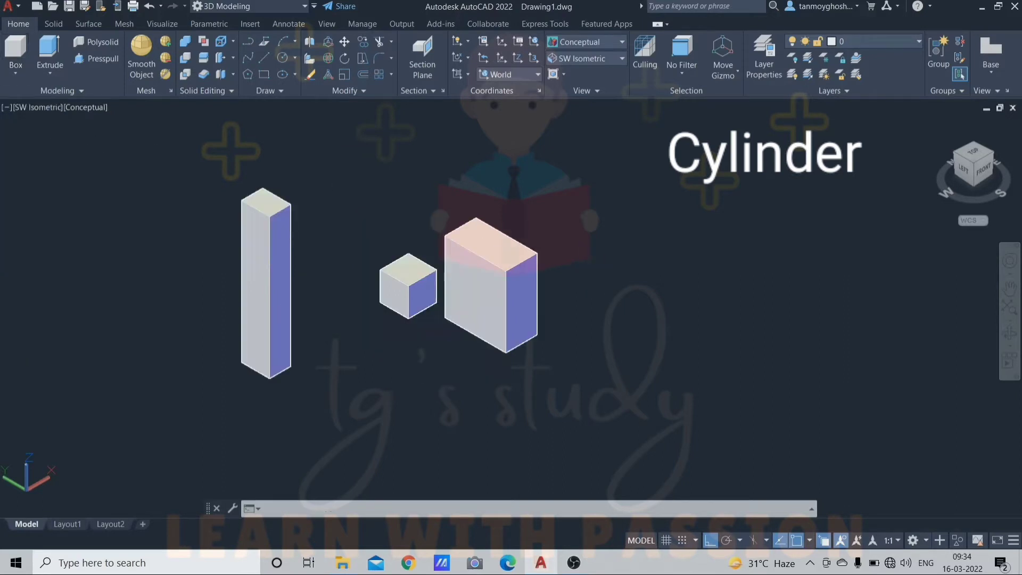
{"action": "middle_click_drag", "start_coordinate": [586, 277], "coordinate": [456, 279]}
{"action": "scroll", "coordinate": [457, 279], "scroll_direction": "up", "scroll_amount": 2}
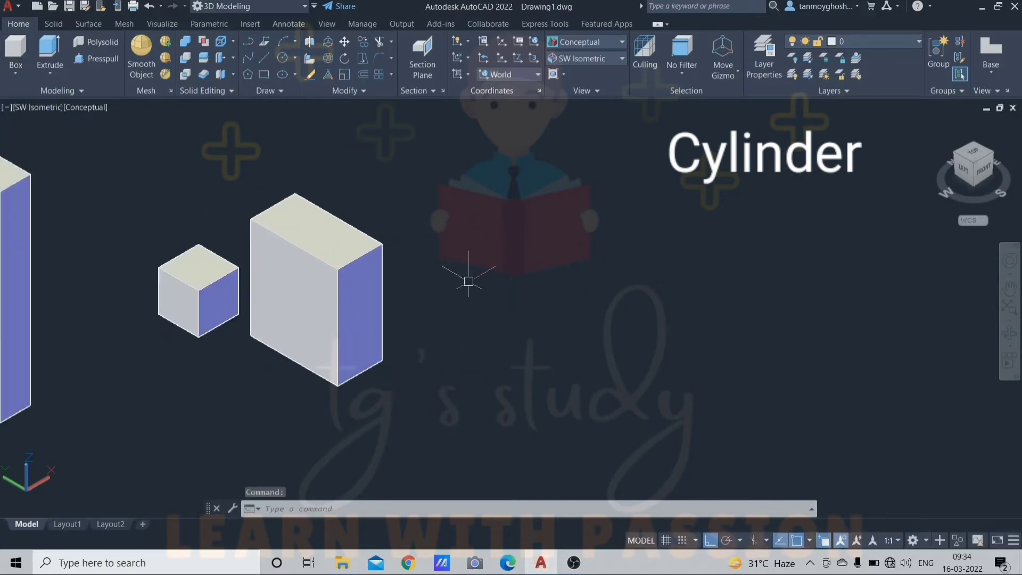
{"action": "left_click", "coordinate": [24, 81]}
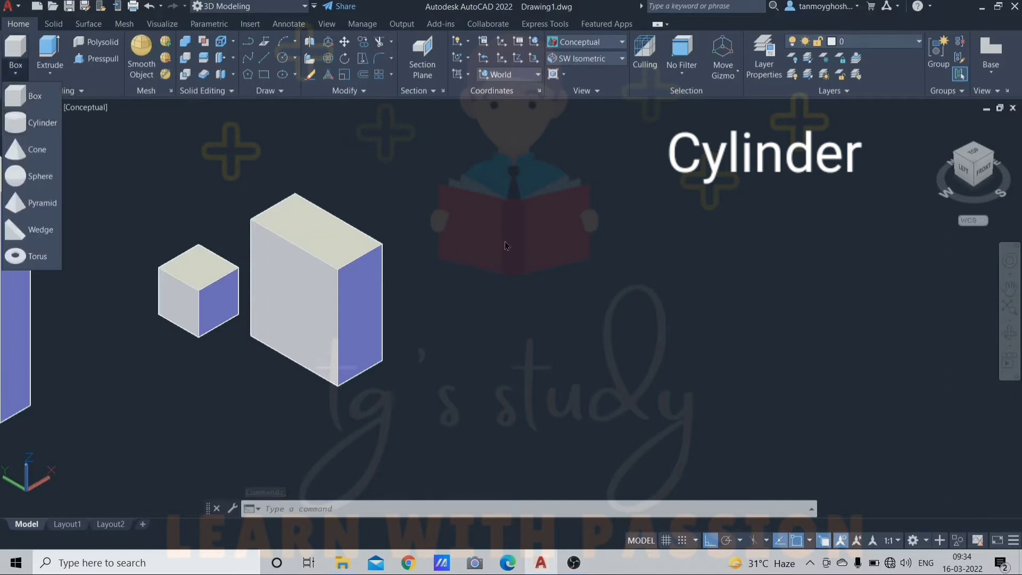
{"action": "key", "text": "Escape"}
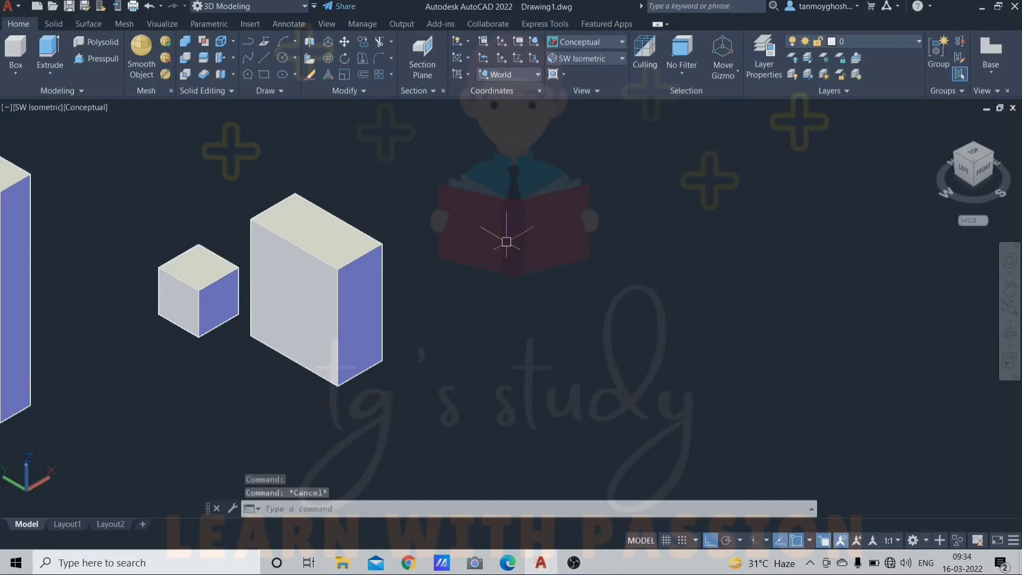
- Create a freehand solid cylinder beside the 2Point-height box with the CYL command, base radius about 82 units, height picked upward
{"action": "type", "text": "CYL"}
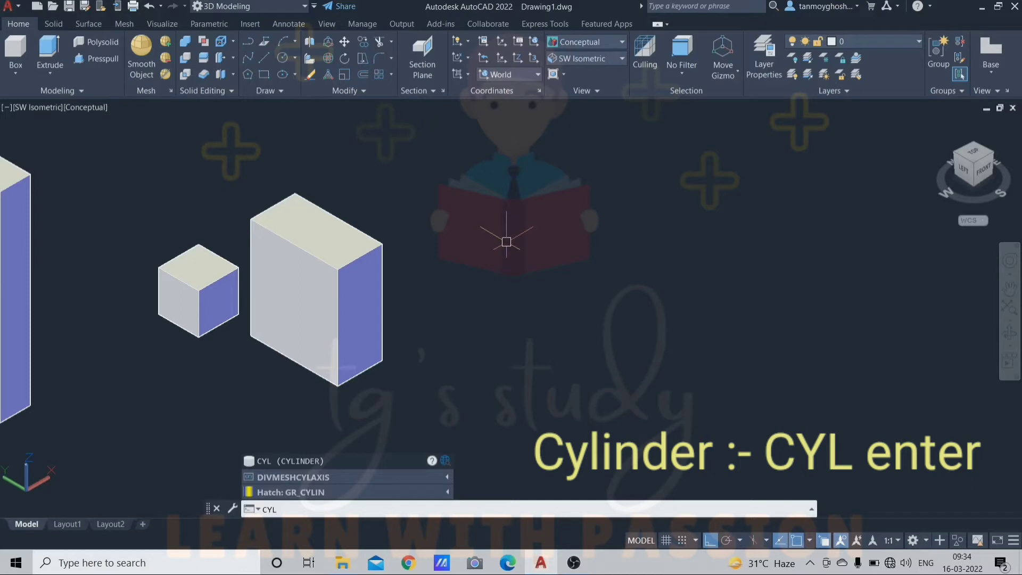
{"action": "key", "text": "Return"}
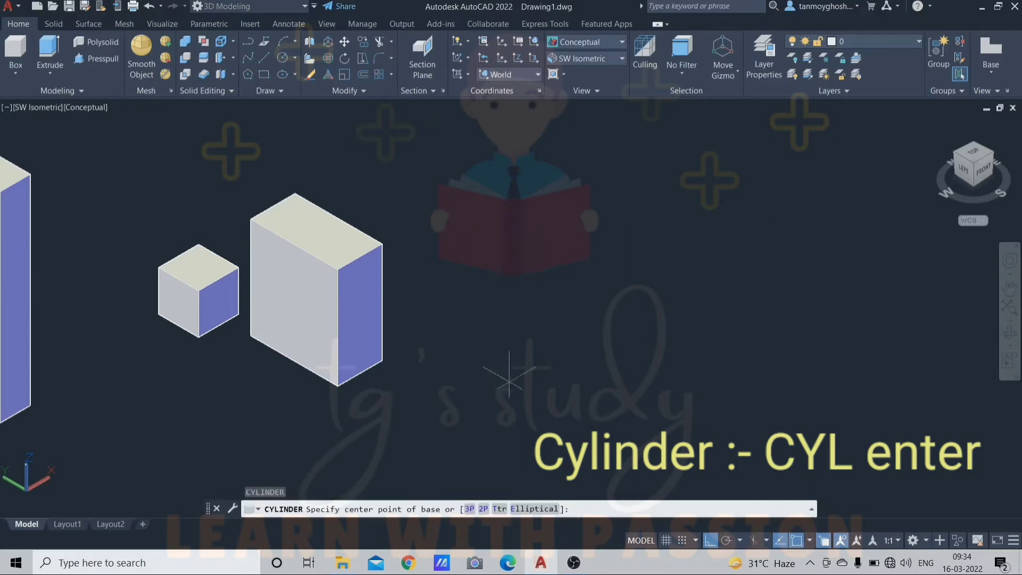
{"action": "middle_click_drag", "start_coordinate": [495, 379], "coordinate": [455, 378]}
{"action": "key", "text": "Escape"}
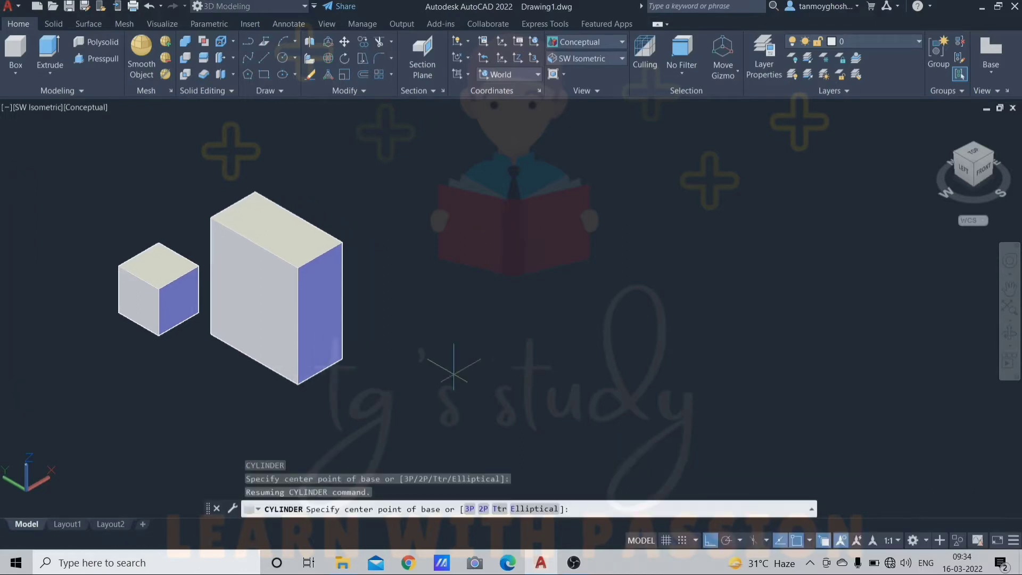
{"action": "left_click", "coordinate": [526, 333]}
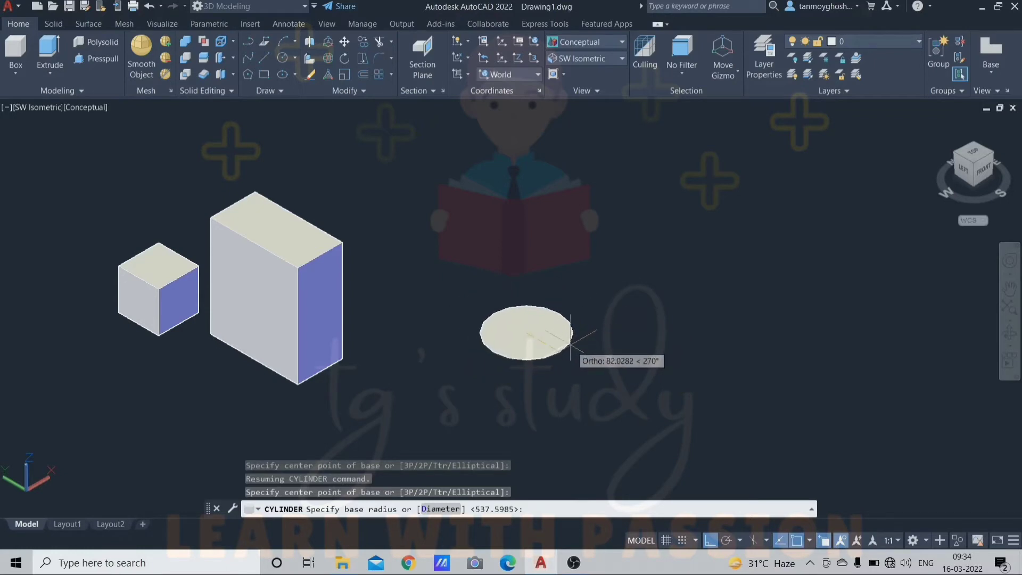
{"action": "left_click", "coordinate": [571, 345]}
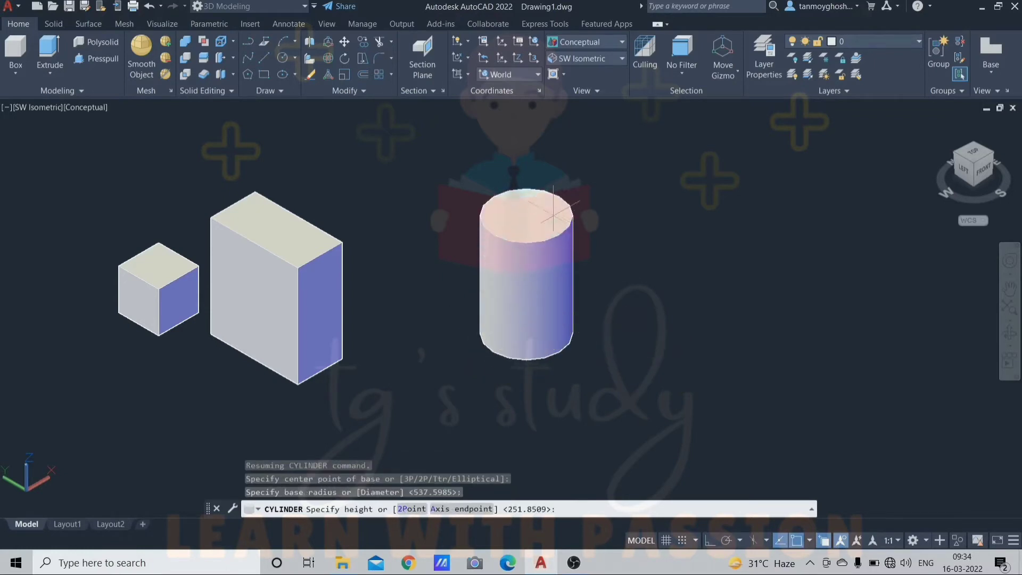
{"action": "left_click", "coordinate": [553, 210]}
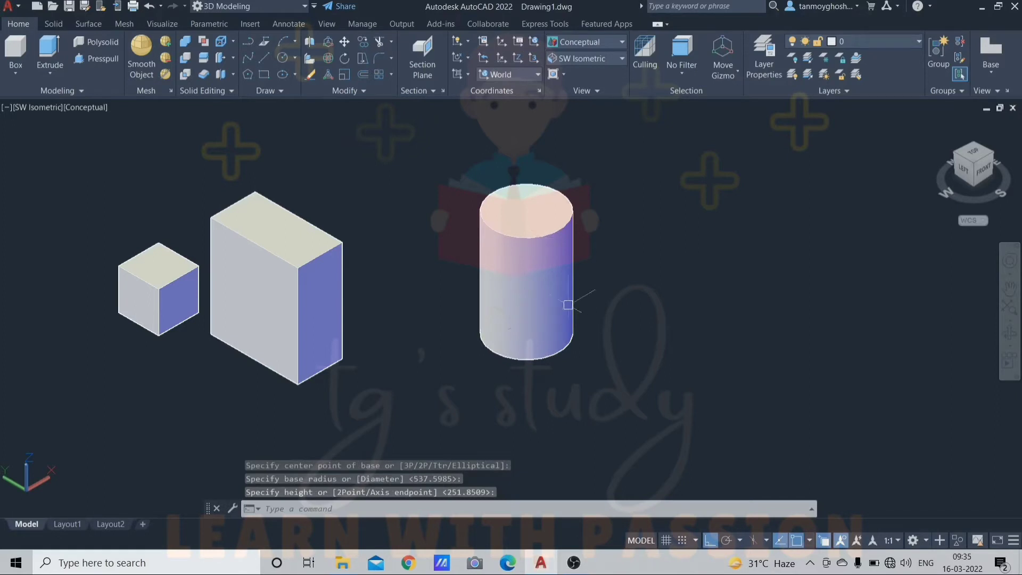
{"action": "middle_click_drag", "start_coordinate": [582, 301], "coordinate": [473, 296]}
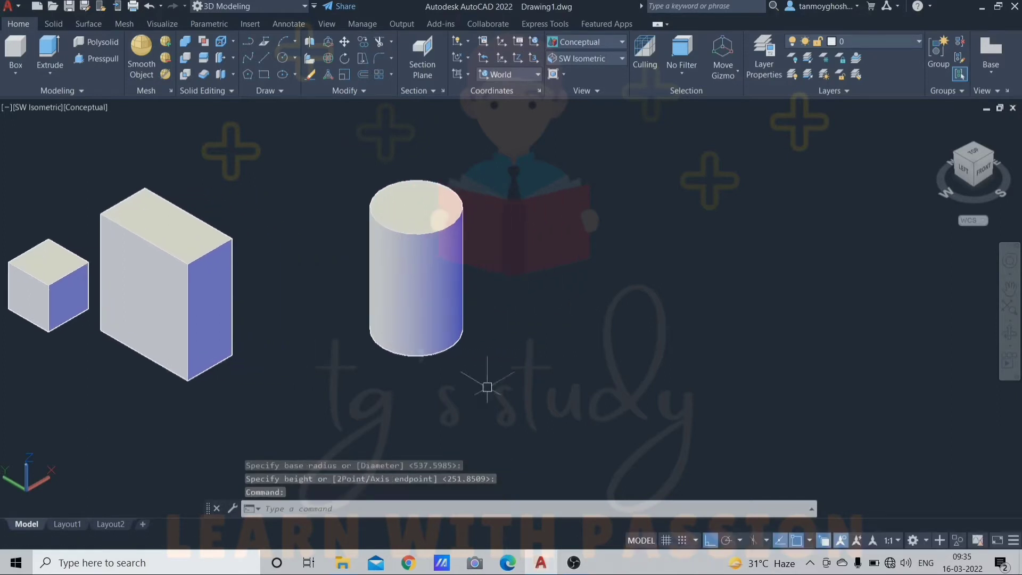
{"action": "type", "text": "cyl"}
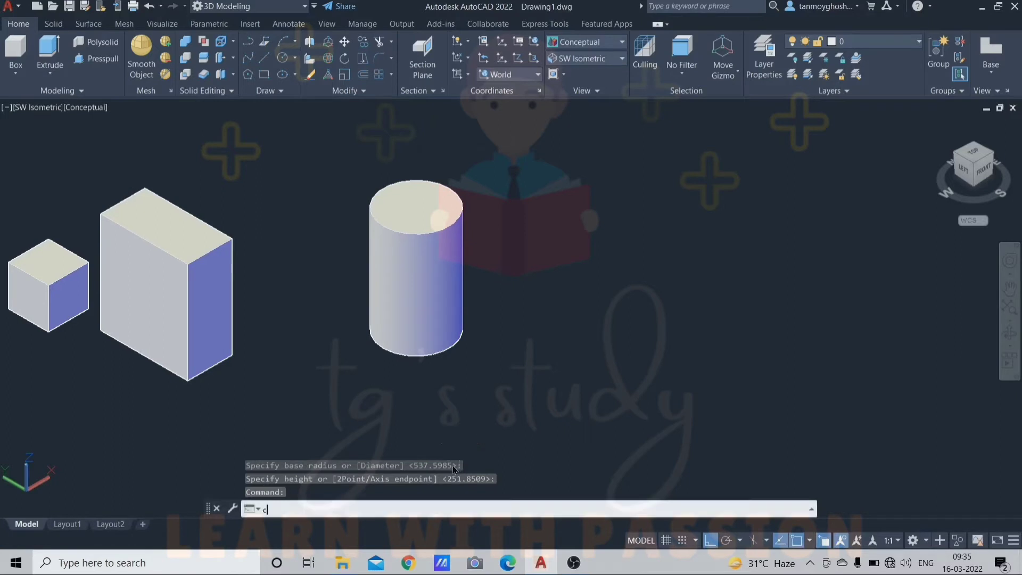
{"action": "key", "text": "Return"}
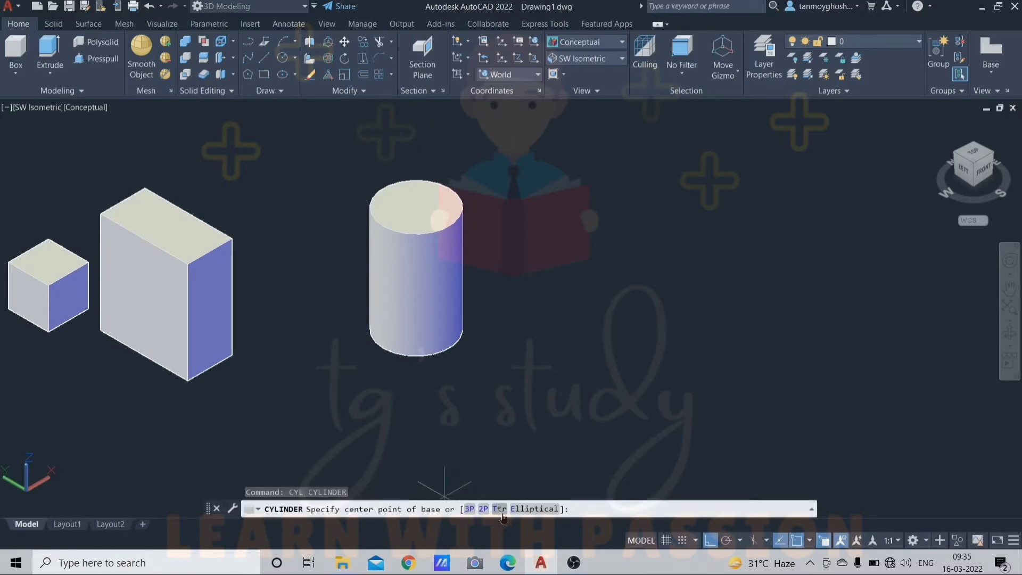
{"action": "key", "text": "Escape"}
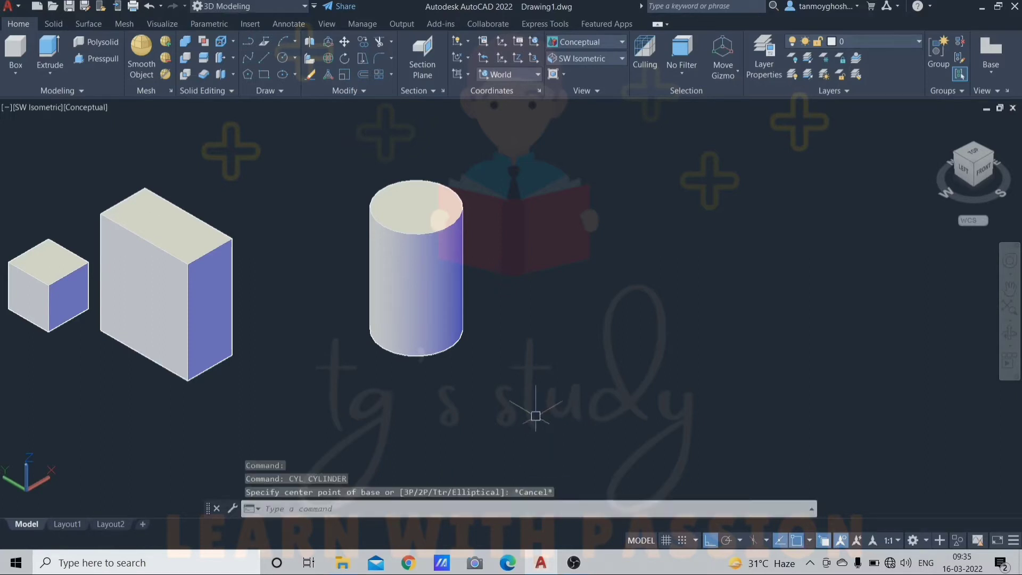
{"action": "middle_click_drag", "start_coordinate": [549, 408], "coordinate": [519, 407]}
{"action": "key", "text": "Escape"}
{"action": "key", "text": "Escape"}
{"action": "key", "text": "Escape"}
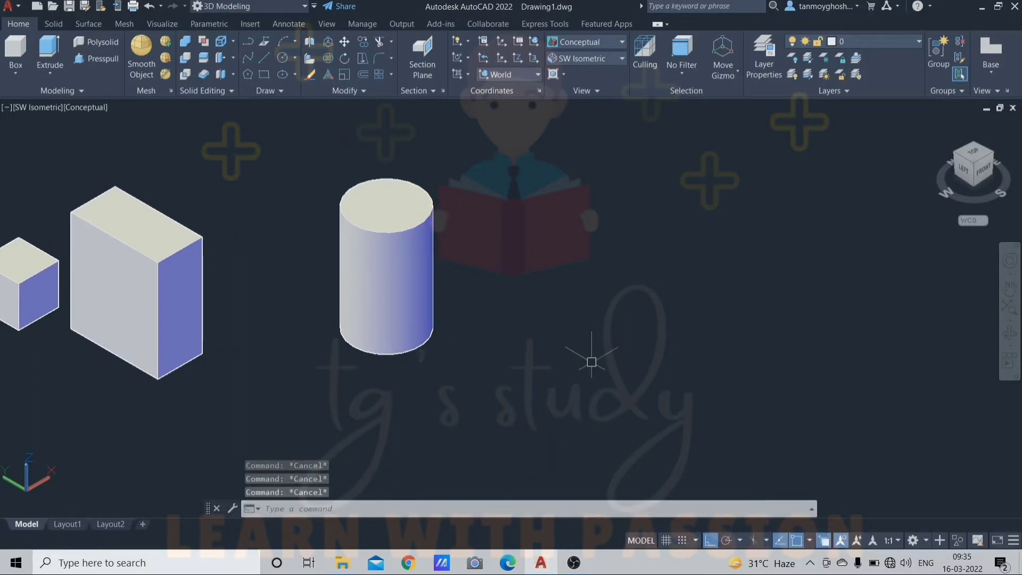
- Draw a single straight line along the X direction in the empty area beside the cylinder
{"action": "type", "text": "l"}
{"action": "key", "text": "Return"}
{"action": "left_click", "coordinate": [590, 297]}
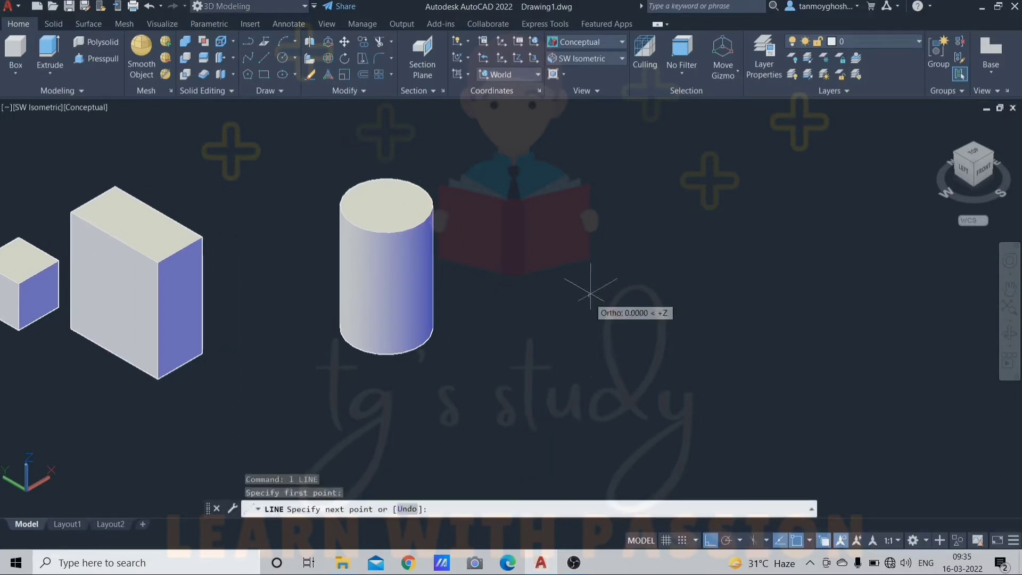
{"action": "left_click", "coordinate": [720, 220]}
{"action": "key", "text": "Return"}
- Draw an open V of two connected line segments, along the X and Y directions, beyond the single line
{"action": "key", "text": "Return"}
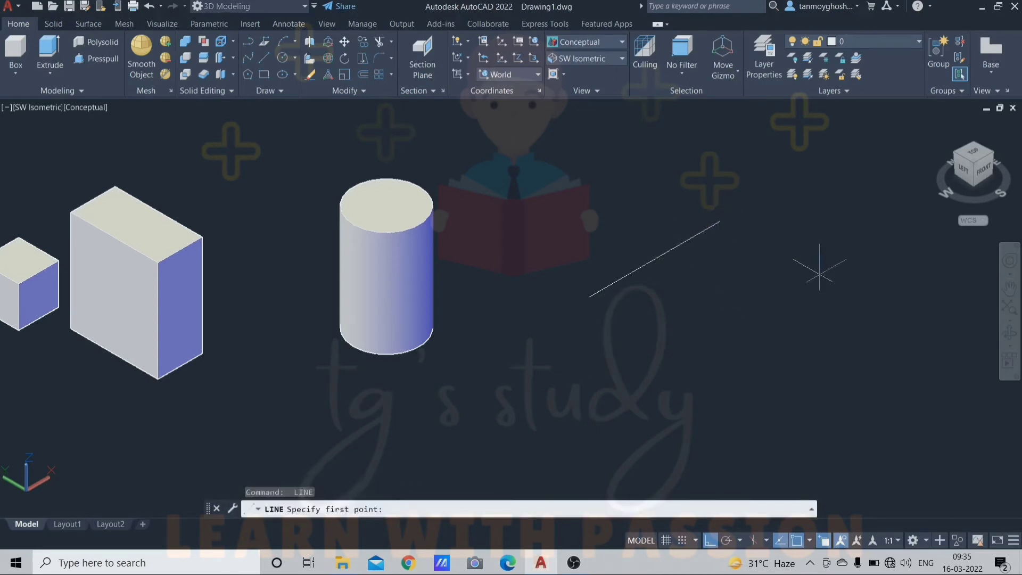
{"action": "left_click", "coordinate": [820, 275]}
{"action": "left_click", "coordinate": [760, 309]}
{"action": "left_click", "coordinate": [814, 341]}
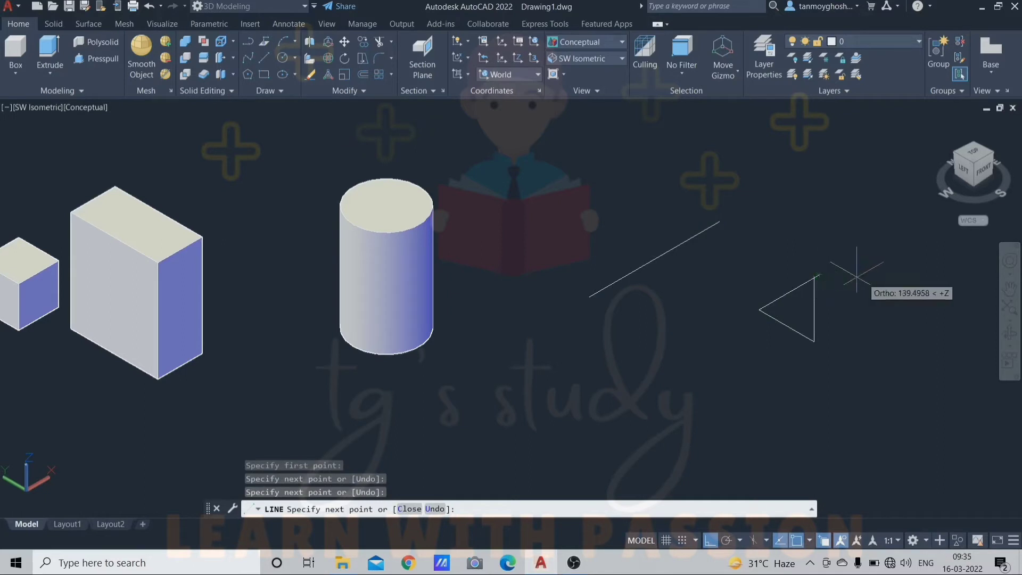
{"action": "key", "text": "Escape"}
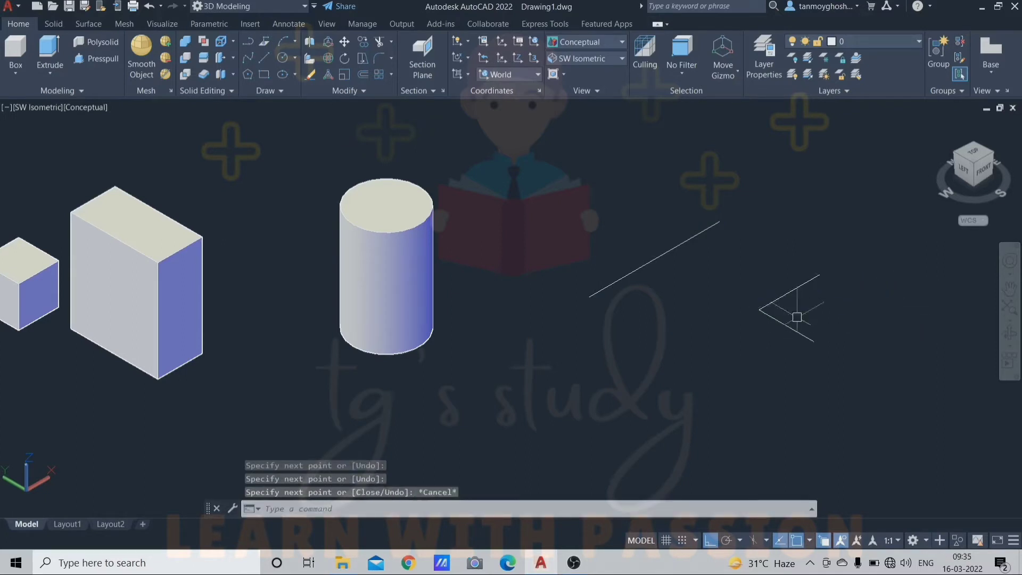
{"action": "middle_click_drag", "start_coordinate": [671, 301], "coordinate": [535, 345]}
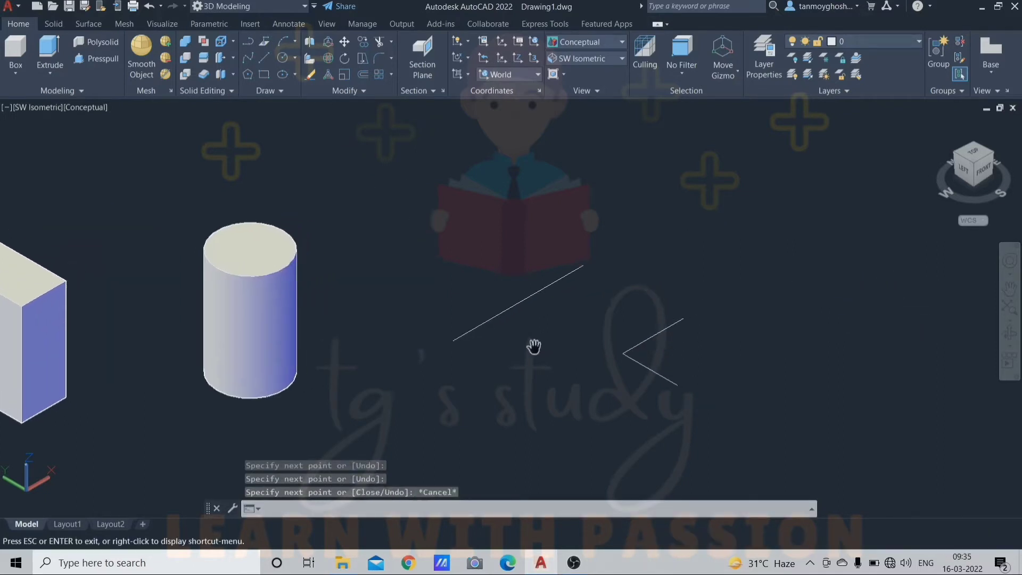
{"action": "key", "text": "Escape"}
{"action": "key", "text": "Escape"}
{"action": "key", "text": "Escape"}
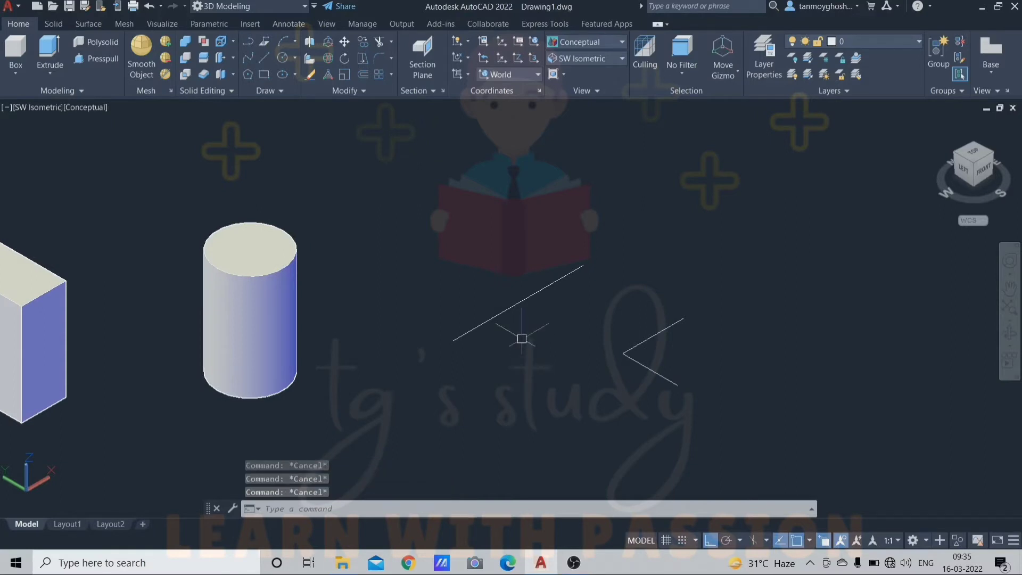
- Create a solid cylinder with the CYL command's 2P option, using the single line's endpoints as base diameter and a height of 200
{"action": "type", "text": "cyl"}
{"action": "key", "text": "Return"}
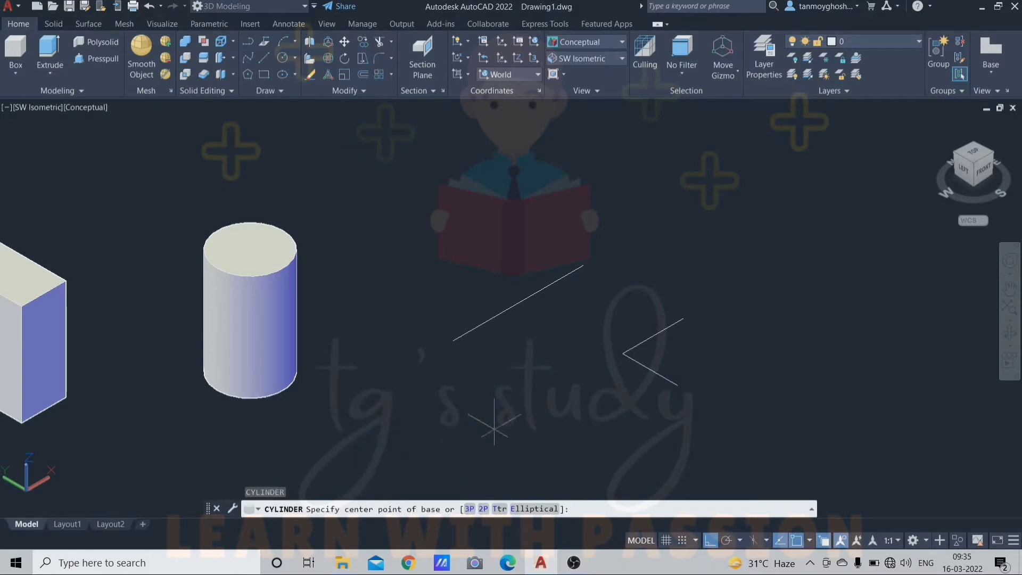
{"action": "type", "text": "p"}
{"action": "key", "text": "Return"}
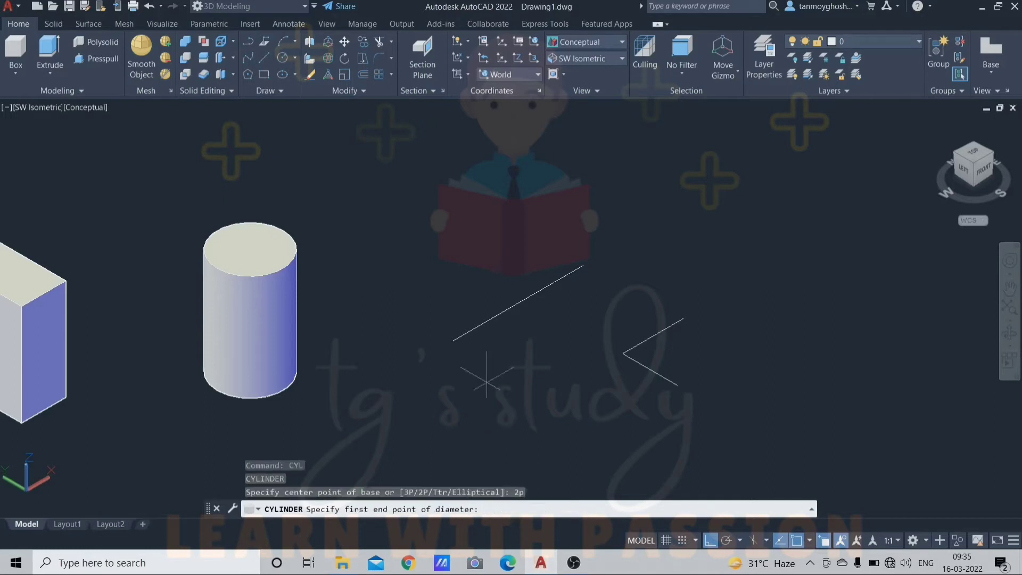
{"action": "left_click", "coordinate": [452, 341]}
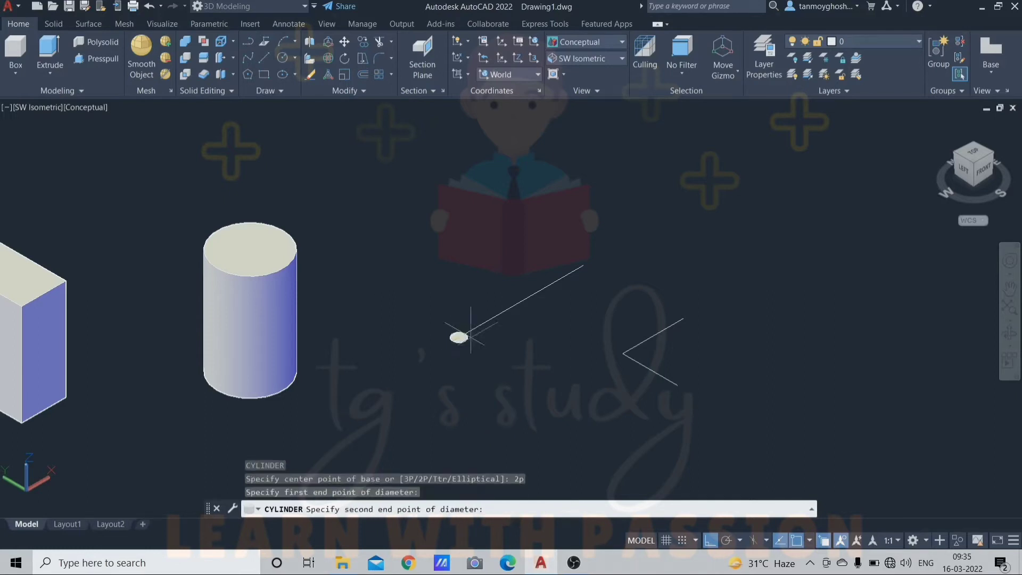
{"action": "left_click", "coordinate": [584, 265]}
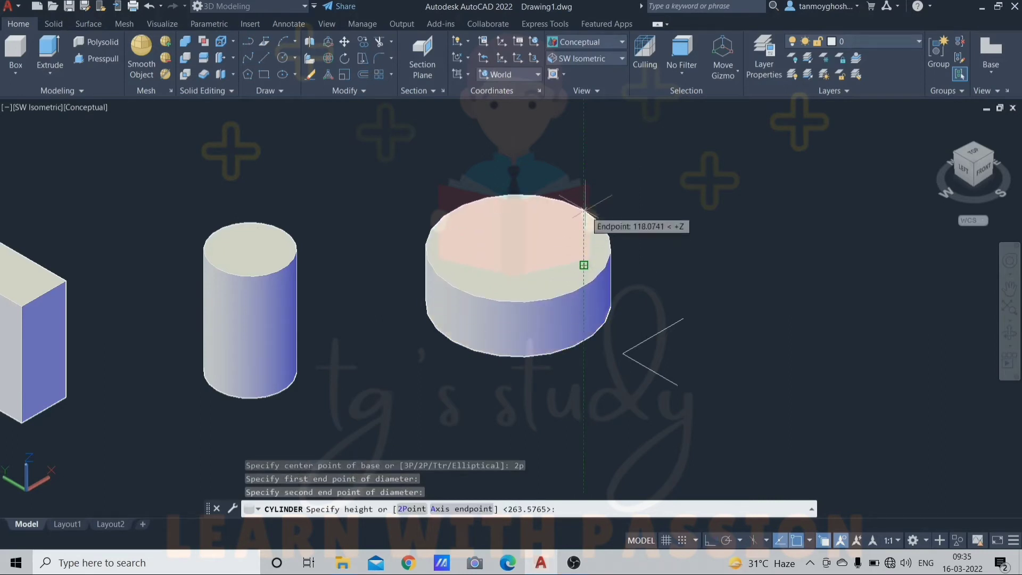
{"action": "type", "text": "200"}
{"action": "key", "text": "Return"}
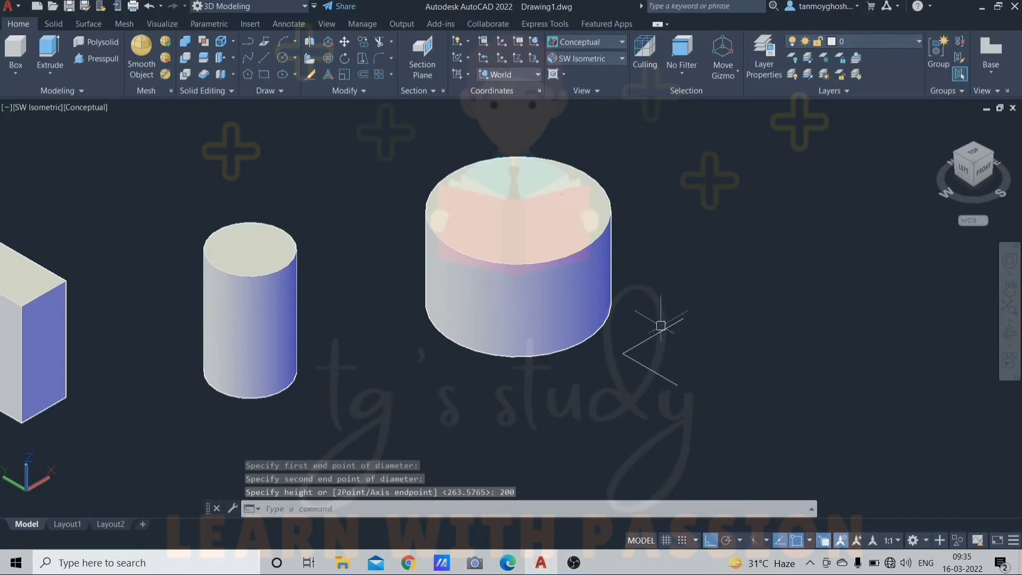
- Move the wide cylinder about 180 units in the Y direction off its diameter line, and erase that line
{"action": "middle_click_drag", "start_coordinate": [660, 326], "coordinate": [605, 318]}
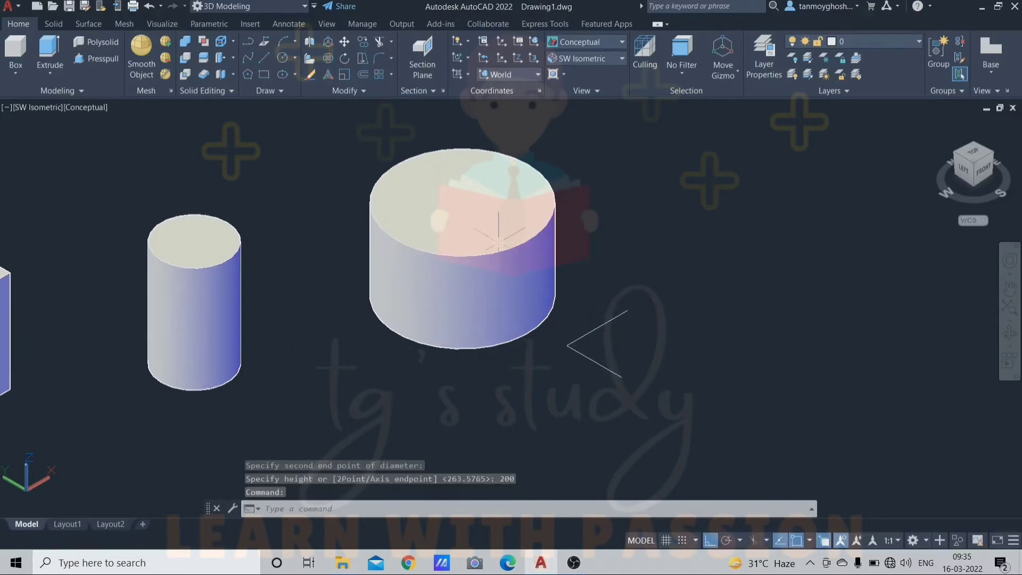
{"action": "left_click", "coordinate": [498, 241]}
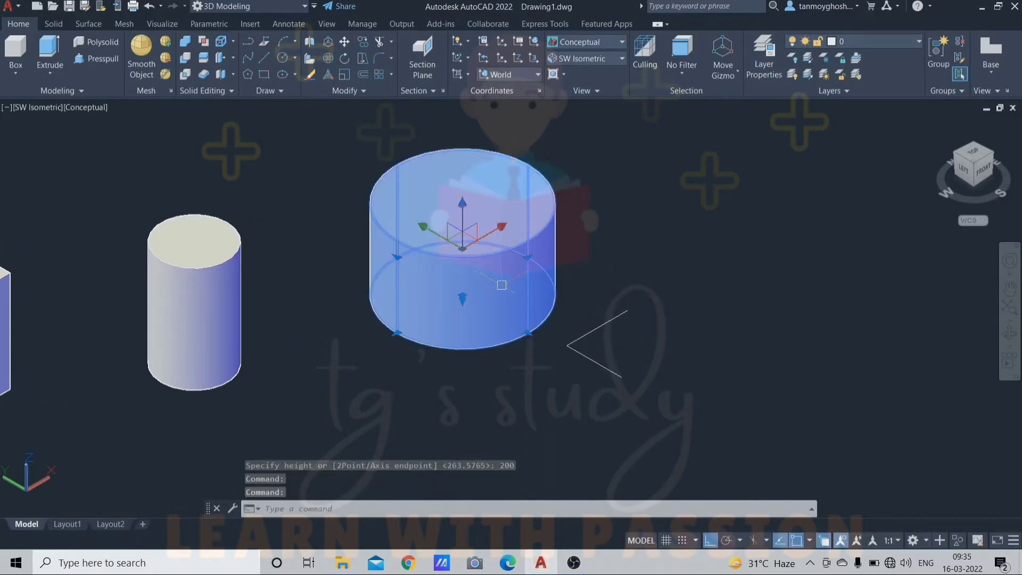
{"action": "type", "text": "m"}
{"action": "key", "text": "Return"}
{"action": "left_click", "coordinate": [568, 464]}
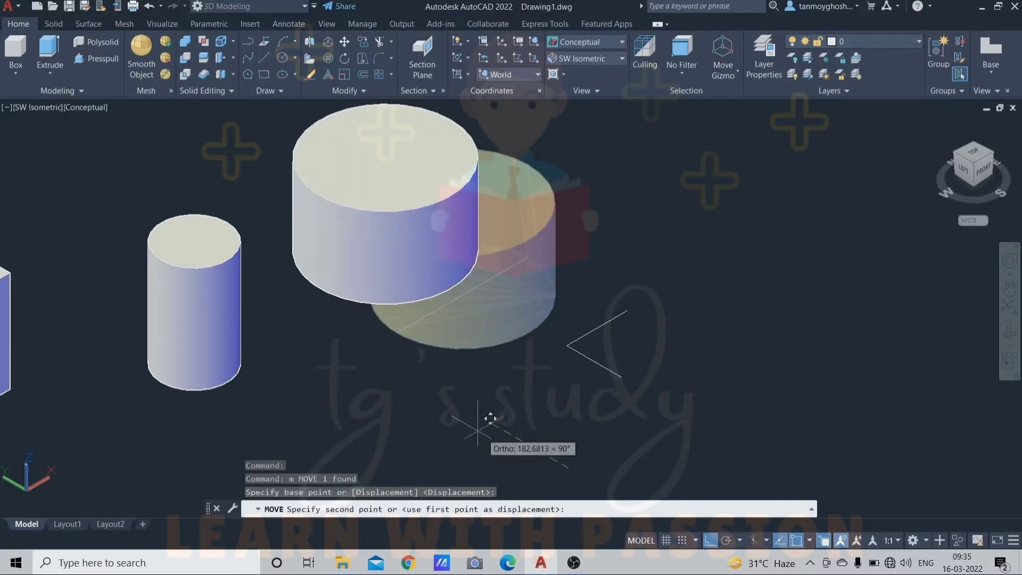
{"action": "left_click", "coordinate": [484, 420]}
{"action": "key", "text": "Escape"}
{"action": "left_click", "coordinate": [507, 269]}
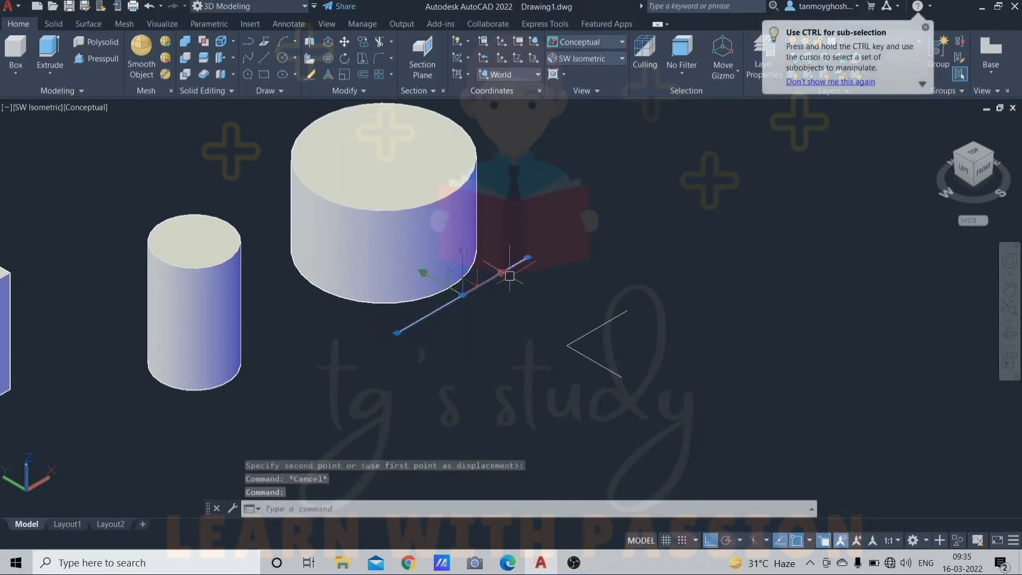
{"action": "key", "text": "Delete"}
- Create a solid cylinder with the CYL command's 3P option, its base through the V's two ends and corner, with height 200
{"action": "middle_click_drag", "start_coordinate": [657, 365], "coordinate": [630, 374]}
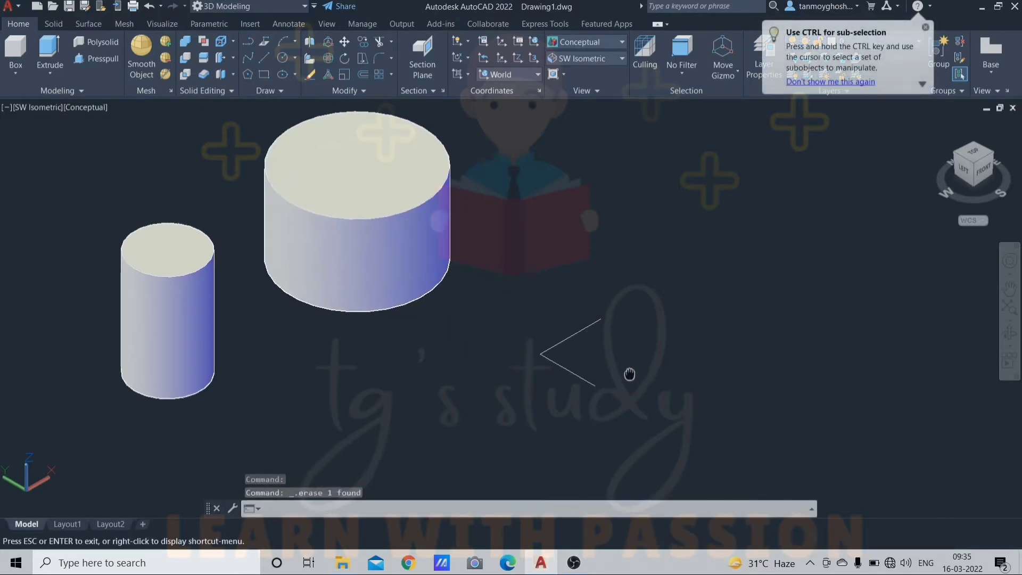
{"action": "key", "text": "Escape"}
{"action": "key", "text": "Escape"}
{"action": "type", "text": "CYL"}
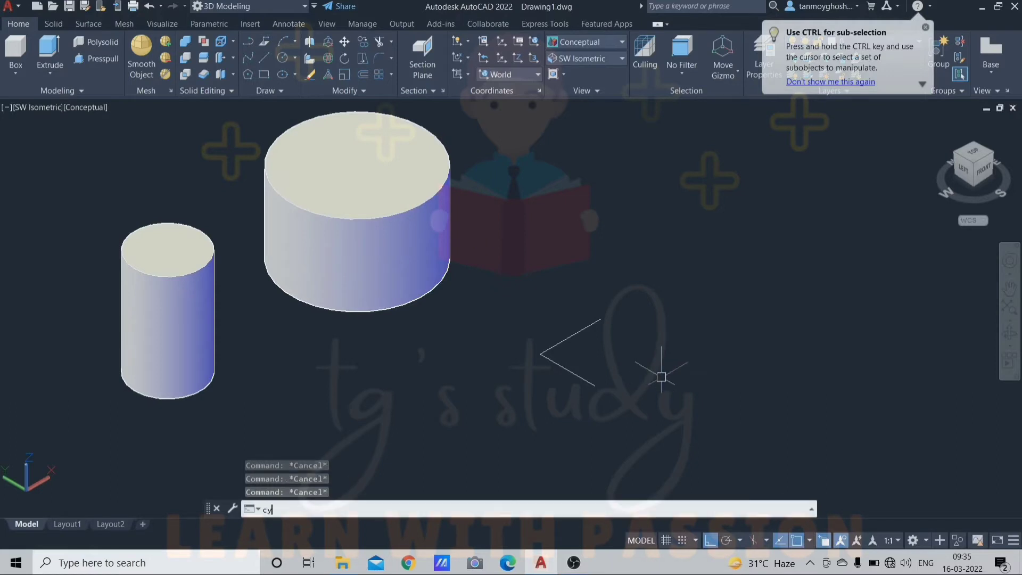
{"action": "key", "text": "Return"}
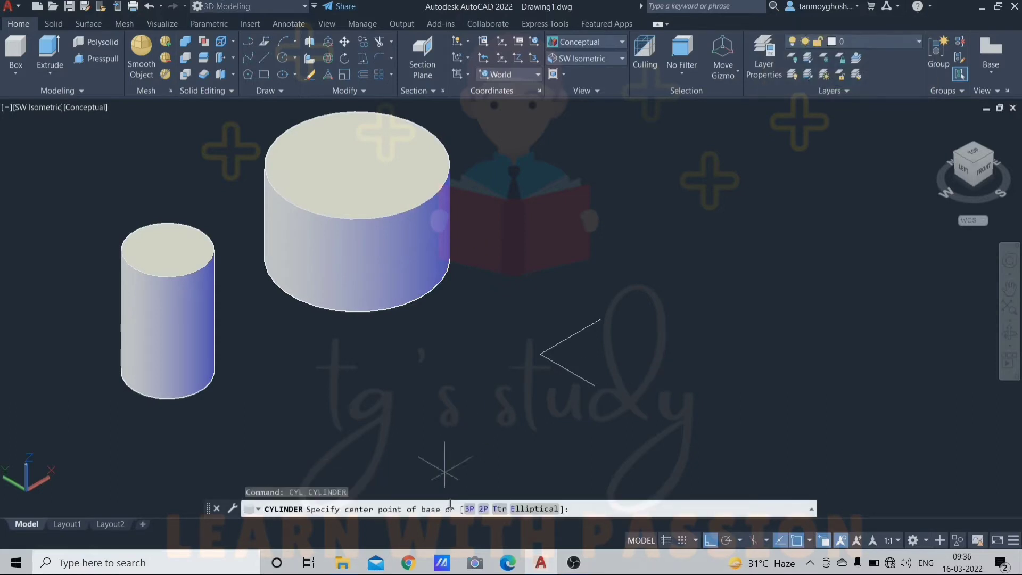
{"action": "type", "text": "3p"}
{"action": "key", "text": "Return"}
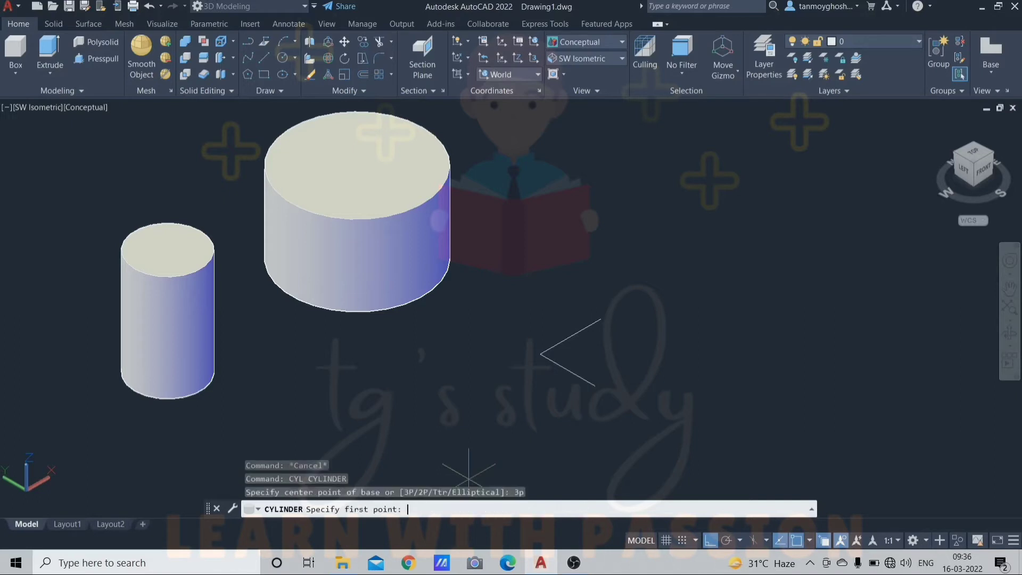
{"action": "left_click", "coordinate": [601, 319]}
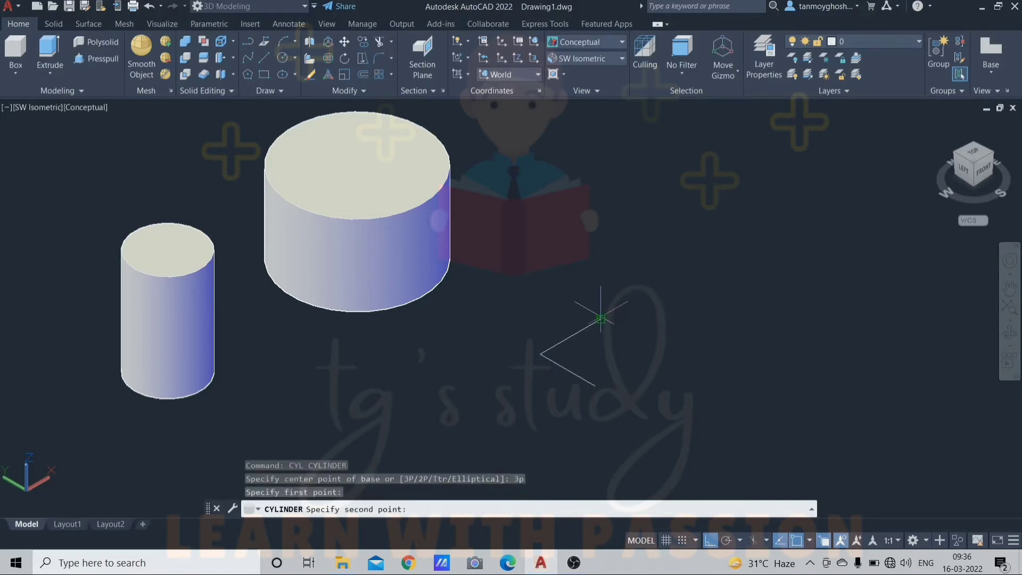
{"action": "left_click", "coordinate": [533, 354]}
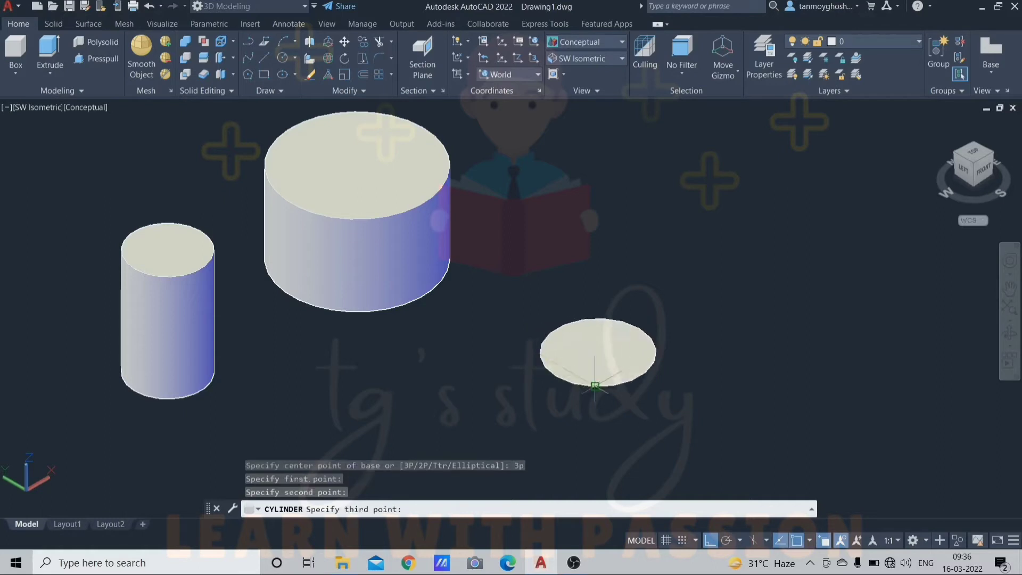
{"action": "left_click", "coordinate": [592, 382]}
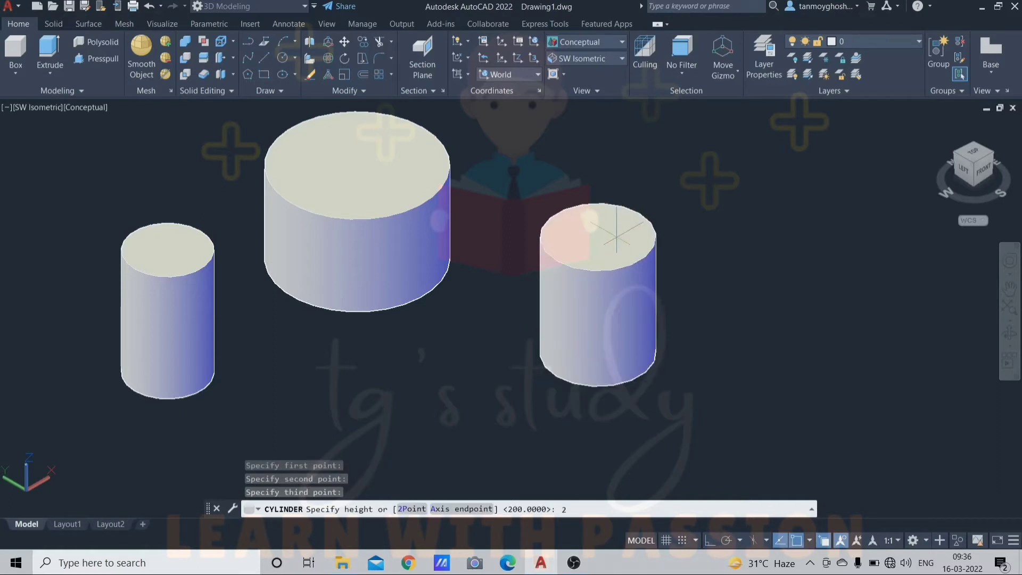
{"action": "key", "text": "Return"}
{"action": "key", "text": "Escape"}
- Create a solid cylinder from a center point beside the three-point cylinder, with base radius 100 and height 500
{"action": "scroll", "coordinate": [613, 235], "scroll_direction": "down", "scroll_amount": 8}
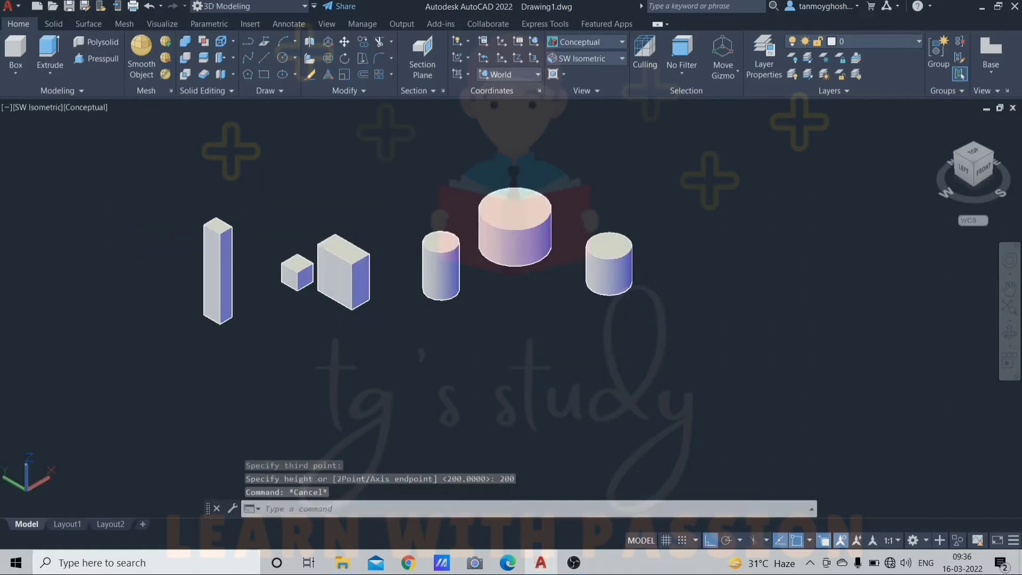
{"action": "mouse_move", "coordinate": [607, 250]}
{"action": "middle_mouse_down"}
{"action": "mouse_move", "coordinate": [481, 266]}
{"action": "mouse_move", "coordinate": [483, 257]}
{"action": "middle_mouse_up"}
{"action": "scroll", "coordinate": [479, 263], "scroll_direction": "up", "scroll_amount": 4}
{"action": "key", "text": "Escape"}
{"action": "key", "text": "Escape"}
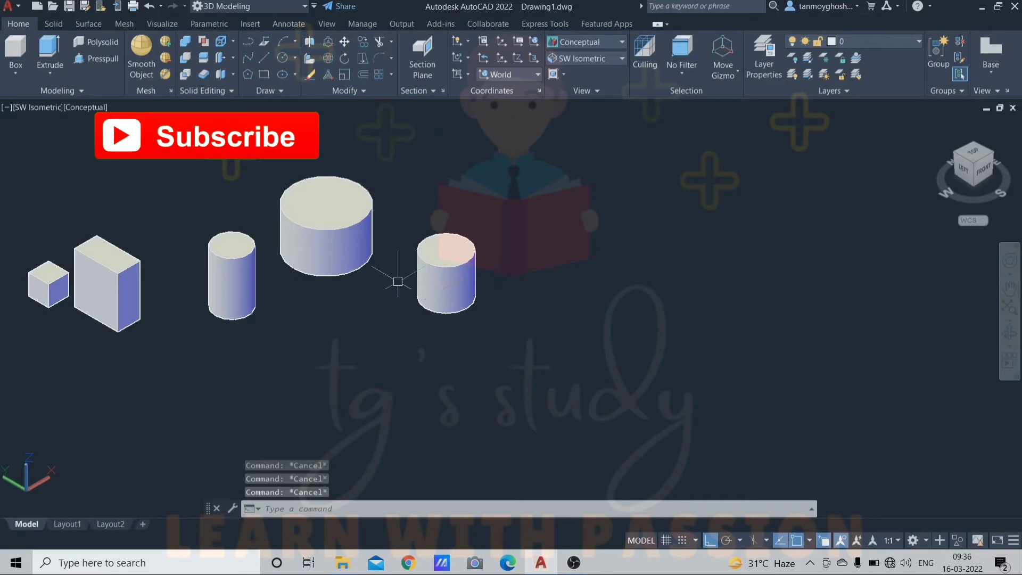
{"action": "type", "text": "cy"}
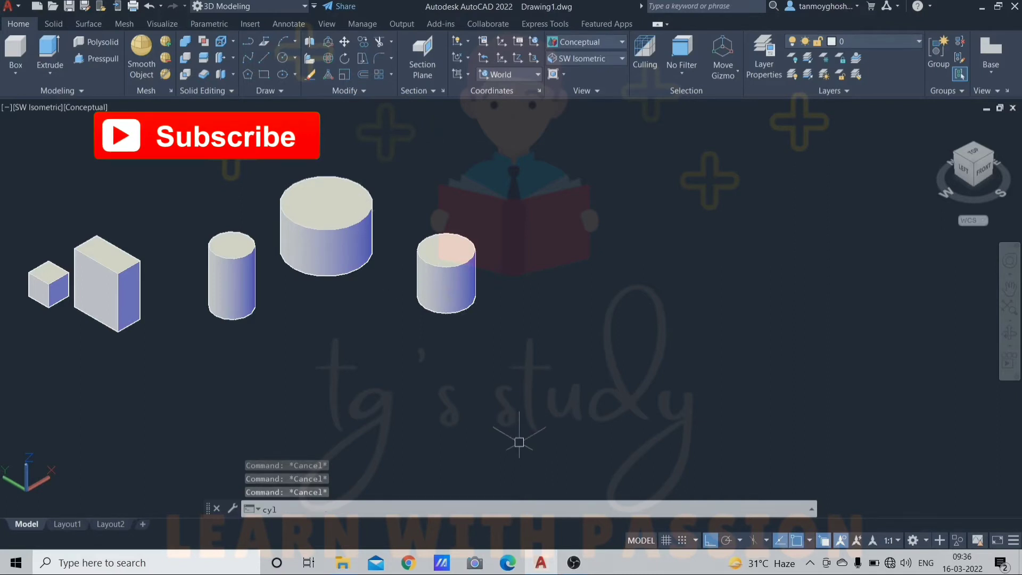
{"action": "type", "text": "l"}
{"action": "key", "text": "Return"}
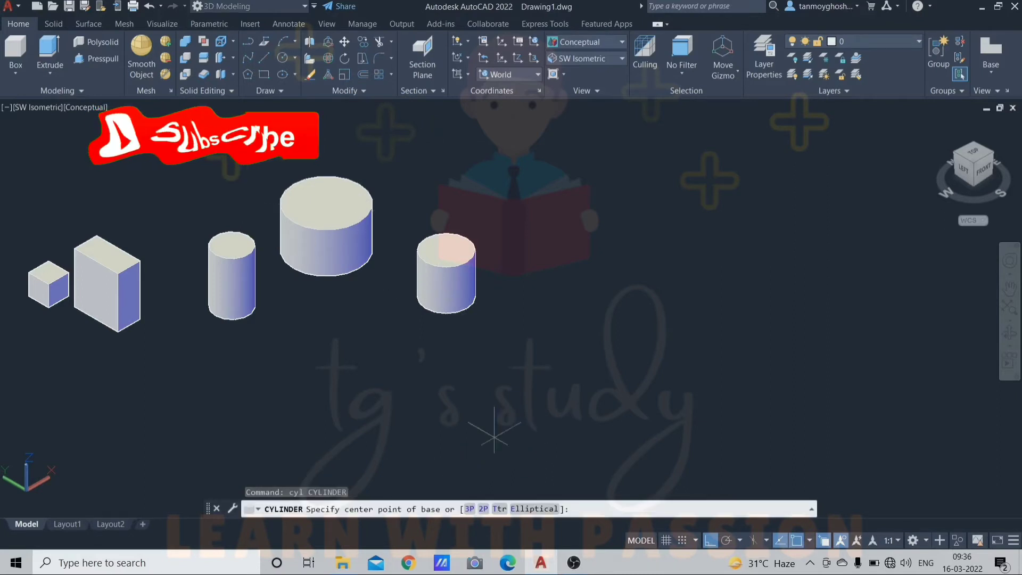
{"action": "left_click", "coordinate": [542, 355]}
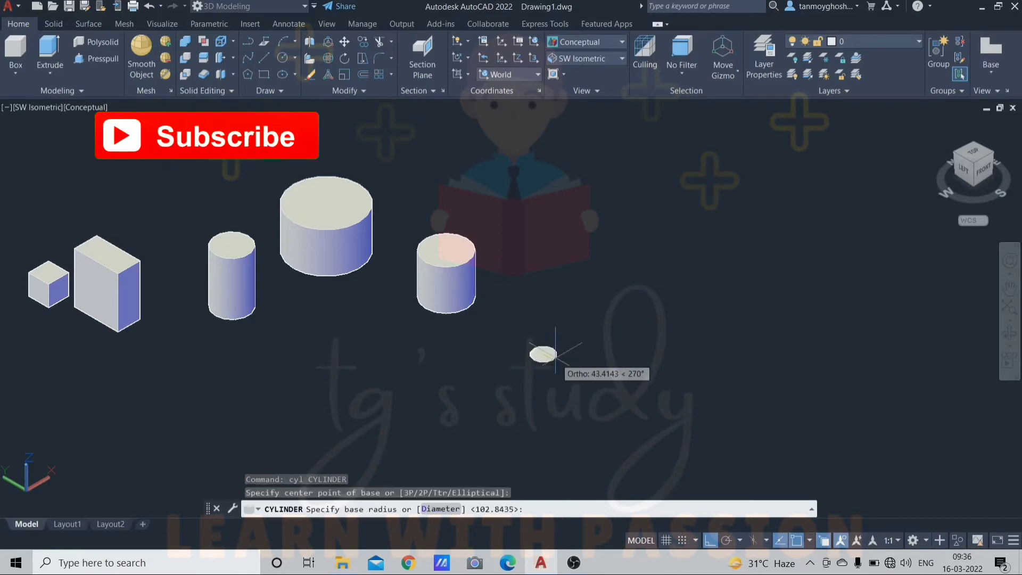
{"action": "scroll", "coordinate": [555, 354], "scroll_direction": "up", "scroll_amount": 3}
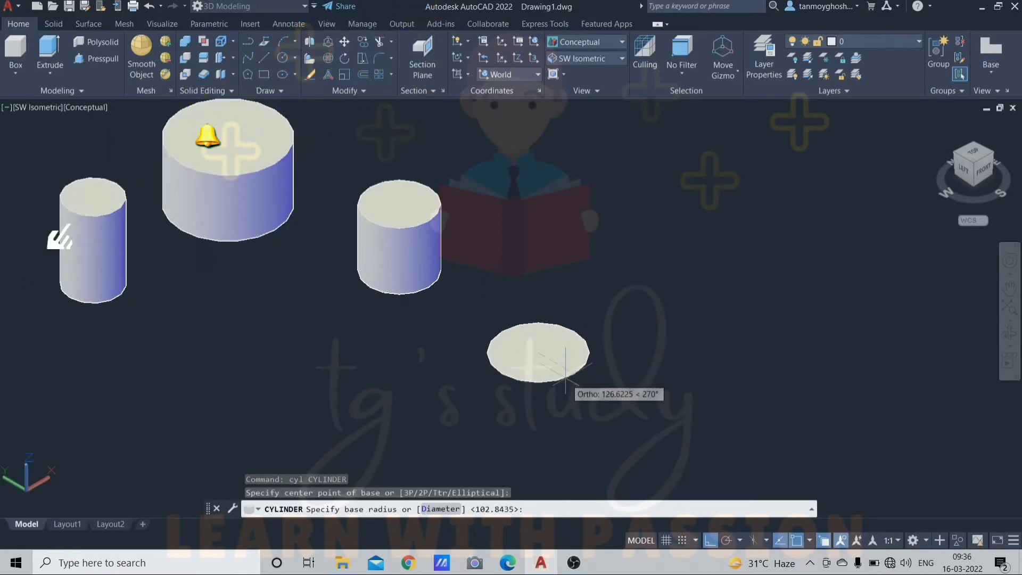
{"action": "type", "text": "r"}
{"action": "key", "text": "Return"}
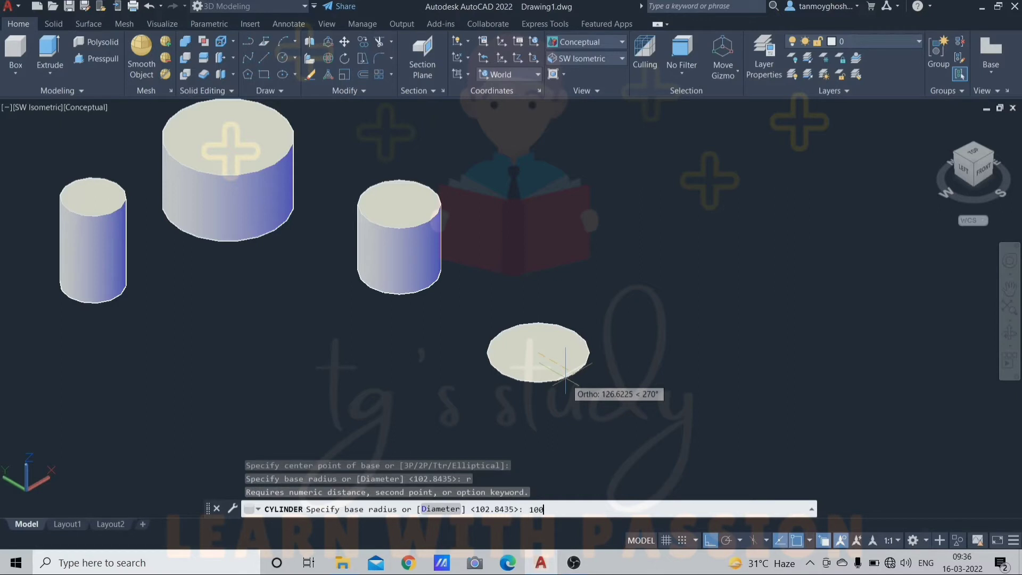
{"action": "key", "text": "Return"}
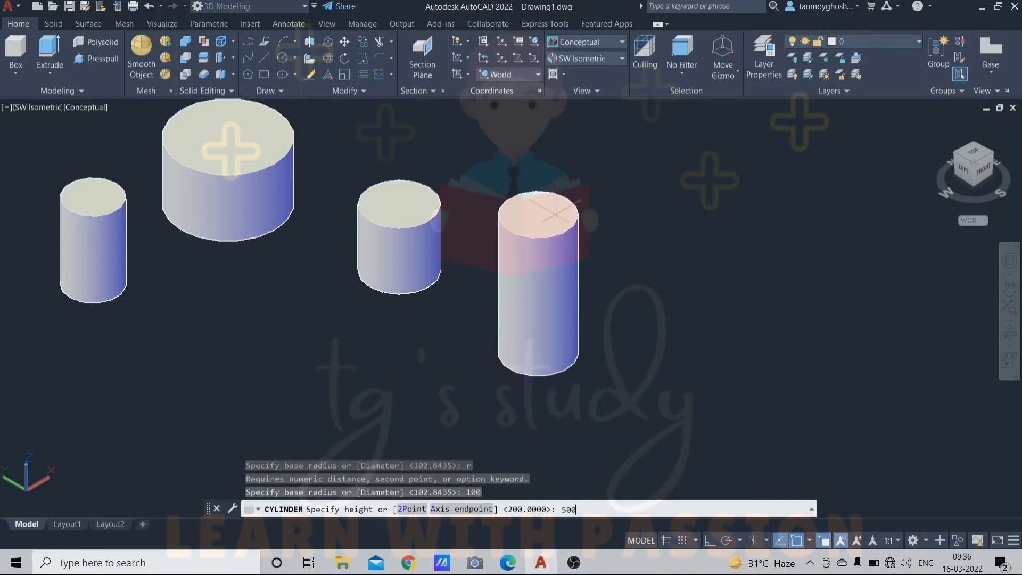
{"action": "key", "text": "Return"}
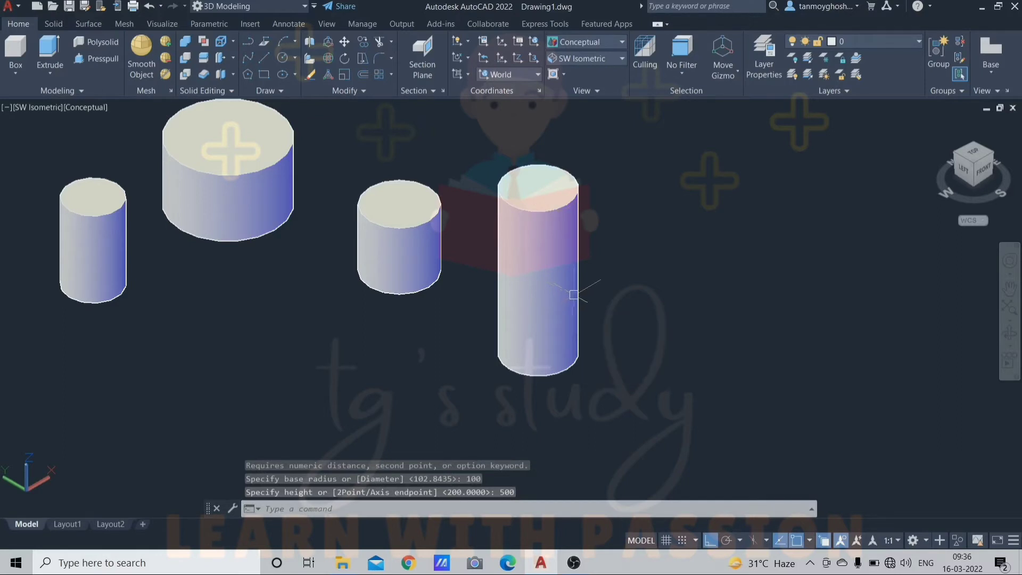
- Create an elliptical solid cylinder beside the tall cylinder using CYL's Elliptical option, with second-axis endpoint about 677 from center and height about 700
{"action": "scroll", "coordinate": [574, 294], "scroll_direction": "down", "scroll_amount": 2}
{"action": "middle_click_drag", "start_coordinate": [589, 290], "coordinate": [493, 290]}
{"action": "type", "text": "c"}
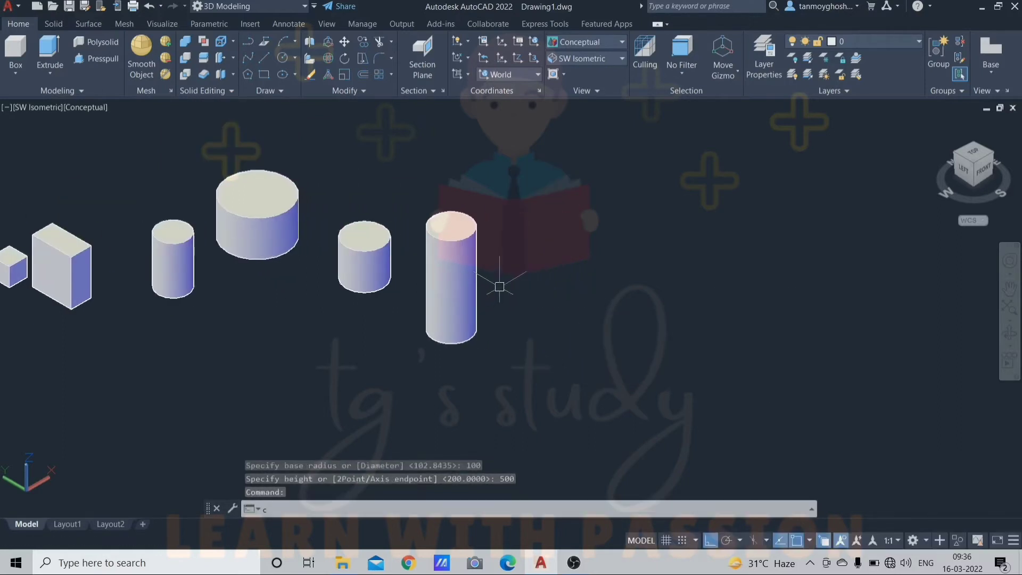
{"action": "type", "text": "yl"}
{"action": "key", "text": "Return"}
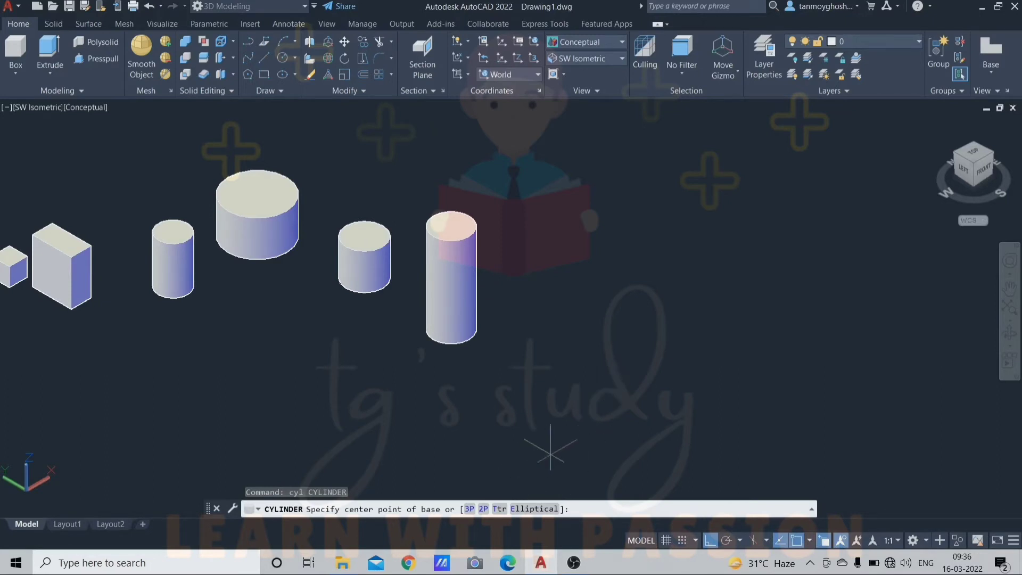
{"action": "key", "text": "Return"}
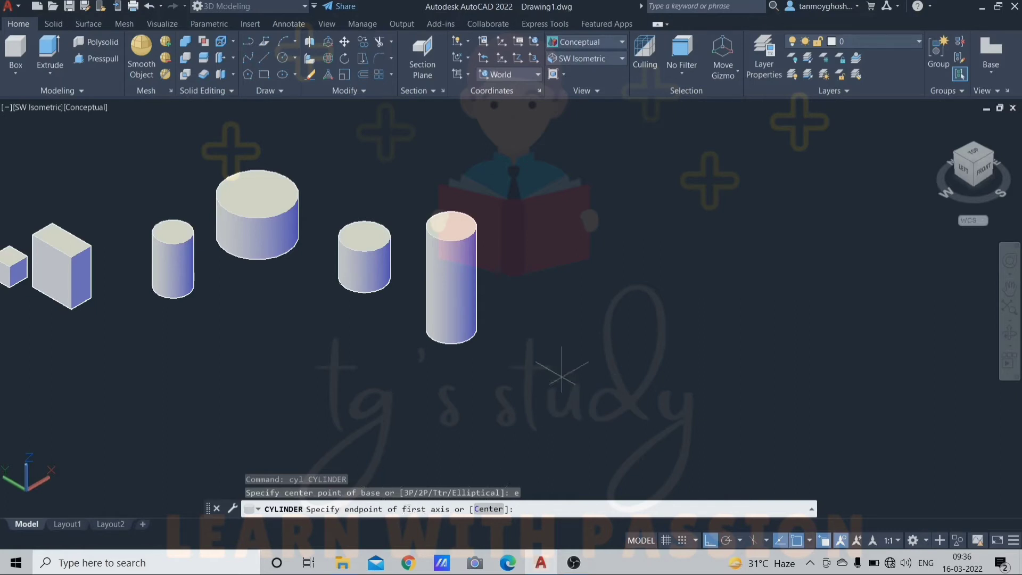
{"action": "left_click", "coordinate": [589, 300]}
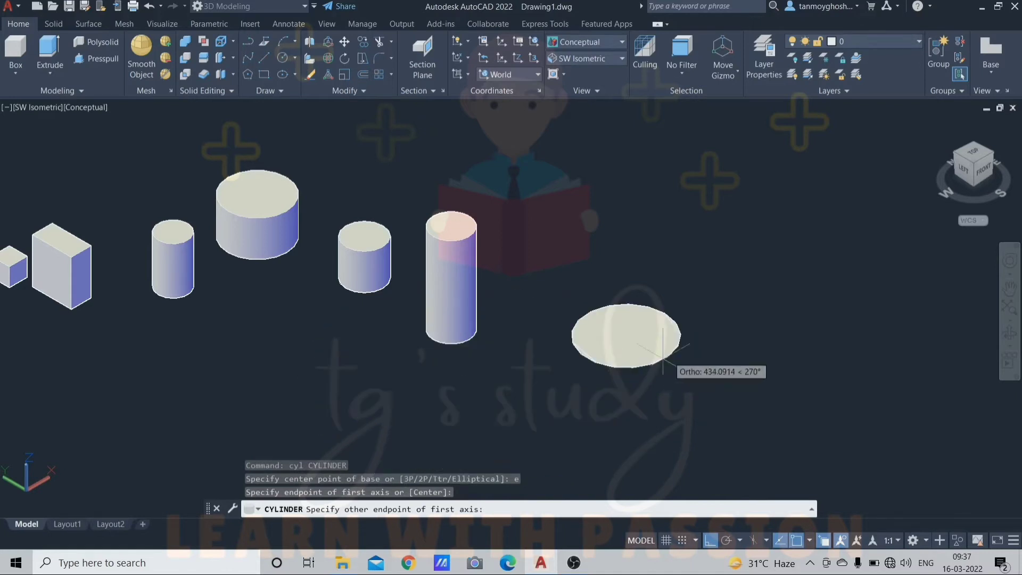
{"action": "left_click", "coordinate": [718, 369]}
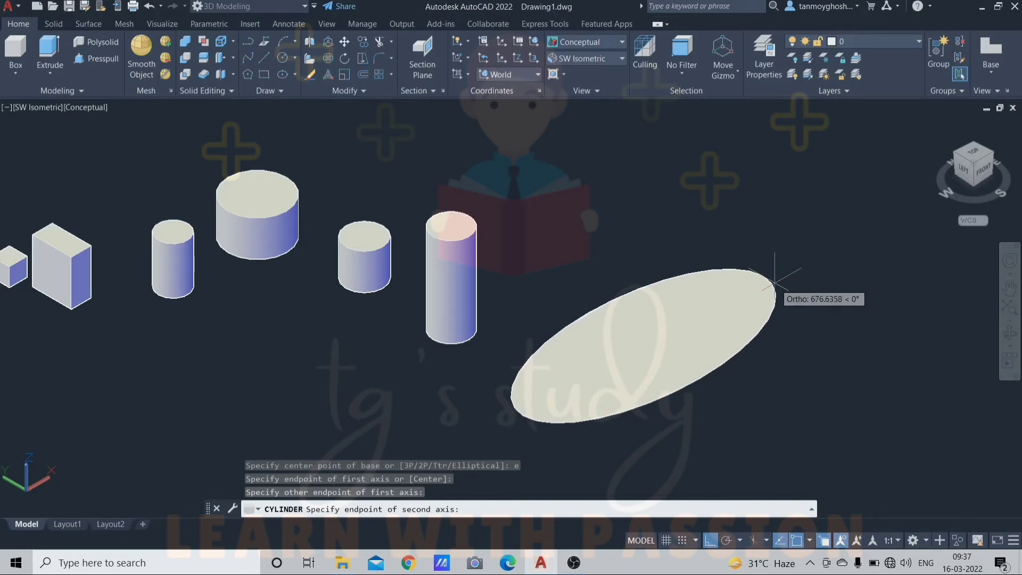
{"action": "left_click", "coordinate": [775, 279]}
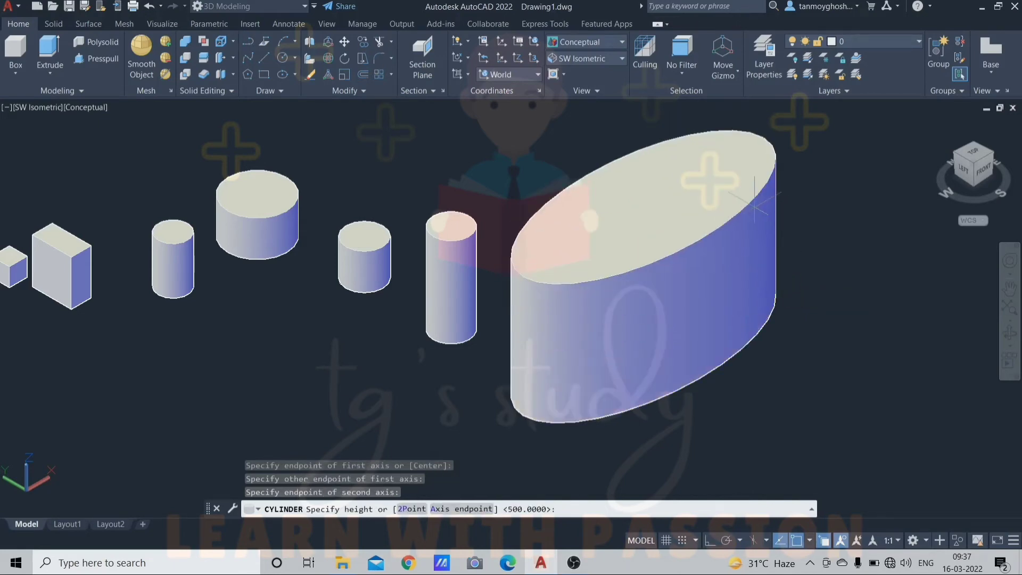
{"action": "left_click", "coordinate": [752, 206]}
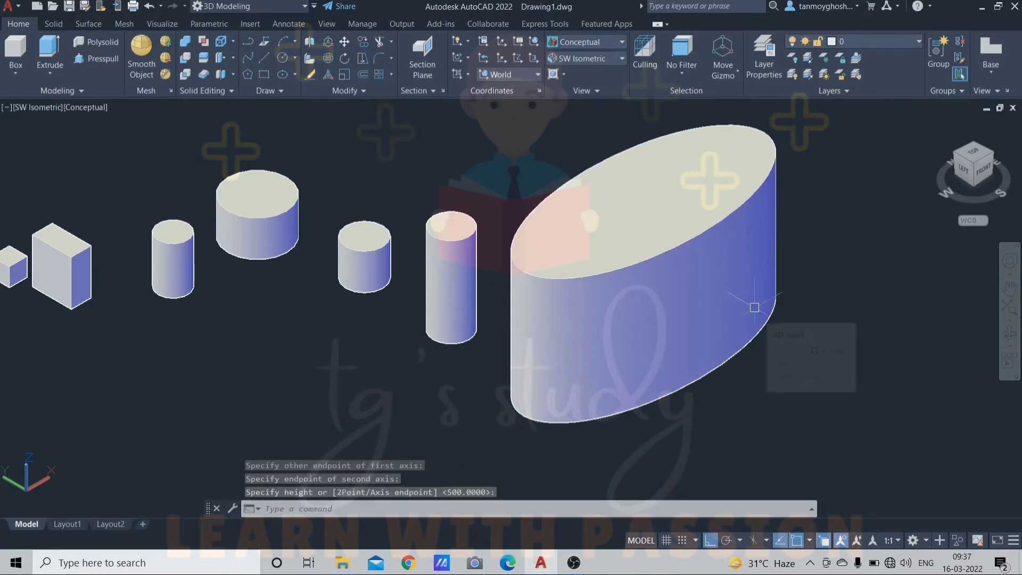
{"action": "scroll", "coordinate": [755, 307], "scroll_direction": "down", "scroll_amount": 2}
{"action": "middle_click_drag", "start_coordinate": [755, 307], "coordinate": [589, 324]}
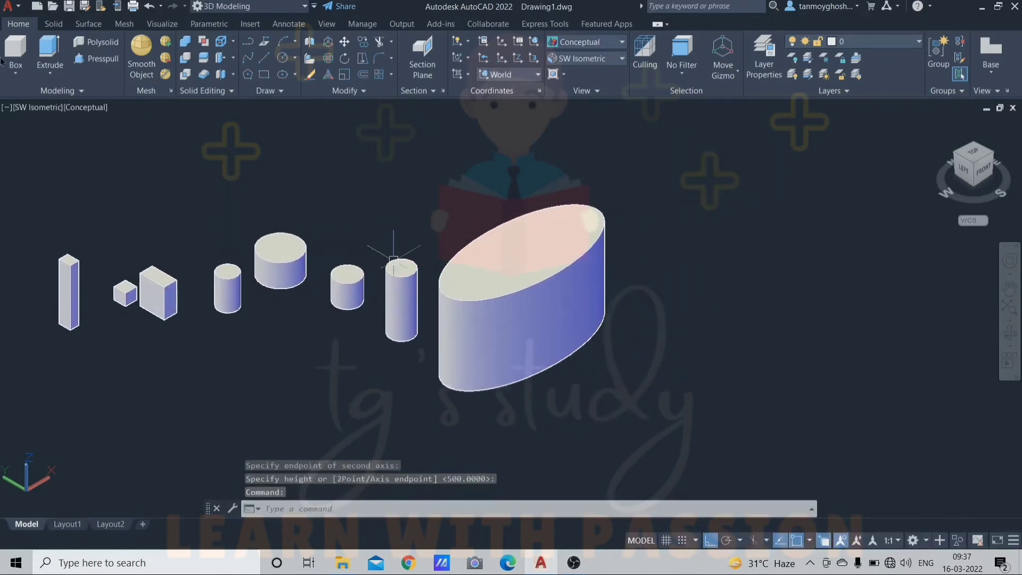
{"action": "left_click", "coordinate": [16, 73]}
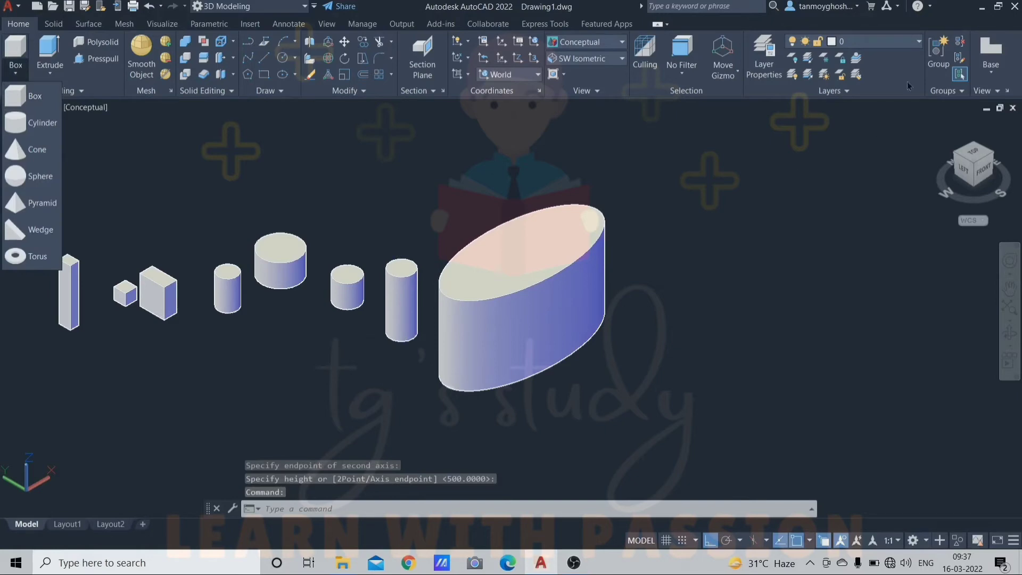
{"action": "left_click", "coordinate": [763, 224]}
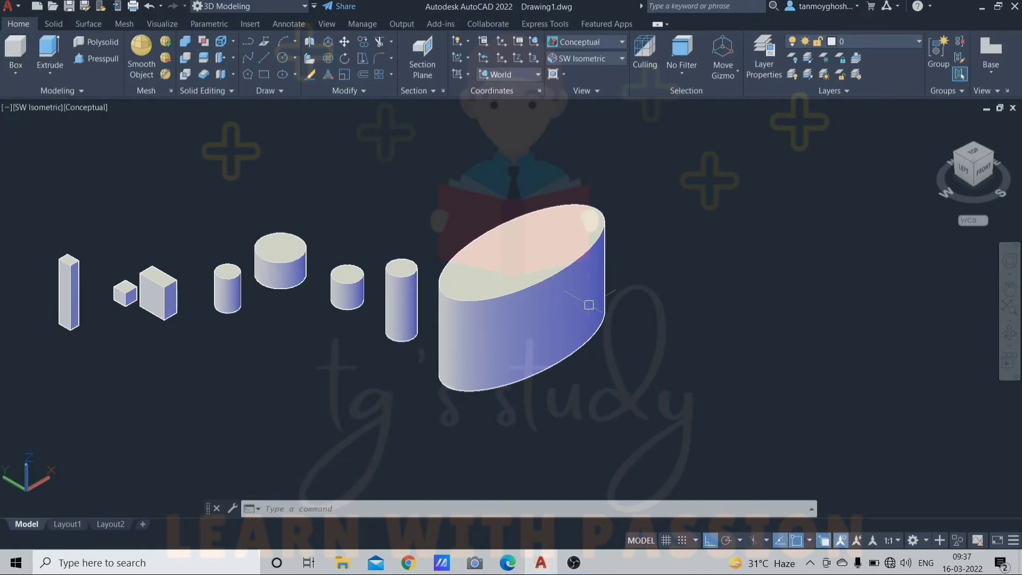
{"action": "left_click", "coordinate": [16, 73]}
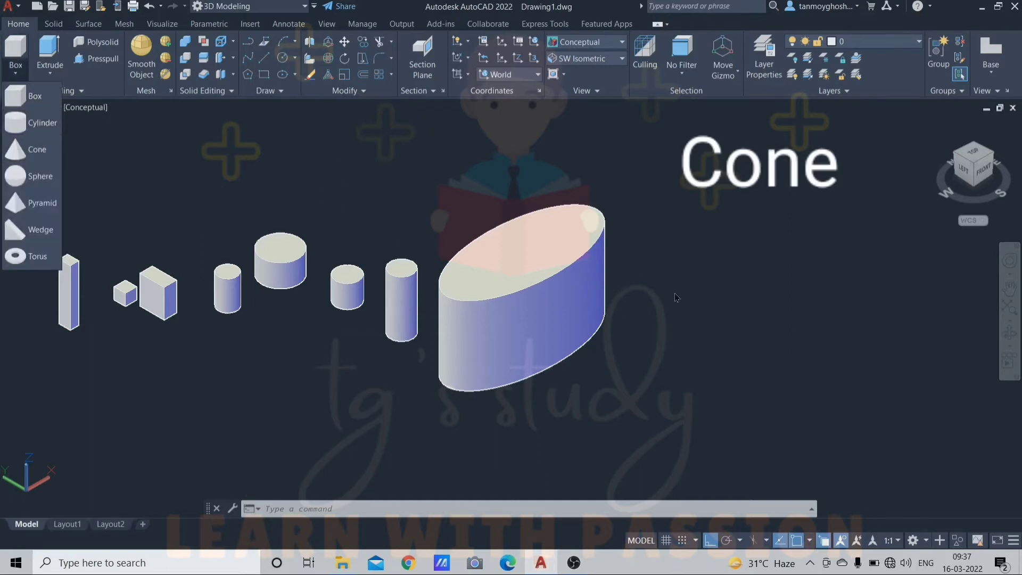
{"action": "left_click", "coordinate": [35, 150]}
- Erase all the box and cylinder solids from the drawing
{"action": "scroll", "coordinate": [675, 293], "scroll_direction": "down", "scroll_amount": 3}
{"action": "middle_click_drag", "start_coordinate": [675, 292], "coordinate": [525, 296]}
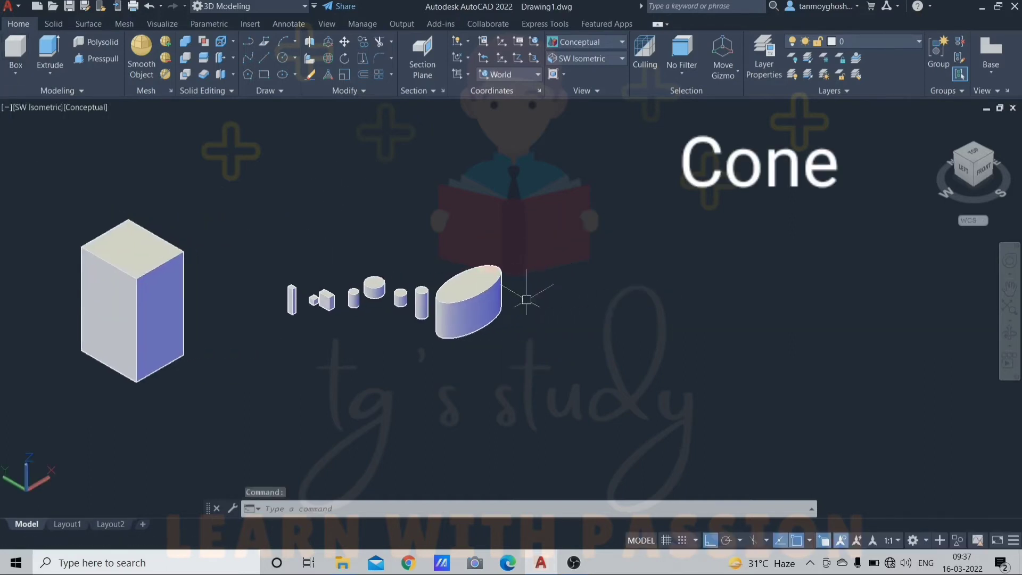
{"action": "left_click", "coordinate": [563, 208]}
{"action": "left_click", "coordinate": [2, 458]}
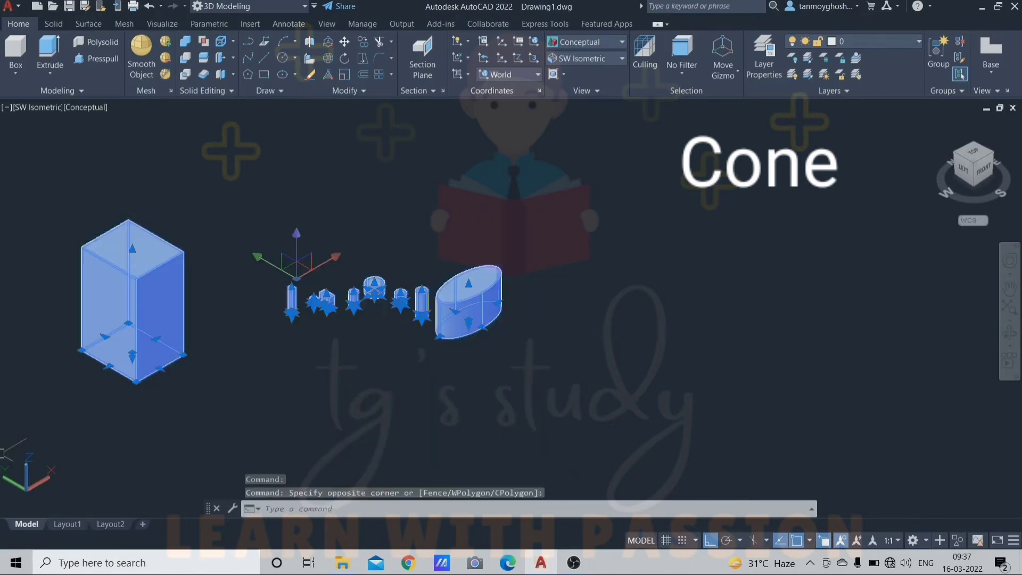
{"action": "key", "text": "Delete"}
{"action": "key", "text": "Escape"}
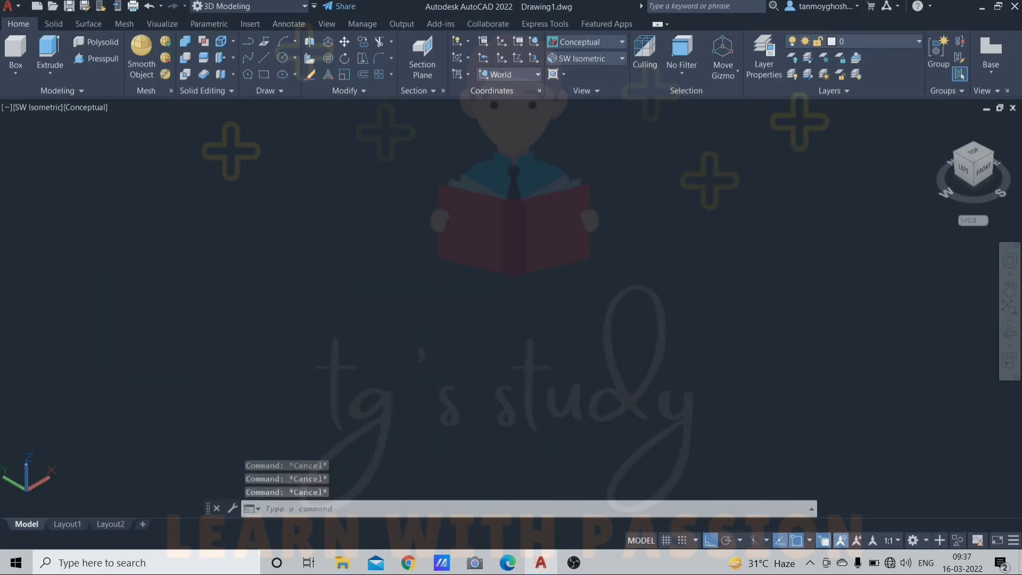
- Create a solid cone from a center point in the empty drawing, with base radius 100 and height 500
{"action": "type", "text": "COne"}
{"action": "key", "text": "Return"}
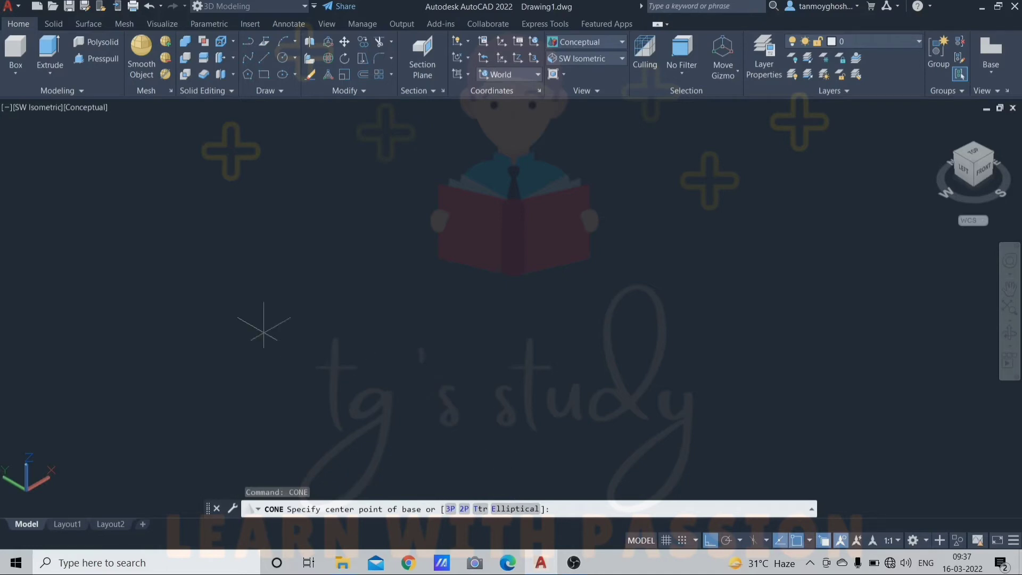
{"action": "left_click", "coordinate": [256, 316]}
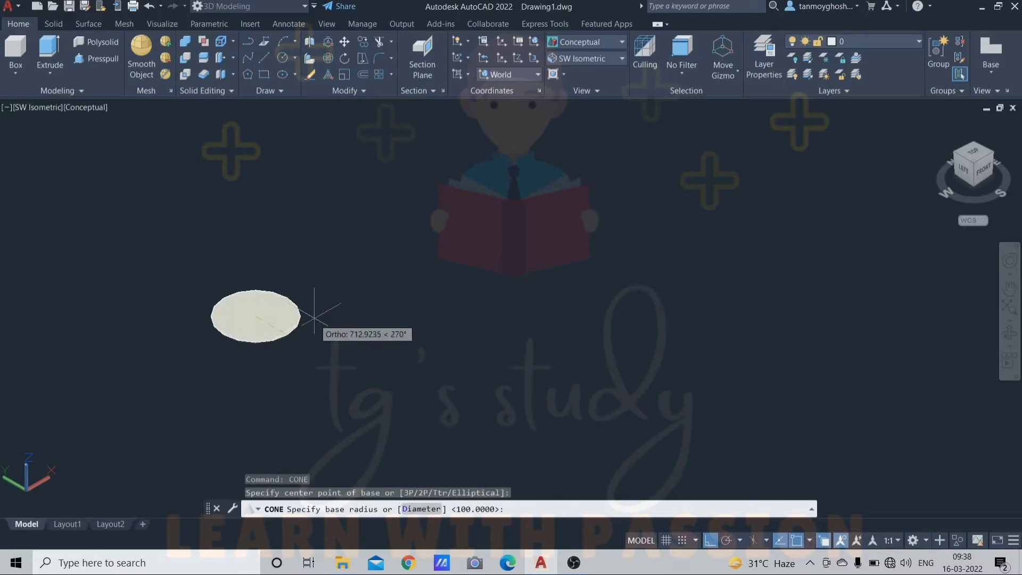
{"action": "type", "text": "r"}
{"action": "key", "text": "Return"}
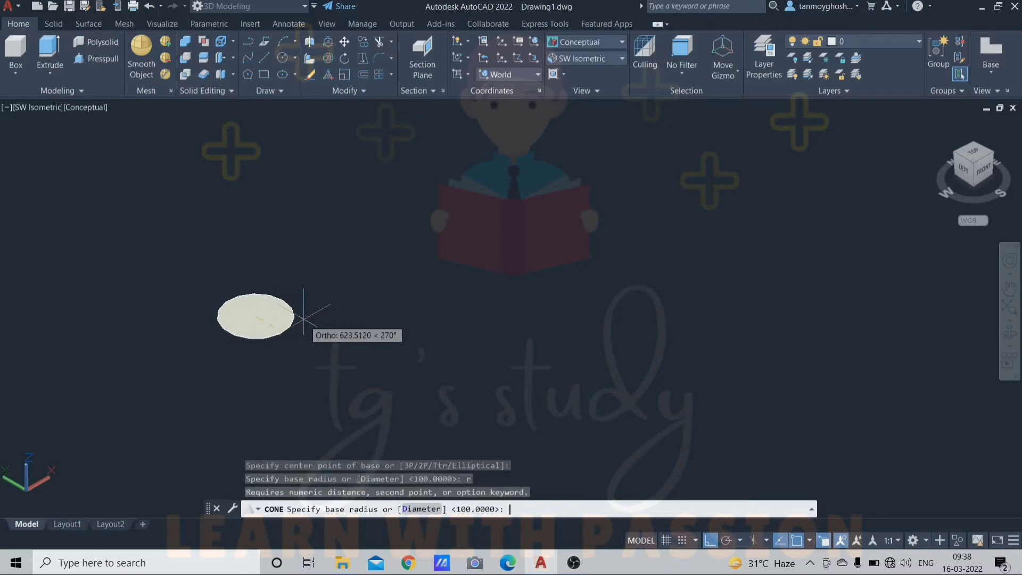
{"action": "key", "text": "Return"}
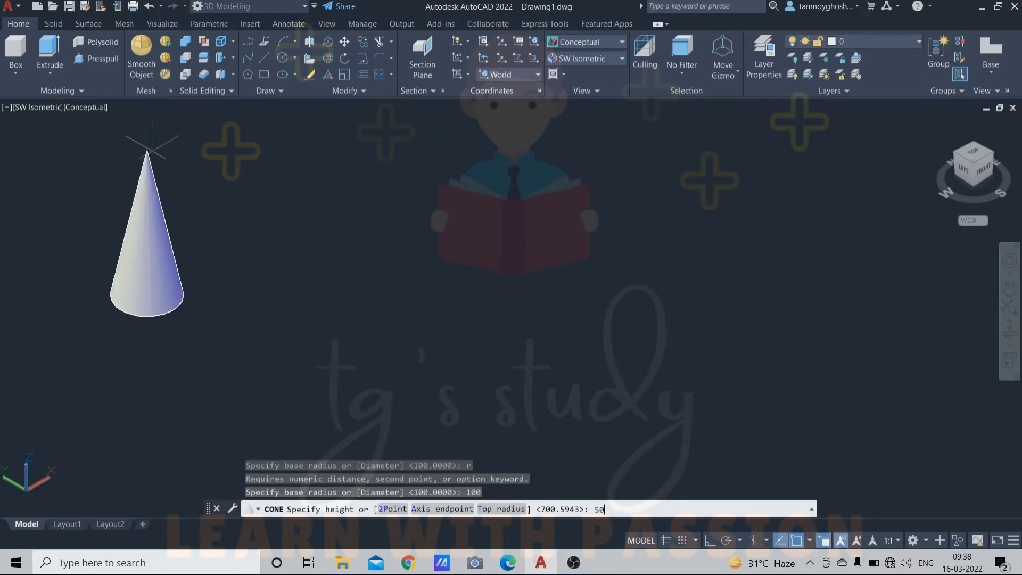
{"action": "type", "text": "500"}
{"action": "key", "text": "Return"}
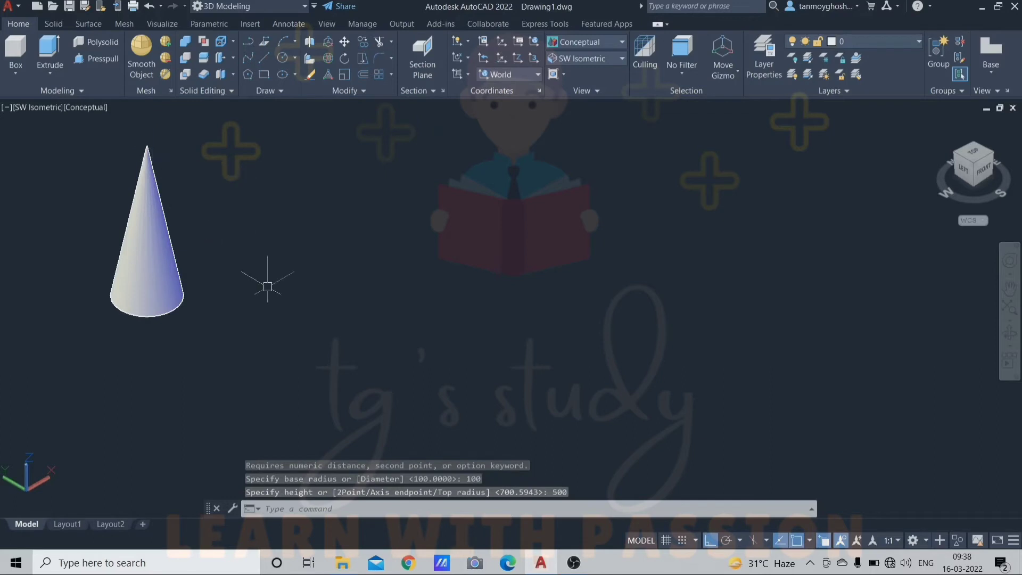
{"action": "middle_click_drag", "start_coordinate": [268, 286], "coordinate": [277, 295]}
{"action": "key", "text": "Escape"}
{"action": "key", "text": "Escape"}
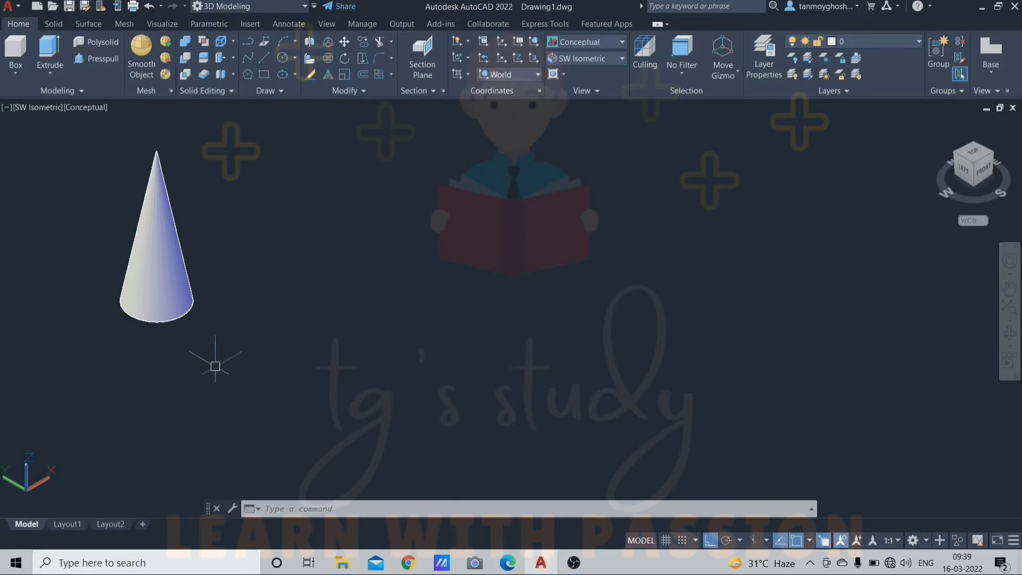
- Create an inverted solid cone beside the first one, with base radius about 123 and height -500
{"action": "key", "text": "Escape"}
{"action": "key", "text": "Escape"}
{"action": "key", "text": "Escape"}
{"action": "type", "text": "c"}
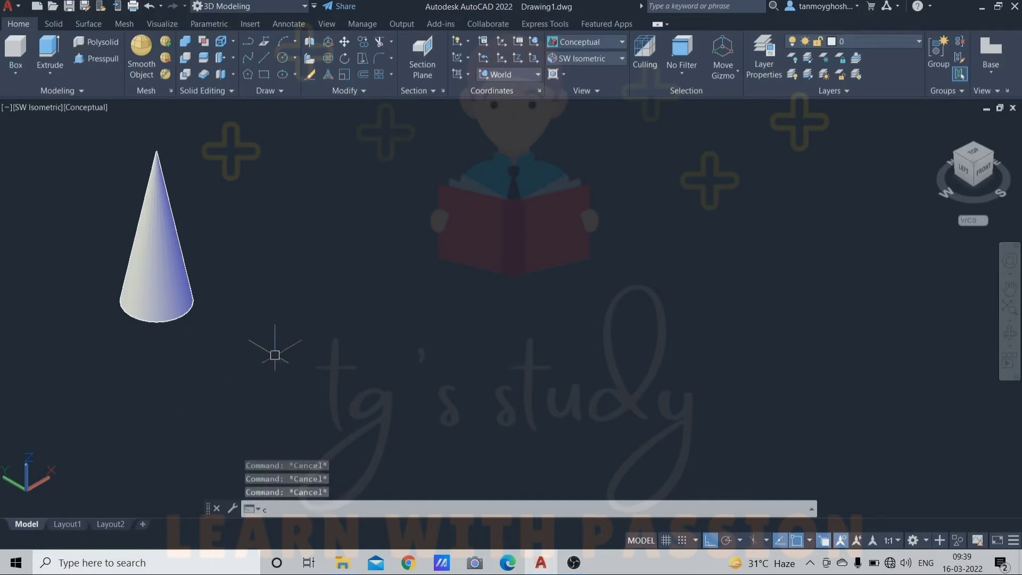
{"action": "type", "text": "one"}
{"action": "key", "text": "Return"}
{"action": "left_click", "coordinate": [336, 325]}
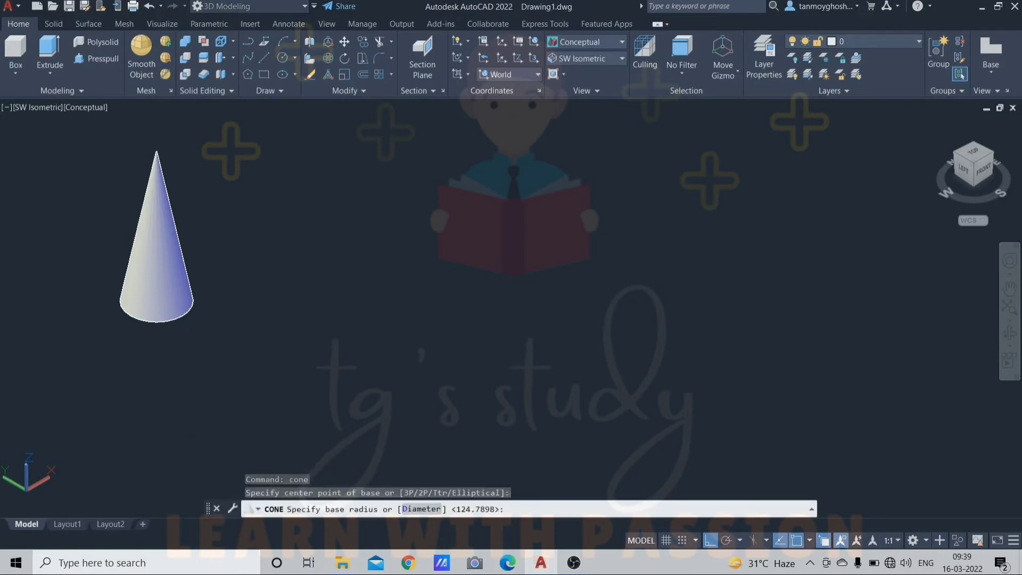
{"action": "left_click", "coordinate": [380, 330]}
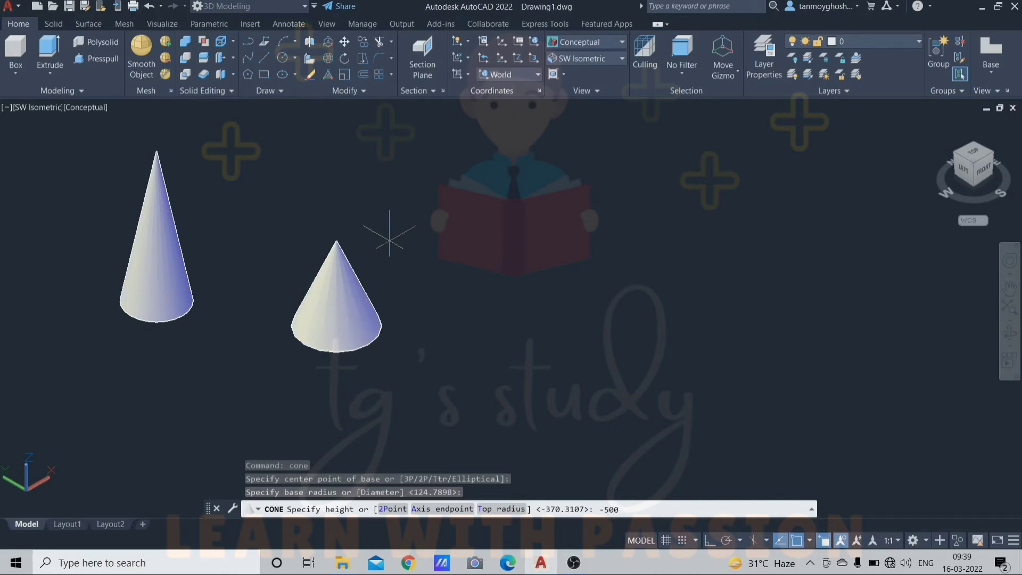
{"action": "type", "text": "-500"}
{"action": "key", "text": "Return"}
{"action": "middle_click_drag", "start_coordinate": [348, 350], "coordinate": [342, 303]}
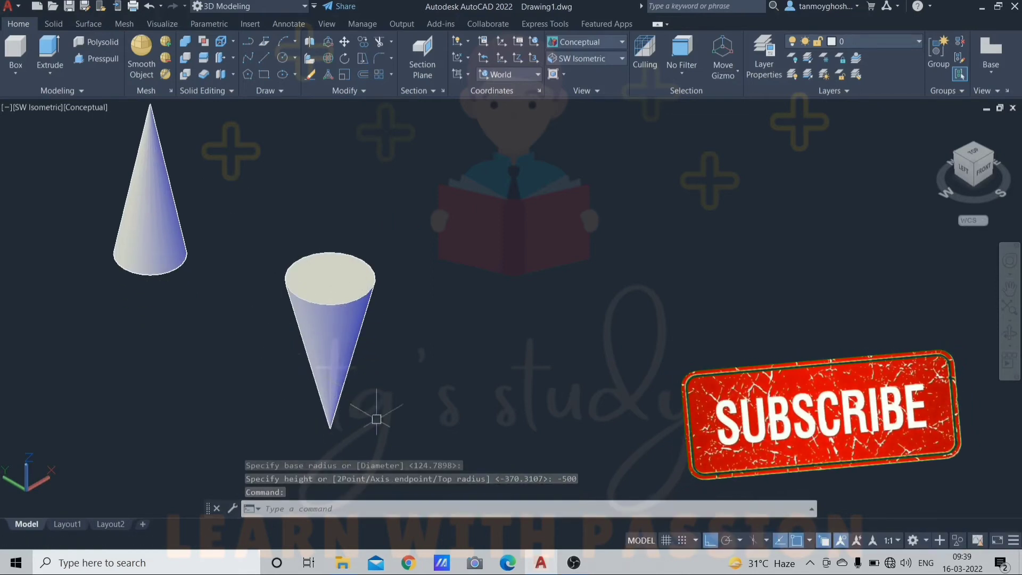
- Create a solid sphere with the SPH command, centered beside the inverted cone, with radius 150
{"action": "left_click", "coordinate": [16, 72]}
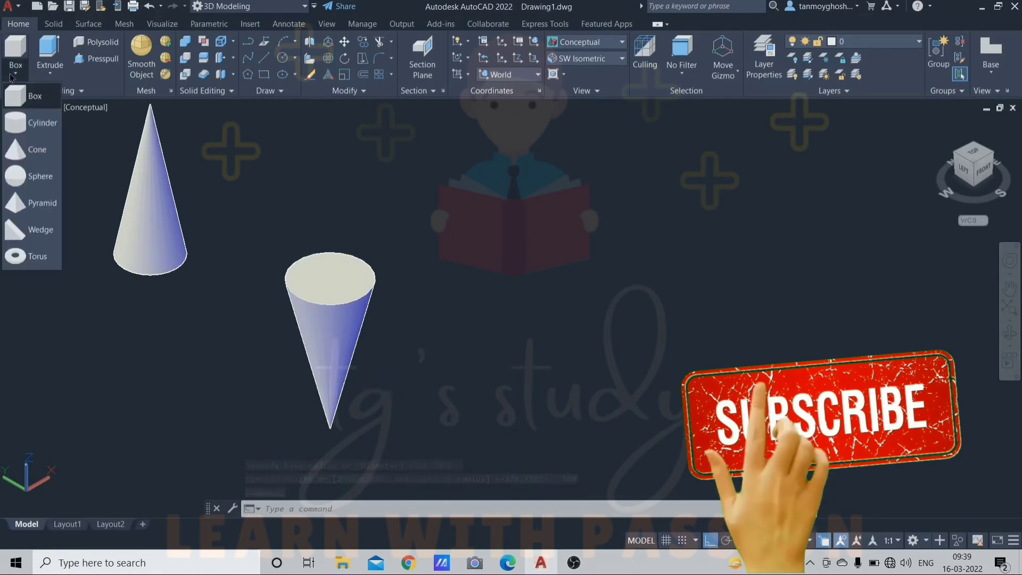
{"action": "scroll", "coordinate": [372, 237], "scroll_direction": "down", "scroll_amount": 2}
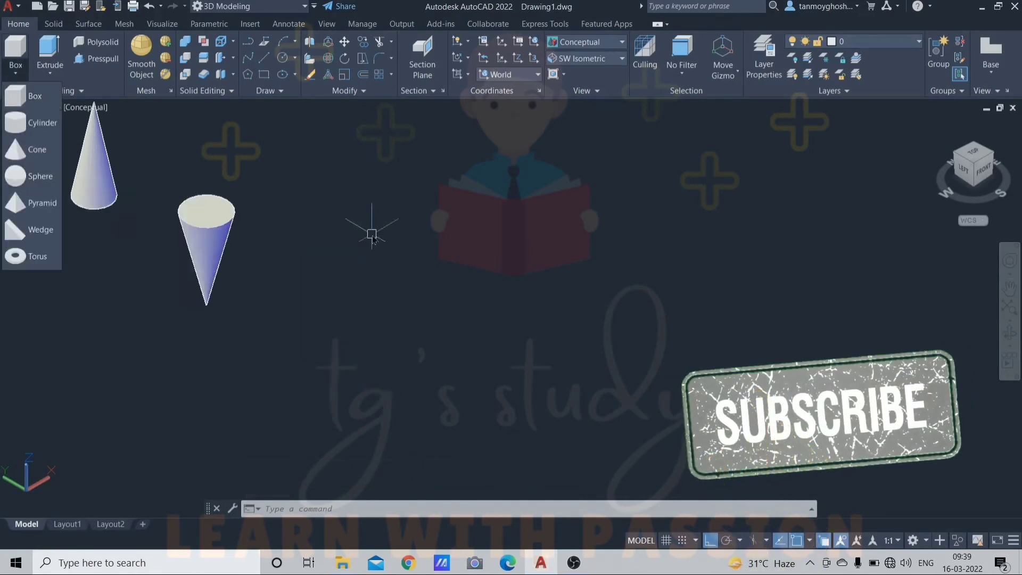
{"action": "key", "text": "Escape"}
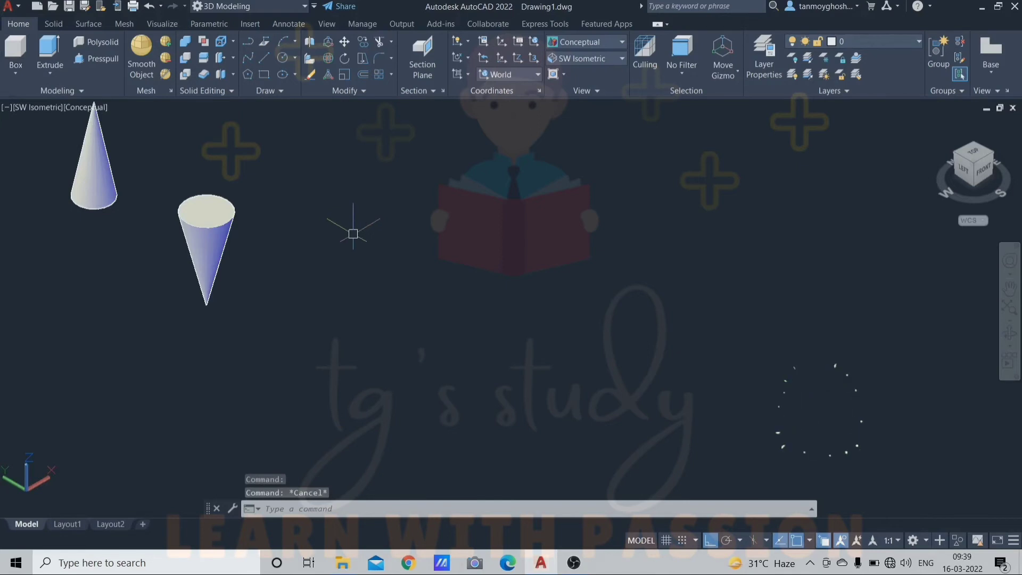
{"action": "type", "text": "sph"}
{"action": "key", "text": "Return"}
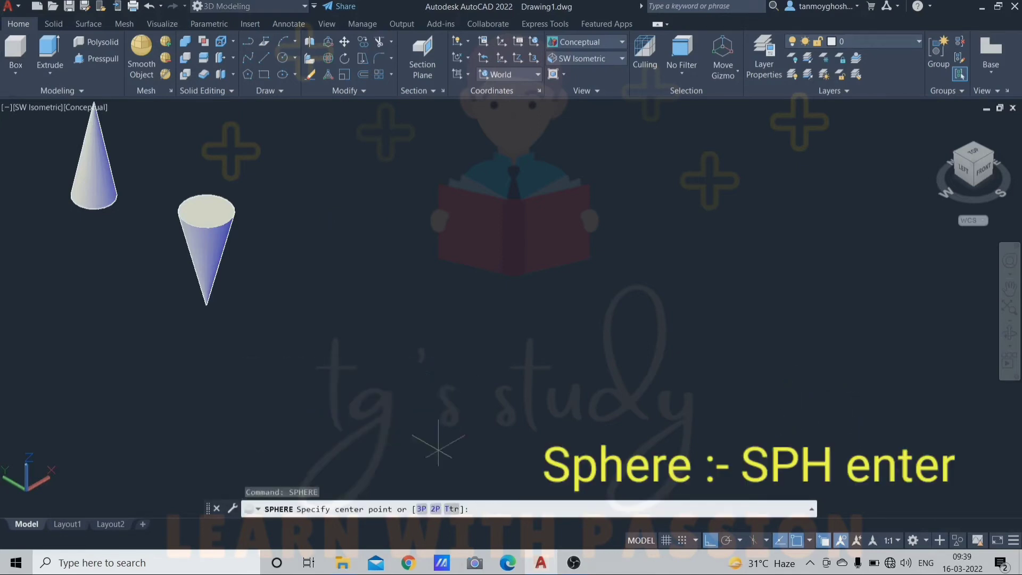
{"action": "middle_click_drag", "start_coordinate": [357, 318], "coordinate": [386, 347]}
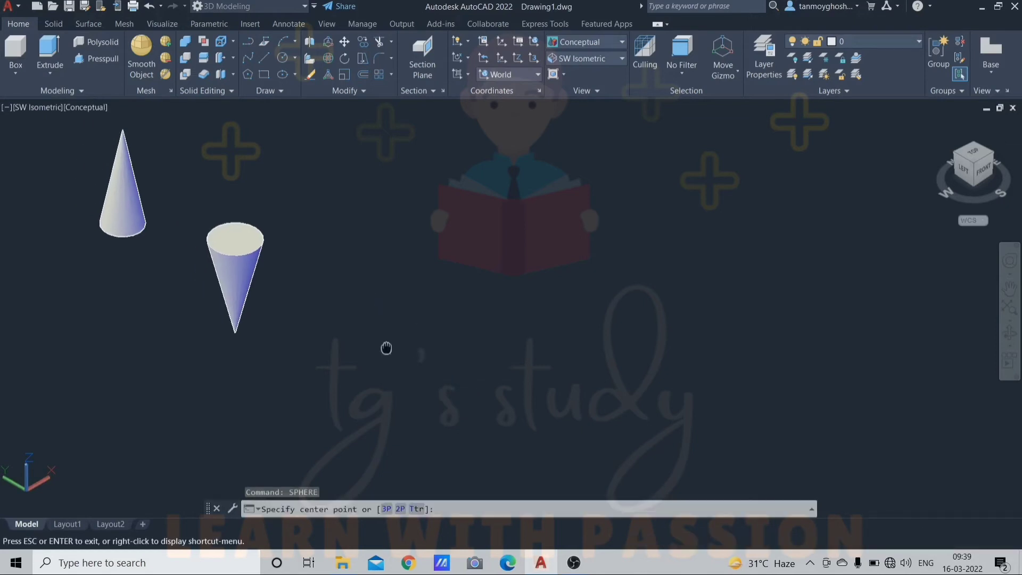
{"action": "left_click", "coordinate": [408, 309]}
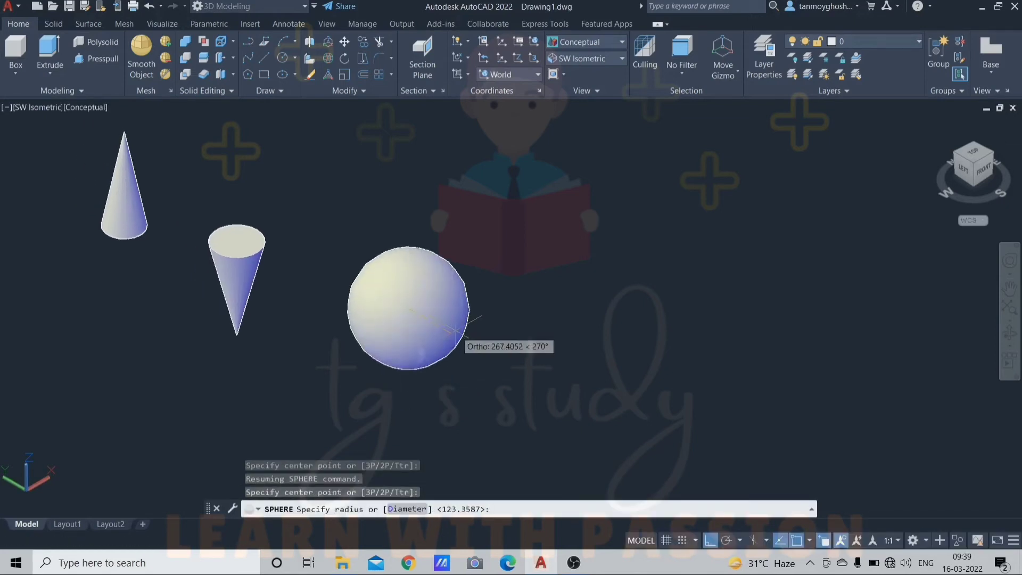
{"action": "type", "text": "r"}
{"action": "key", "text": "Return"}
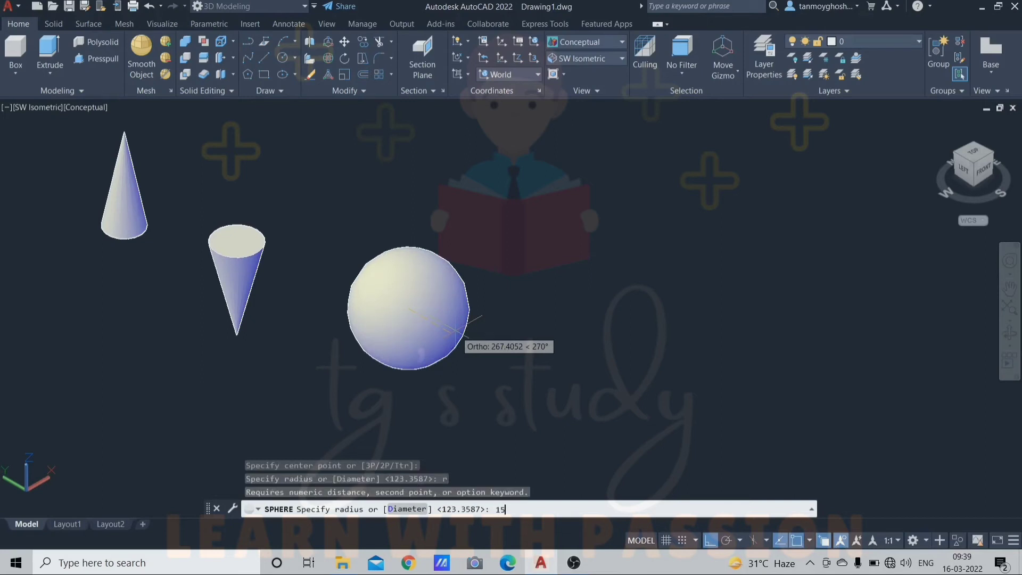
{"action": "key", "text": "Return"}
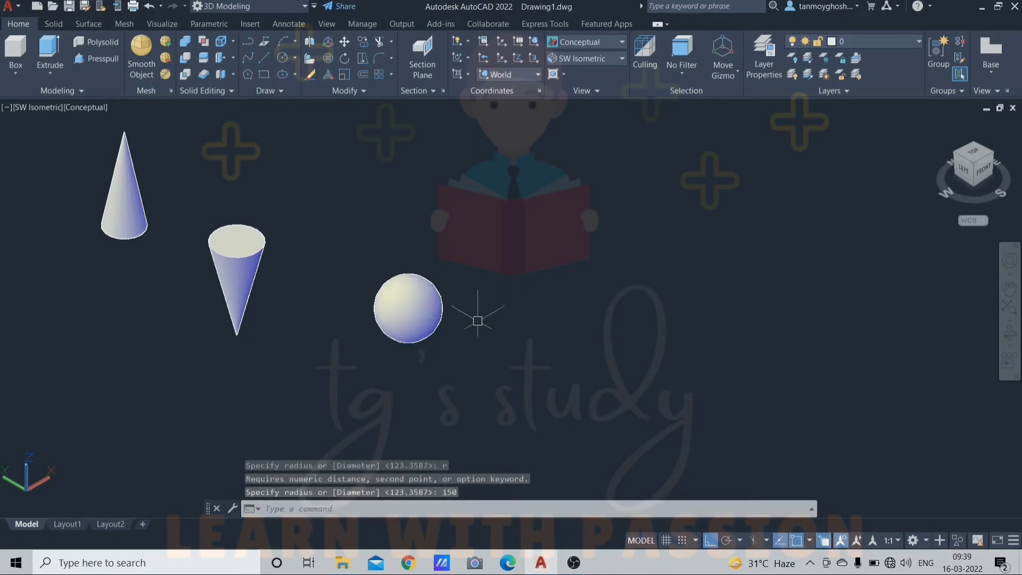
{"action": "left_click", "coordinate": [437, 320]}
{"action": "scroll", "coordinate": [424, 316], "scroll_direction": "up", "scroll_amount": 3}
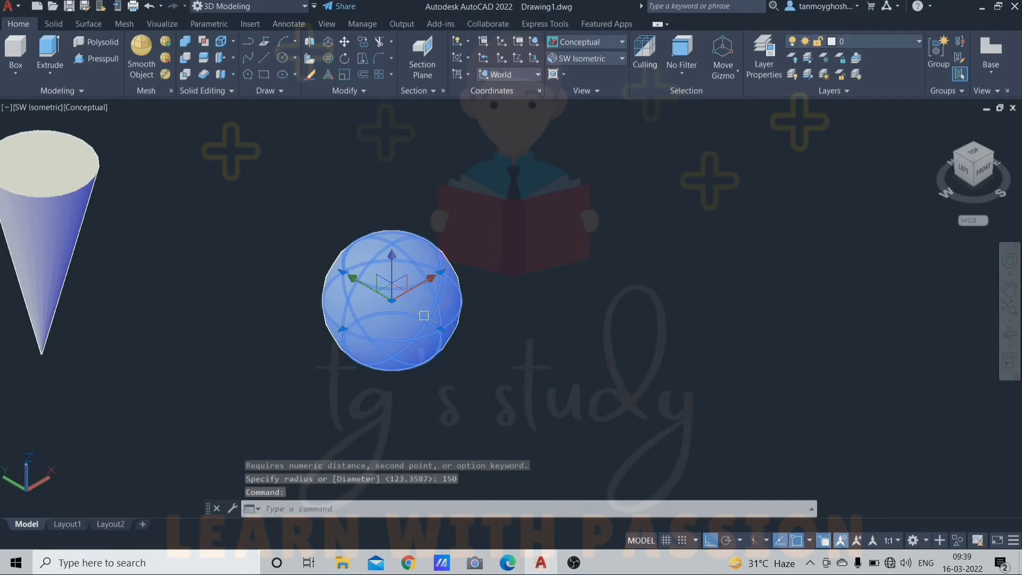
{"action": "key", "text": "Escape"}
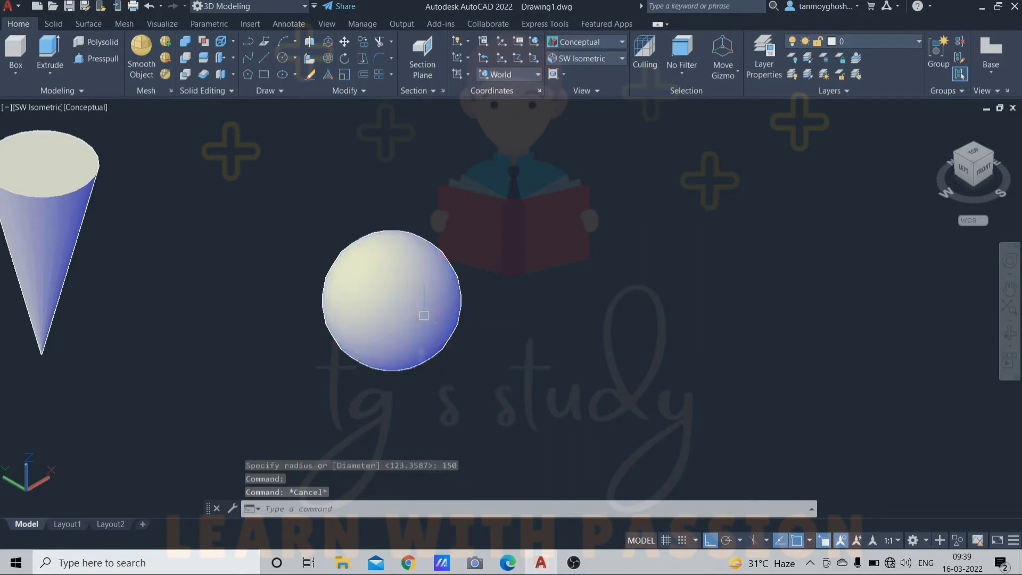
- Create a four-sided solid pyramid with the PYR command, centered beside the sphere, with base radius about 168 and height about 496
{"action": "left_click", "coordinate": [15, 78]}
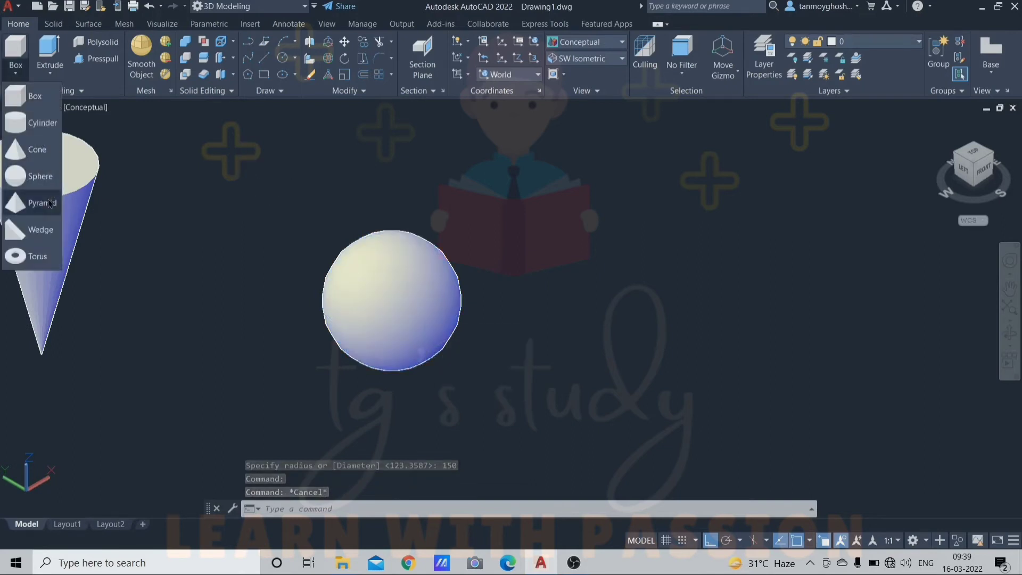
{"action": "scroll", "coordinate": [266, 238], "scroll_direction": "down", "scroll_amount": 3}
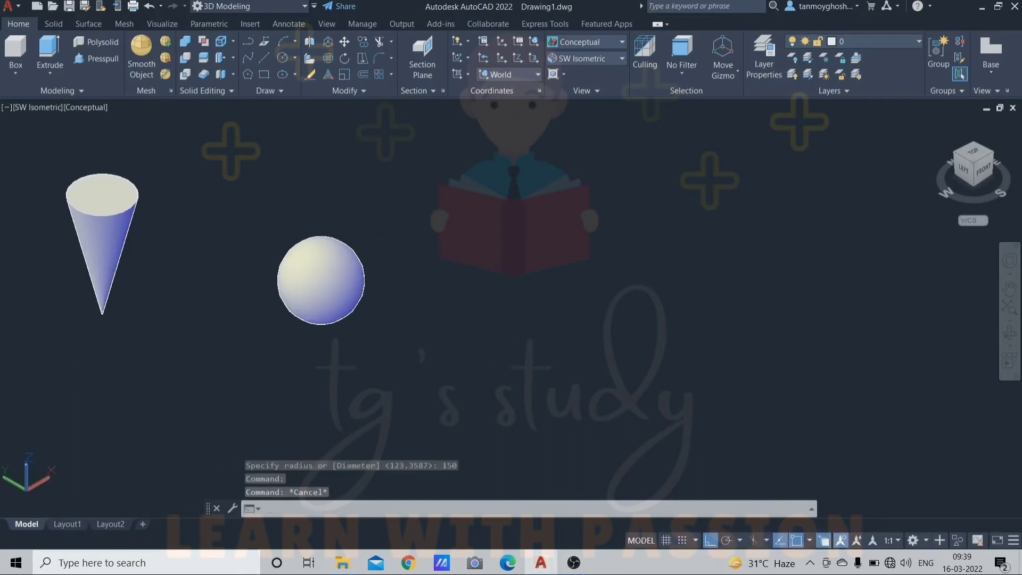
{"action": "key", "text": "Escape"}
{"action": "key", "text": "Escape"}
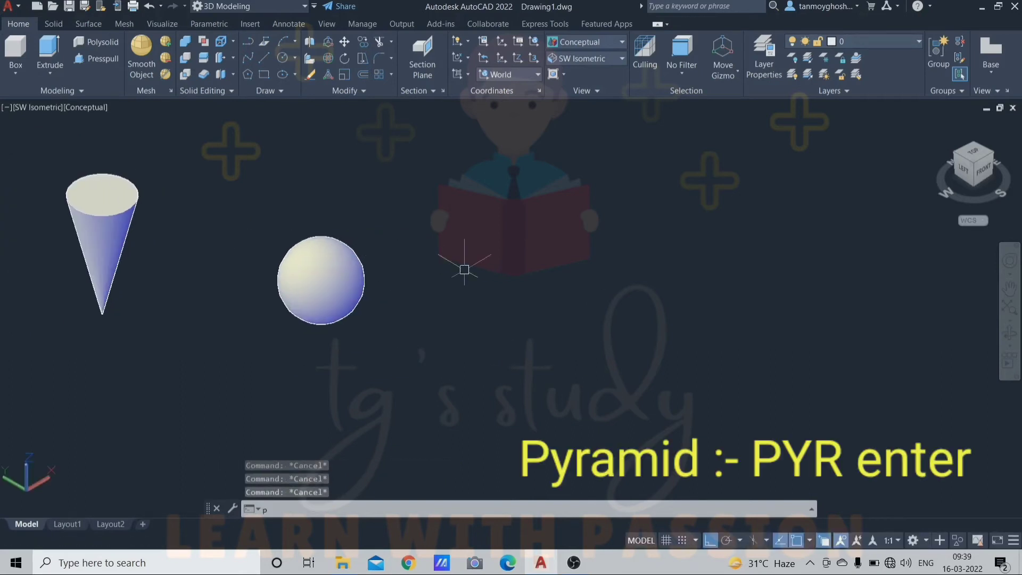
{"action": "type", "text": "PYR"}
{"action": "key", "text": "Return"}
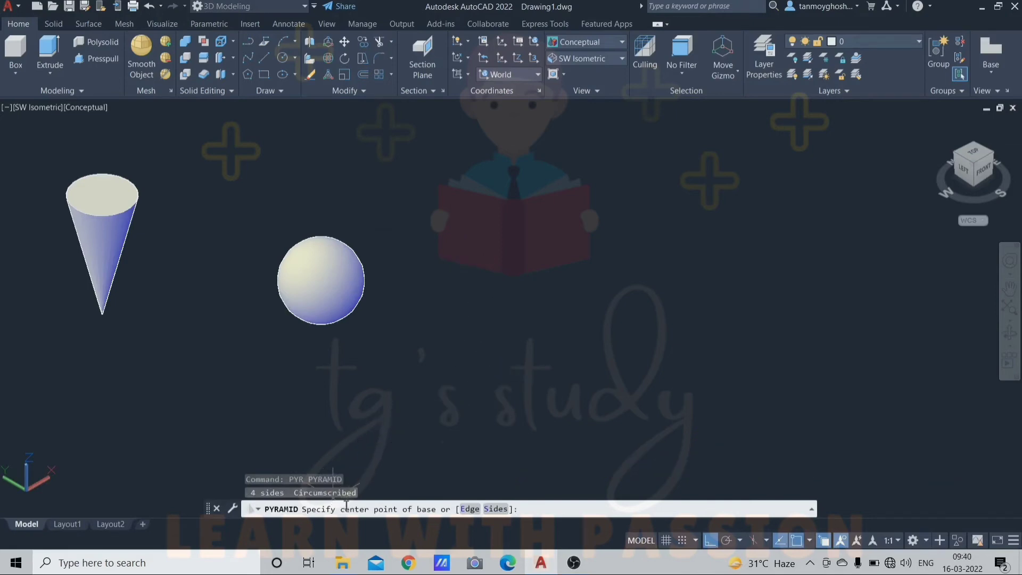
{"action": "left_click", "coordinate": [480, 324]}
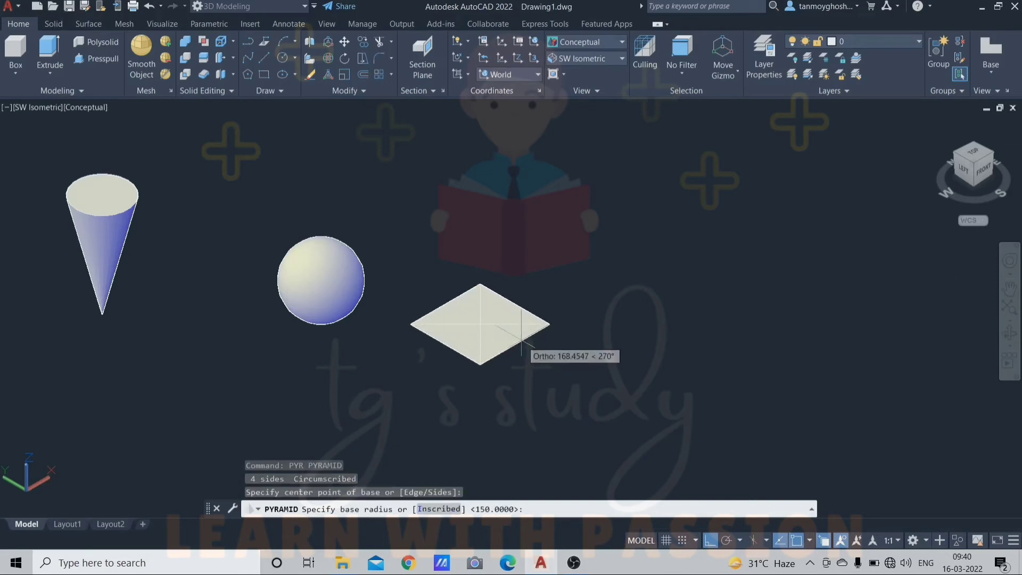
{"action": "left_click", "coordinate": [521, 341]}
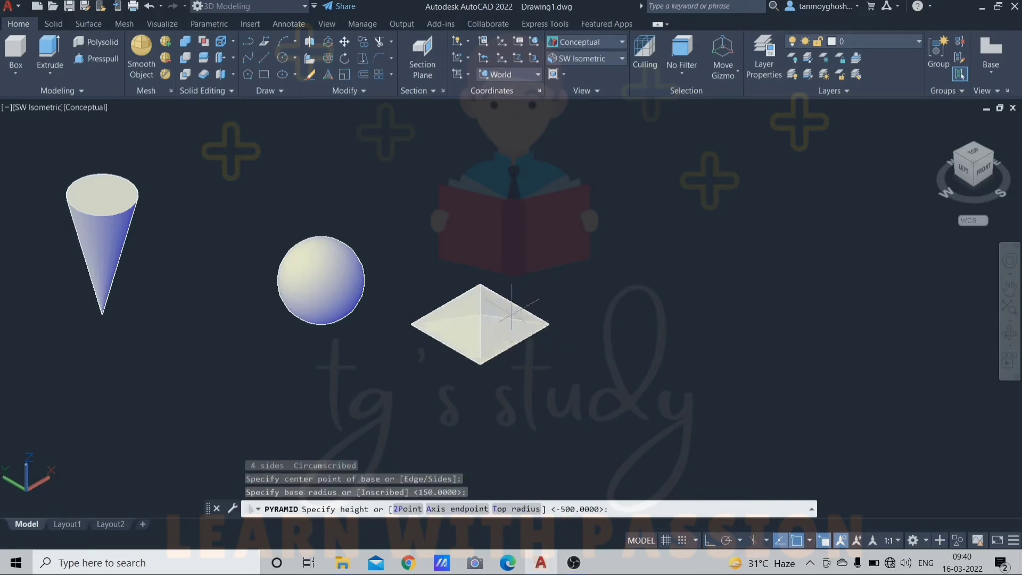
{"action": "left_click", "coordinate": [495, 204]}
{"action": "left_click", "coordinate": [494, 285]}
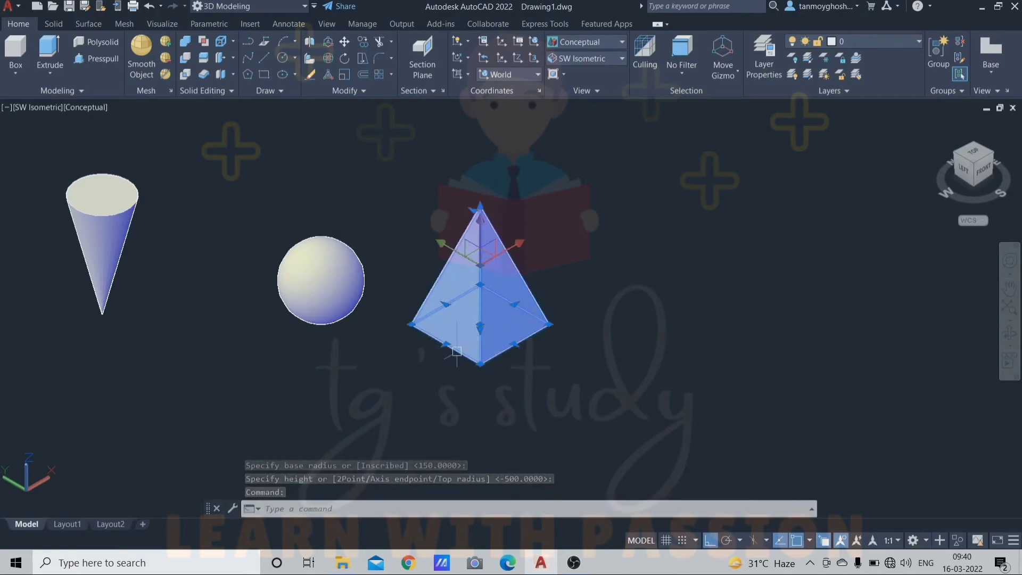
{"action": "key", "text": "Escape"}
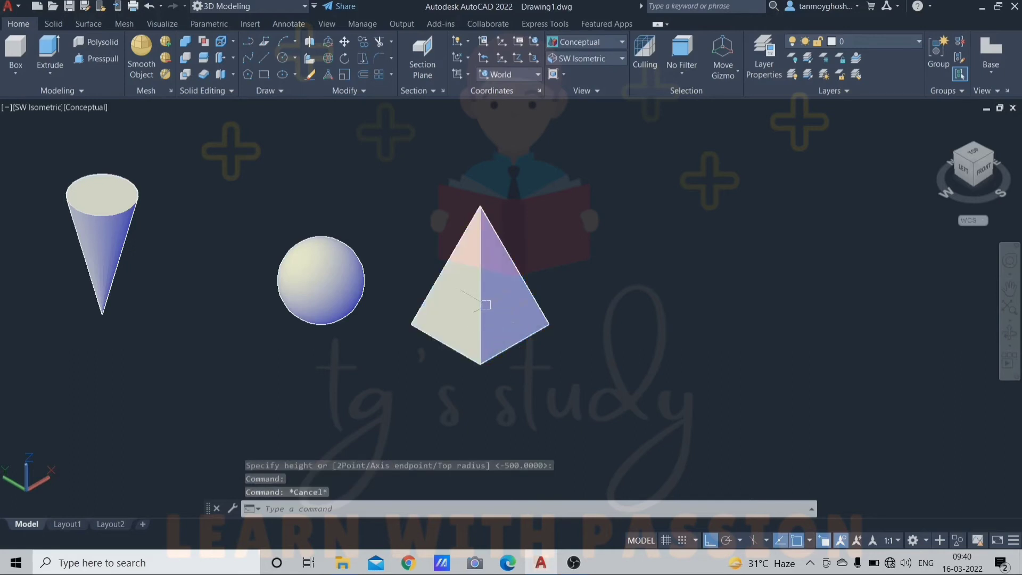
{"action": "left_click", "coordinate": [505, 315]}
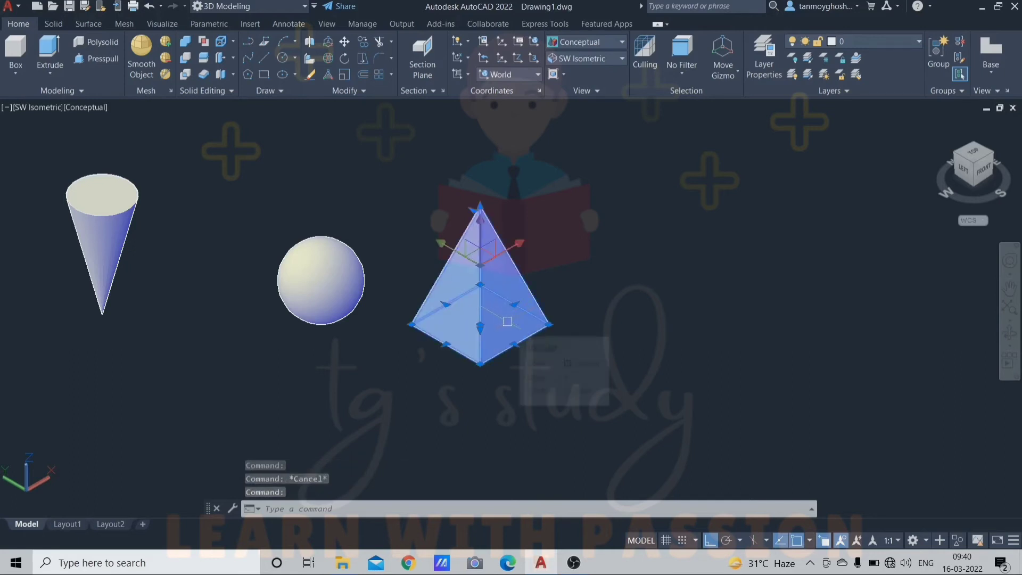
{"action": "key", "text": "Escape"}
- Create a five-sided solid pyramid beside the four-sided one, with base radius 100 and height 500
{"action": "middle_click_drag", "start_coordinate": [507, 321], "coordinate": [471, 323]}
{"action": "left_click_drag", "start_coordinate": [470, 324], "coordinate": [428, 326]}
{"action": "key", "text": "Escape"}
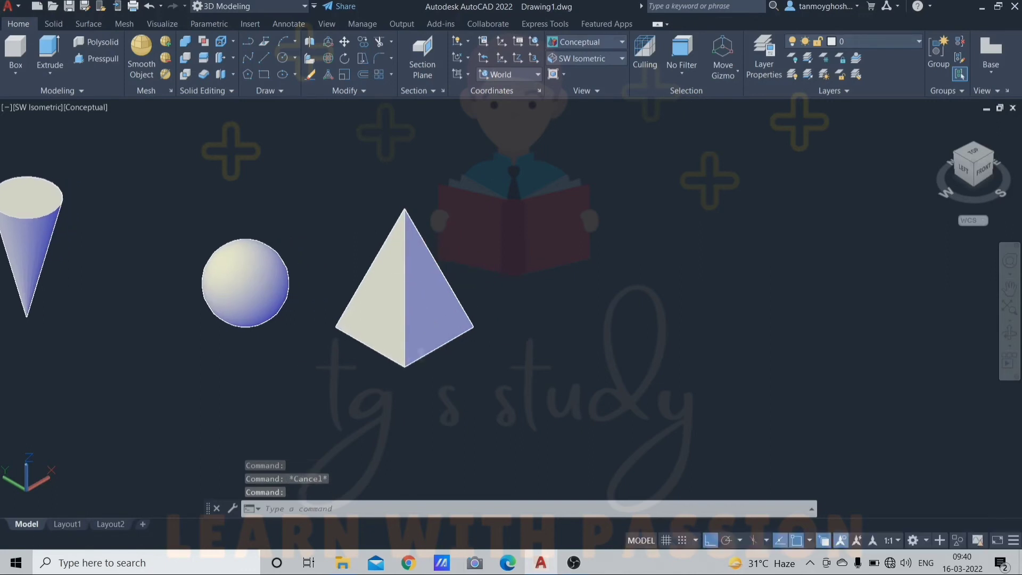
{"action": "key", "text": "space"}
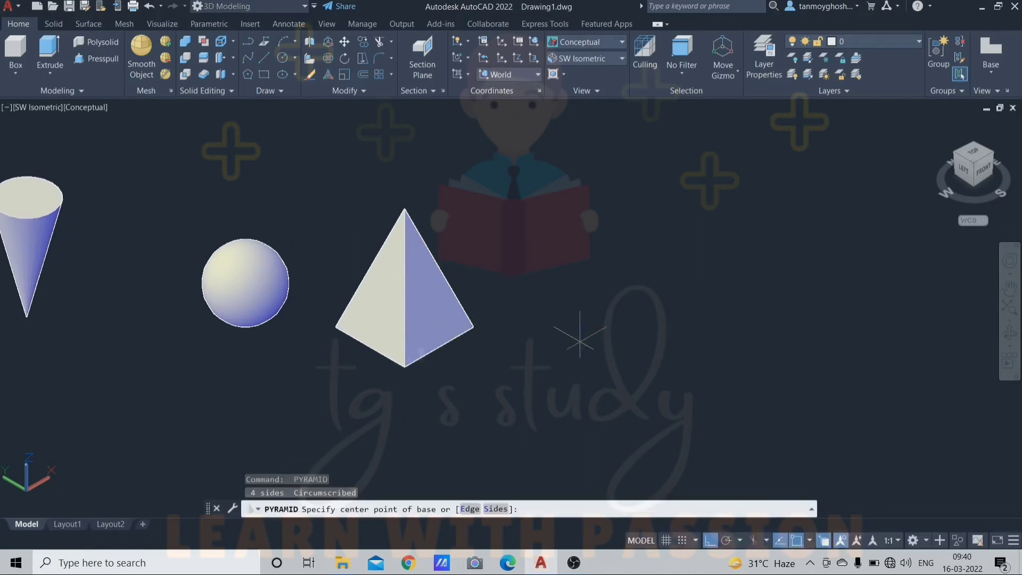
{"action": "left_click", "coordinate": [501, 509]}
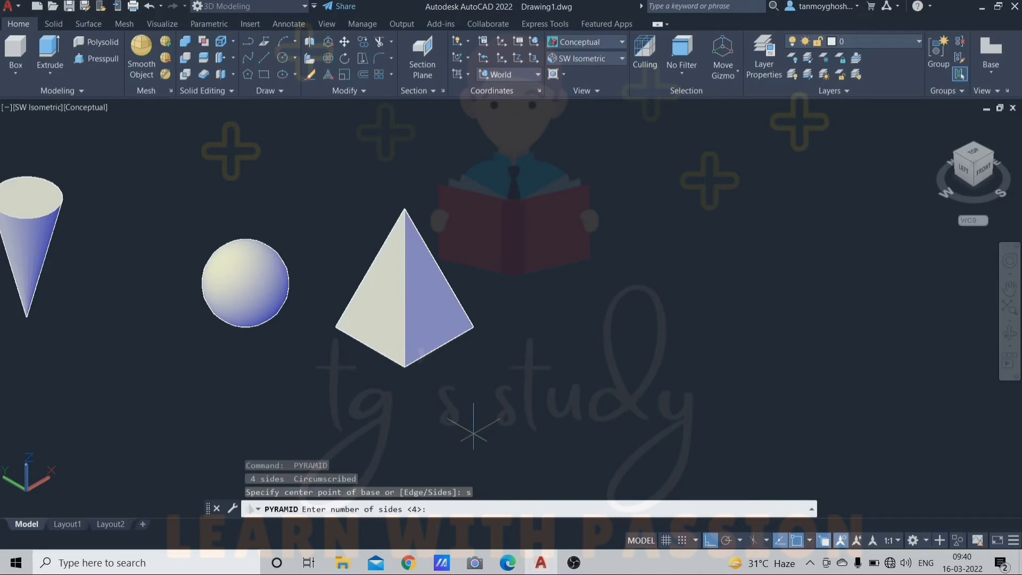
{"action": "key", "text": "Return"}
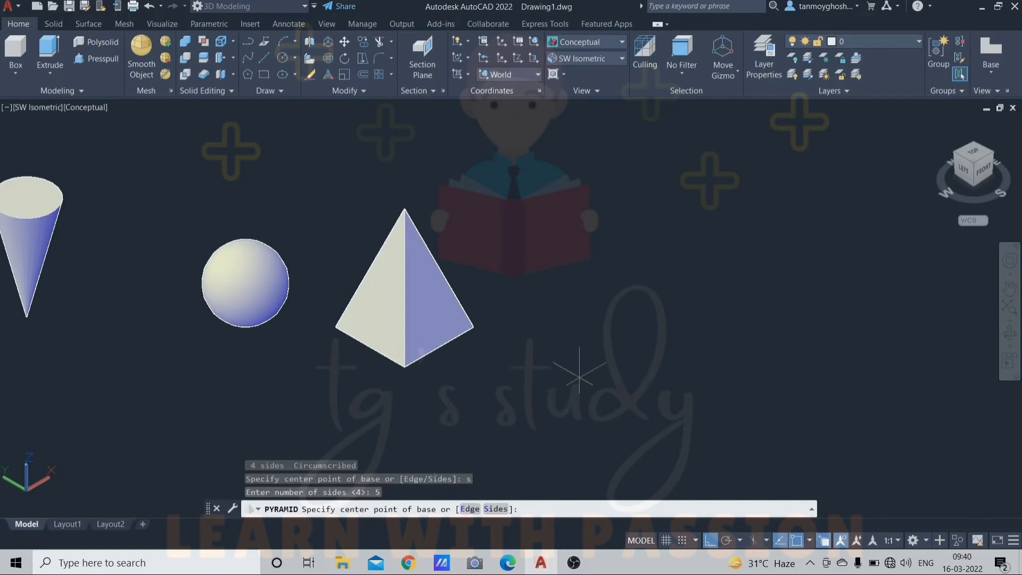
{"action": "left_click", "coordinate": [589, 373]}
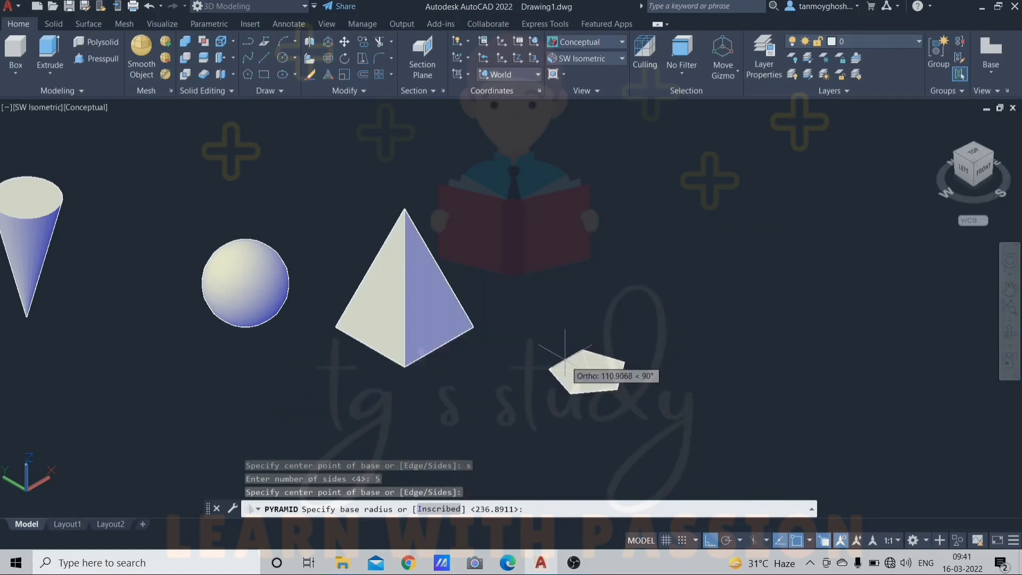
{"action": "key", "text": "Return"}
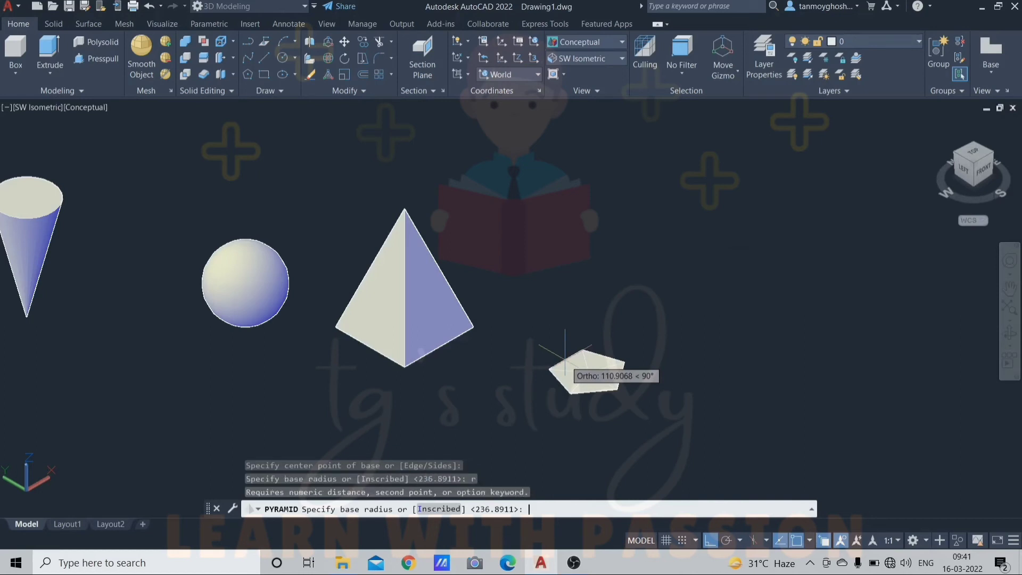
{"action": "key", "text": "Return"}
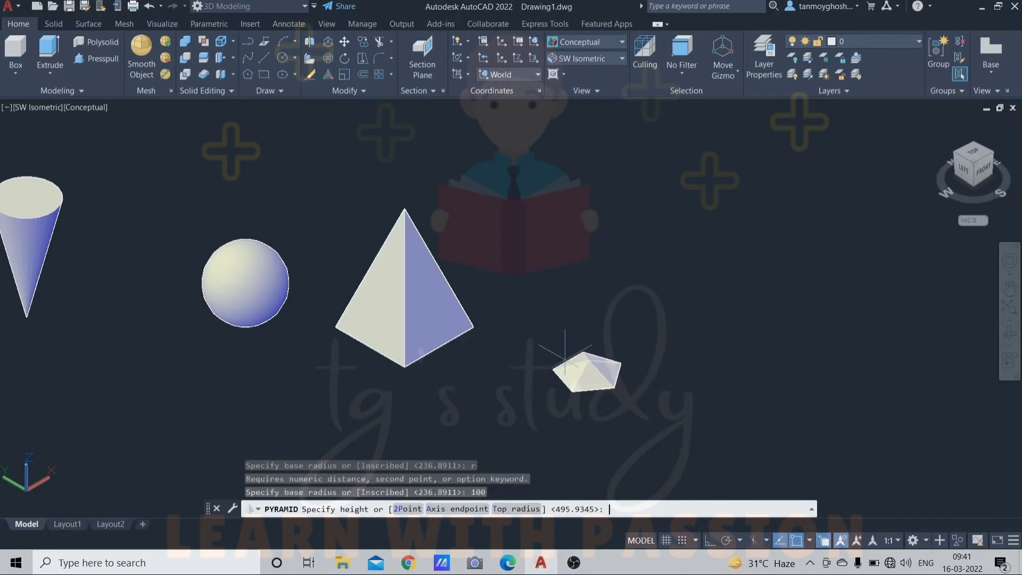
{"action": "scroll", "coordinate": [612, 341], "scroll_direction": "up", "scroll_amount": 2}
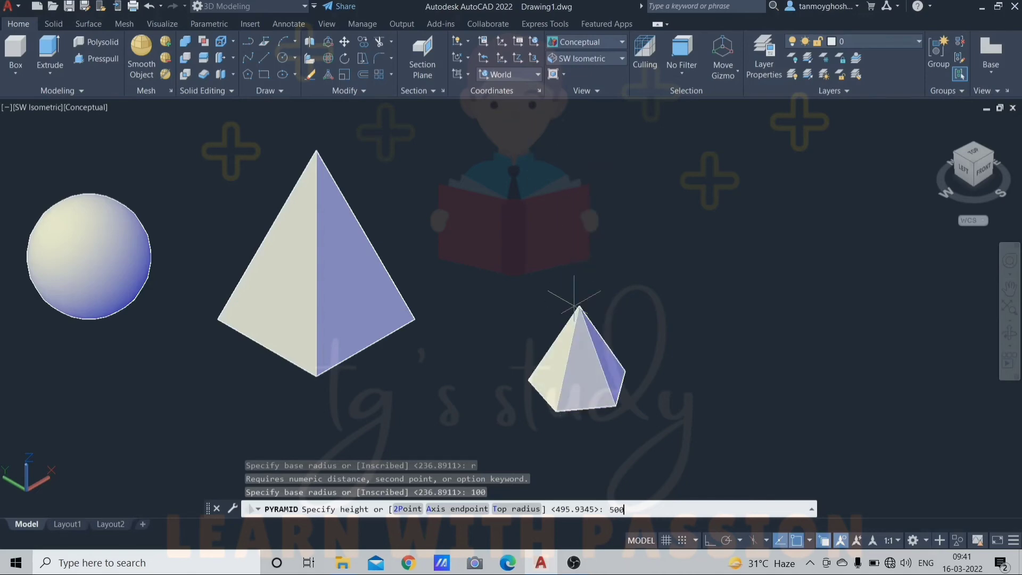
{"action": "key", "text": "Return"}
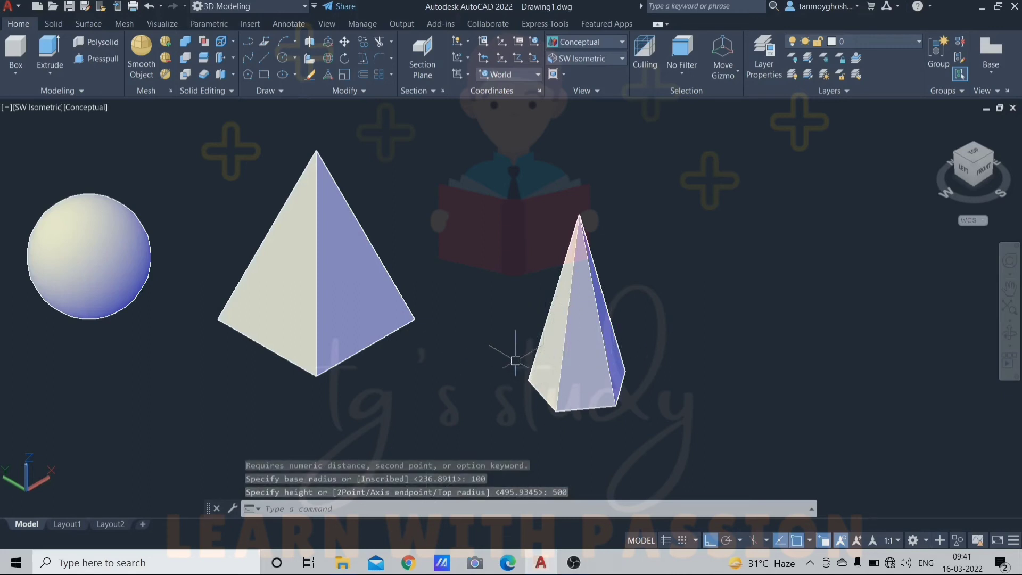
{"action": "left_click", "coordinate": [591, 284]}
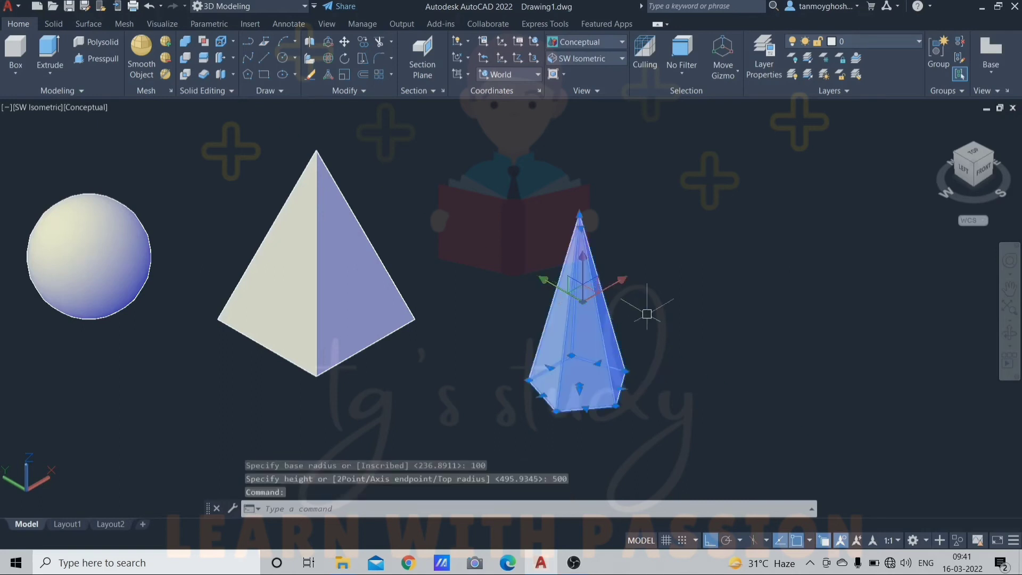
{"action": "key", "text": "Escape"}
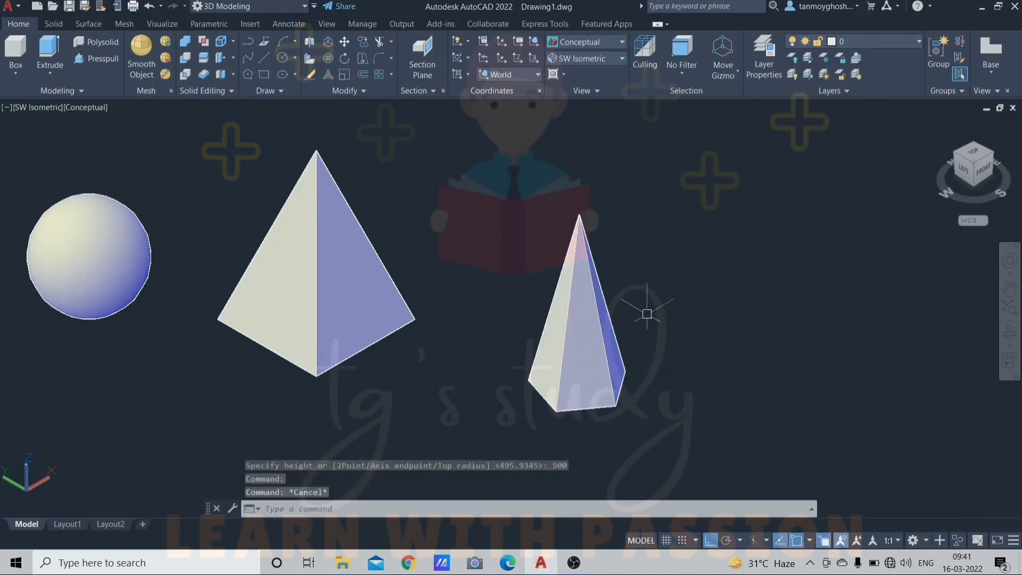
{"action": "left_click", "coordinate": [573, 358]}
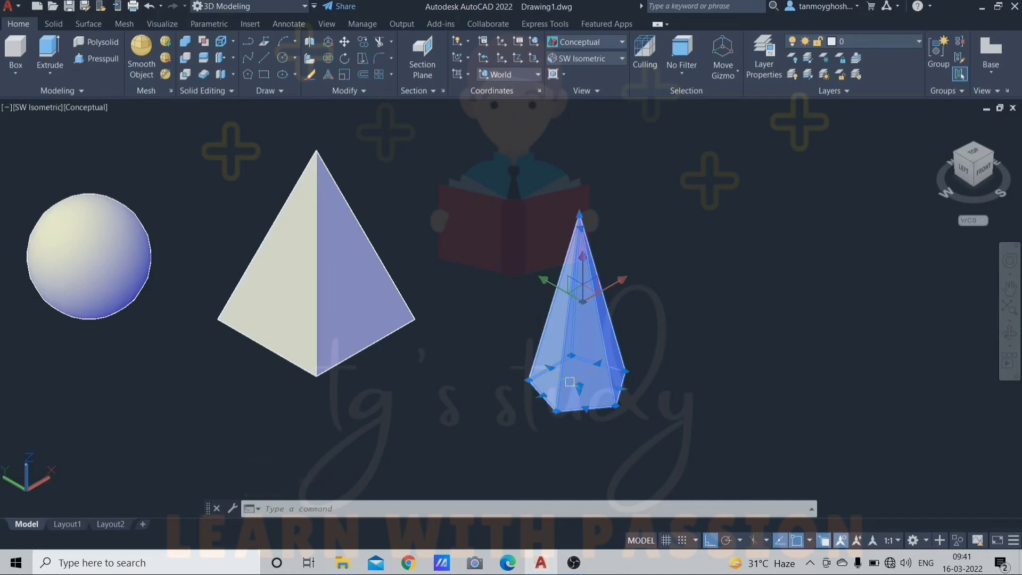
{"action": "key", "text": "Escape"}
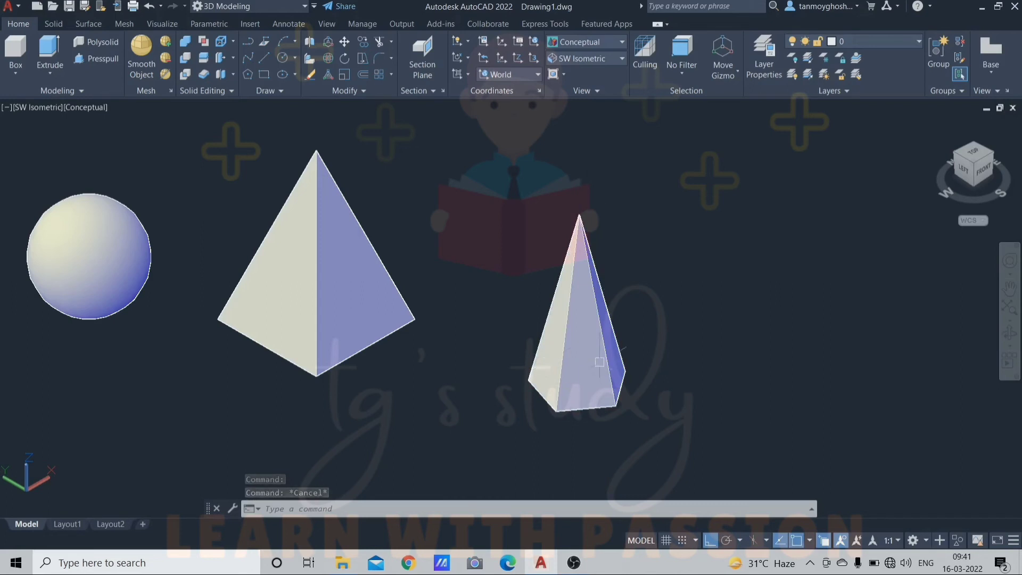
- Begin another five-sided solid with the PYR command, centered beside the five-sided pyramid, and set its base radius to 200
{"action": "scroll", "coordinate": [573, 368], "scroll_direction": "down", "scroll_amount": 2}
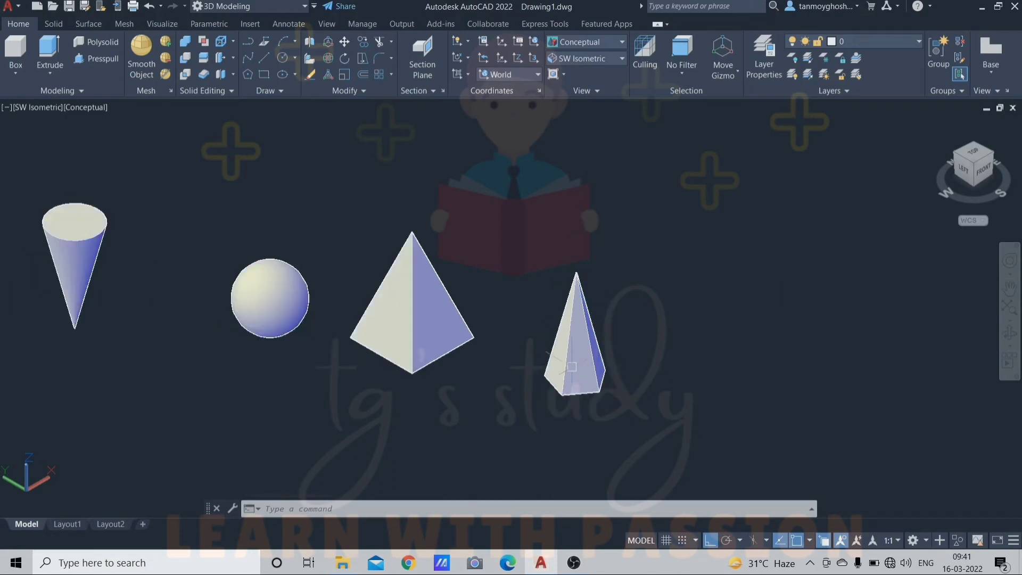
{"action": "middle_click_drag", "start_coordinate": [573, 368], "coordinate": [522, 355]}
{"action": "key", "text": "Escape"}
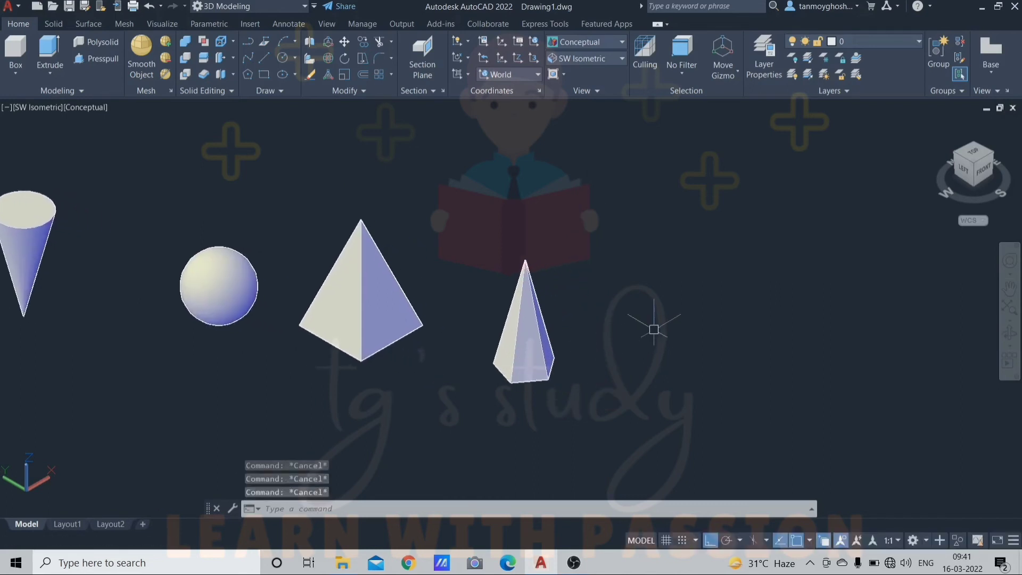
{"action": "type", "text": "pyr"}
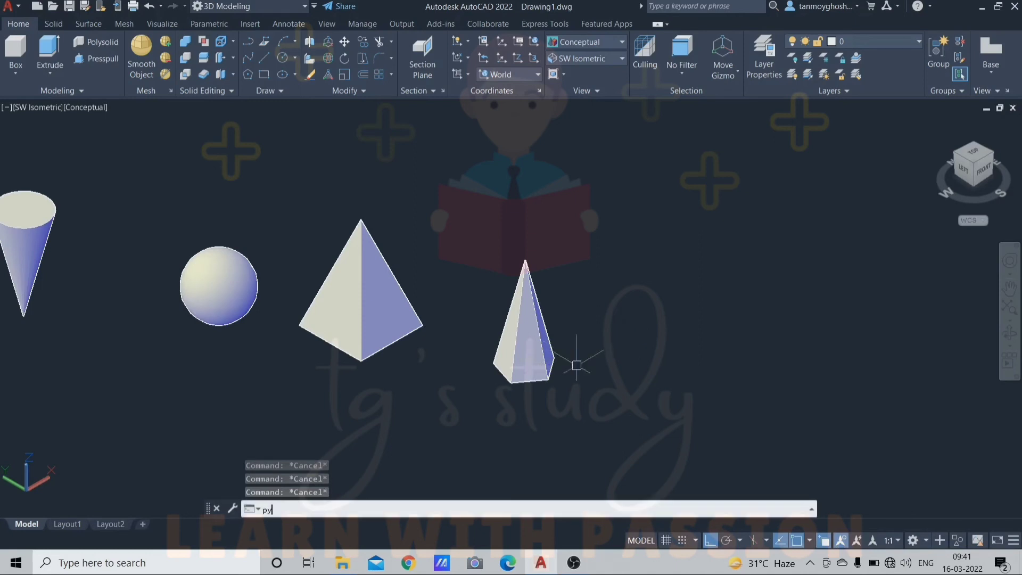
{"action": "key", "text": "Return"}
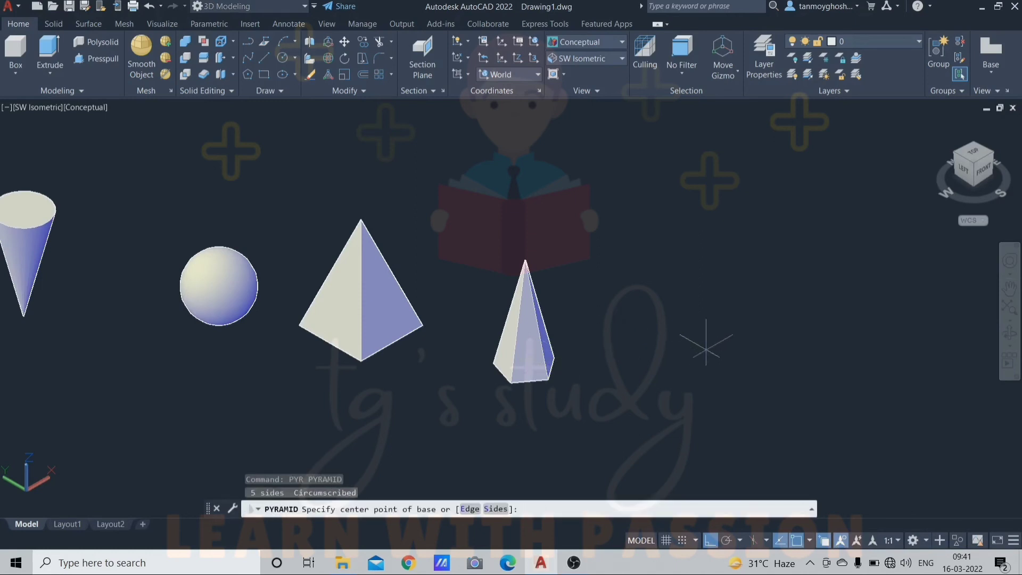
{"action": "left_click", "coordinate": [679, 360]}
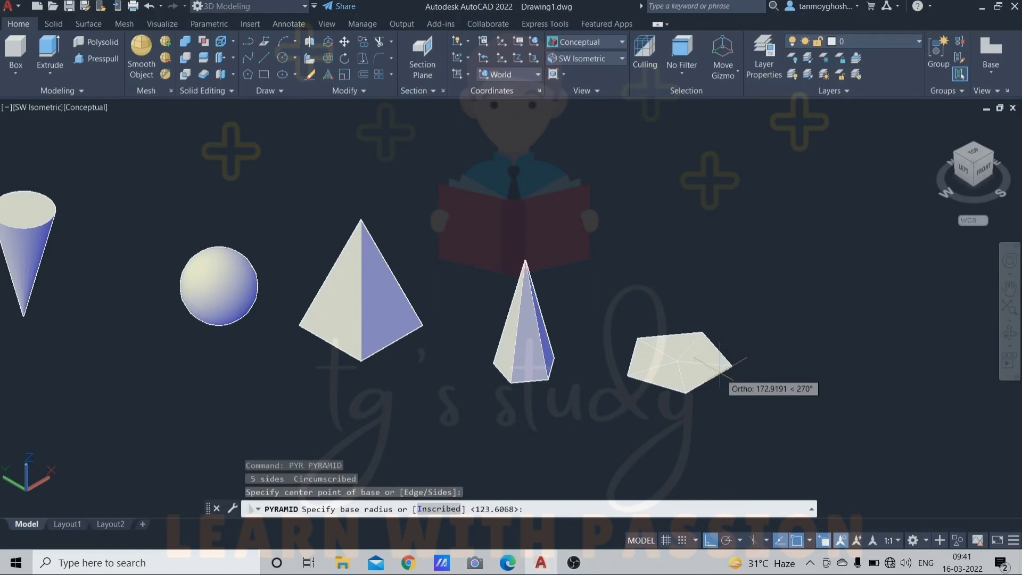
{"action": "type", "text": "r"}
{"action": "key", "text": "Return"}
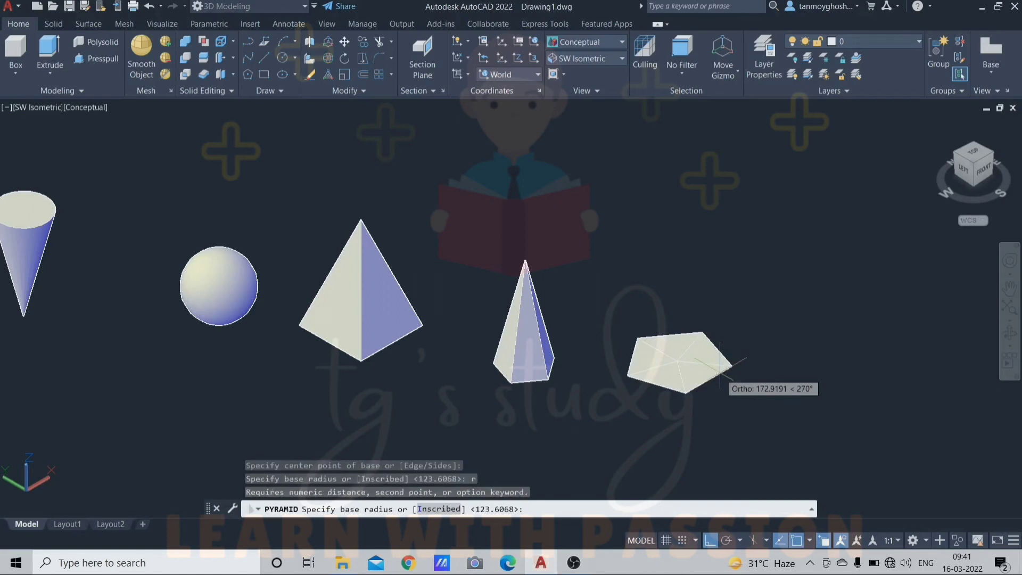
{"action": "key", "text": "Return"}
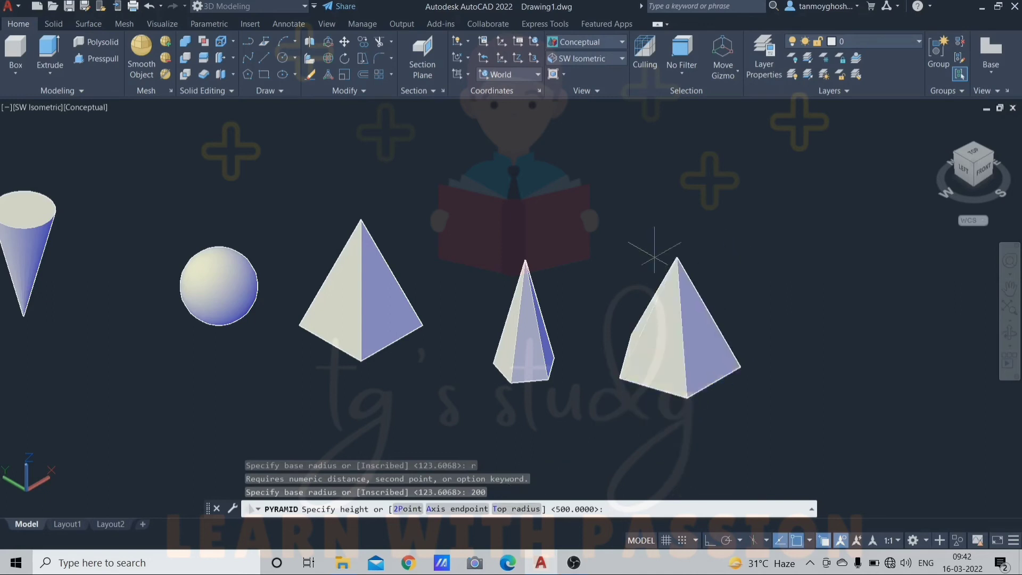
- Turn the new pyramid into a pentagonal prism by giving it a top radius of 200 and a height of 500
{"action": "type", "text": "t"}
{"action": "key", "text": "Return"}
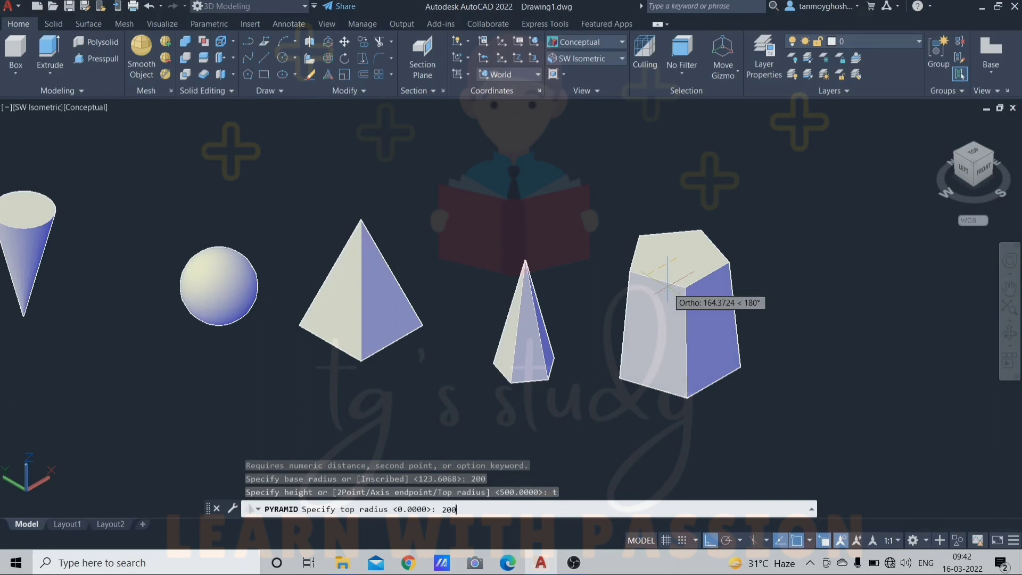
{"action": "key", "text": "Return"}
{"action": "scroll", "coordinate": [694, 337], "scroll_direction": "up", "scroll_amount": 3}
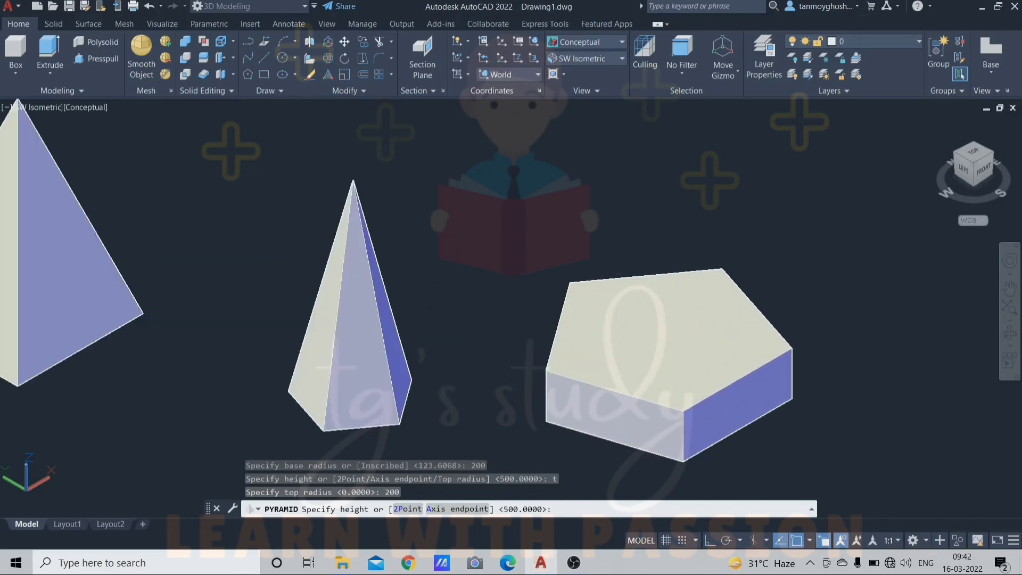
{"action": "scroll", "coordinate": [711, 252], "scroll_direction": "down", "scroll_amount": 2}
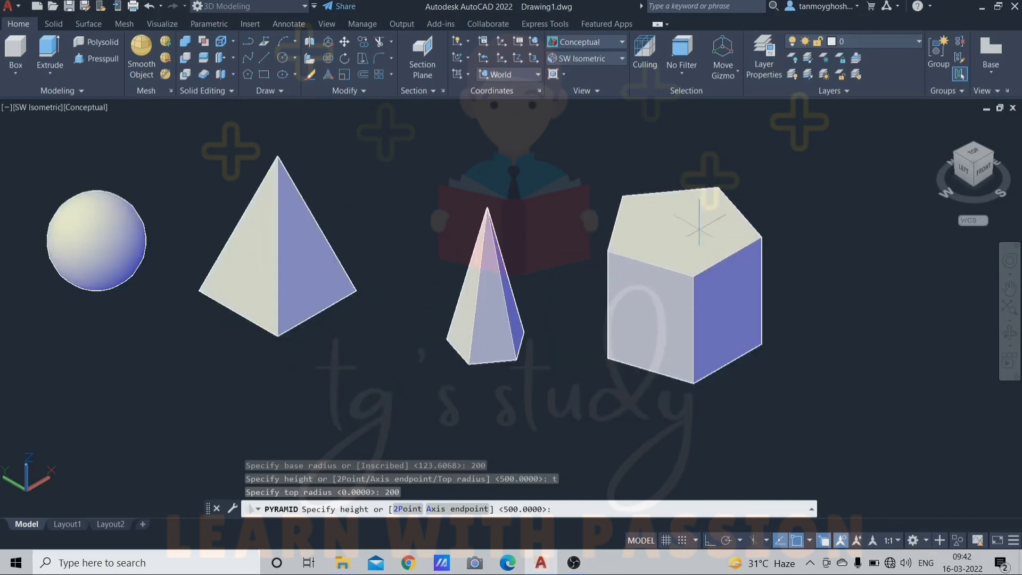
{"action": "type", "text": "500"}
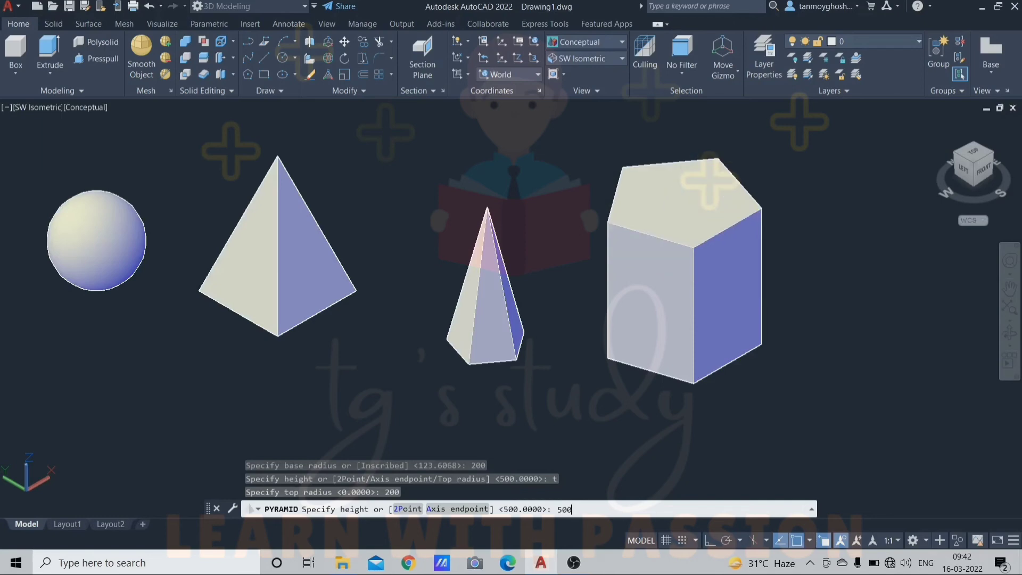
{"action": "key", "text": "Return"}
{"action": "key", "text": "Escape"}
- Inspect the pentagonal prism from other angles, and restore the SW Isometric view with the newest solids in sight
{"action": "middle_click_drag", "start_coordinate": [685, 280], "coordinate": [564, 179], "text": "shift"}
{"action": "middle_click_drag", "start_coordinate": [538, 193], "coordinate": [712, 253], "text": "shift"}
{"action": "key", "text": "Escape"}
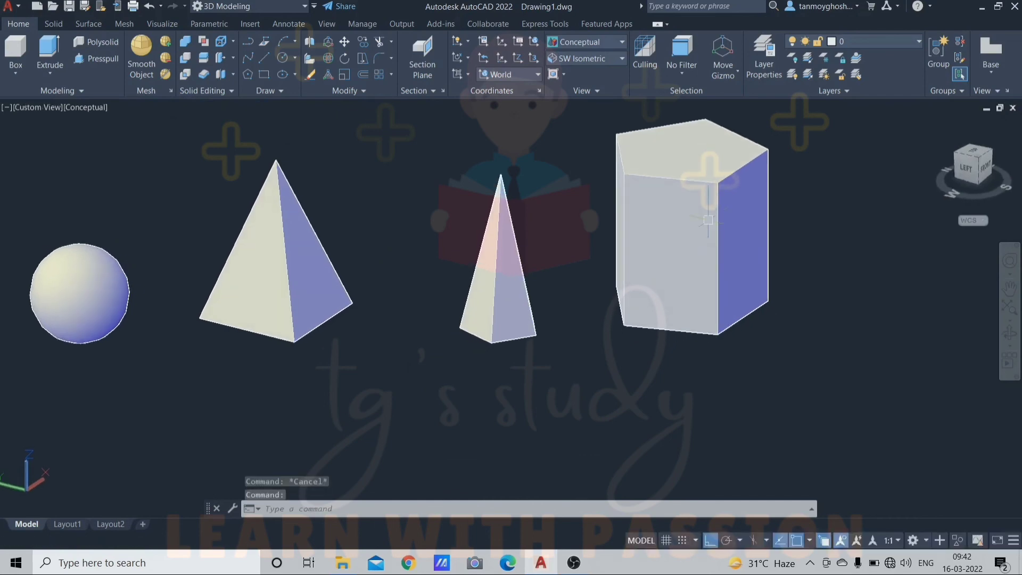
{"action": "left_click", "coordinate": [620, 60]}
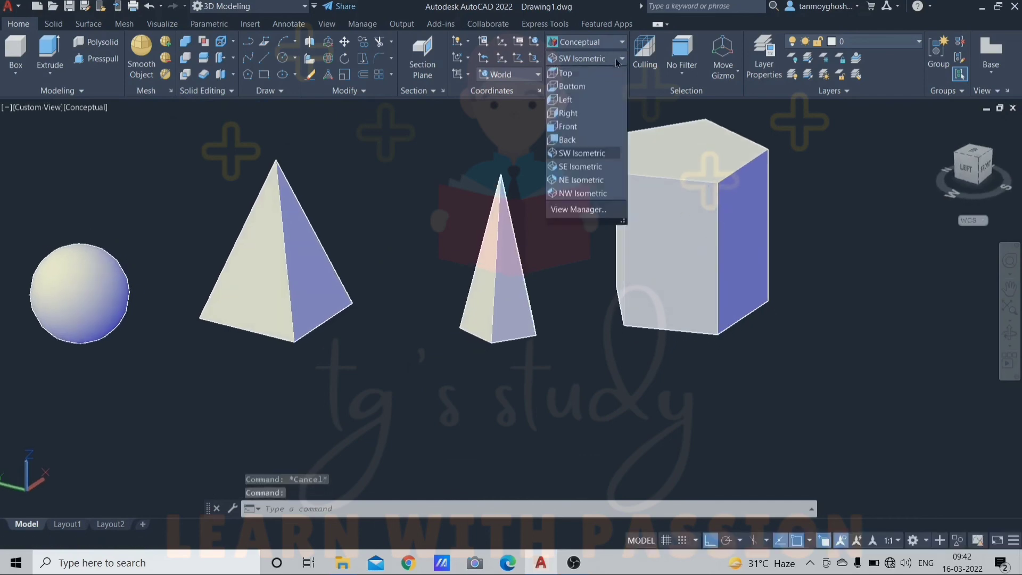
{"action": "left_click", "coordinate": [597, 159]}
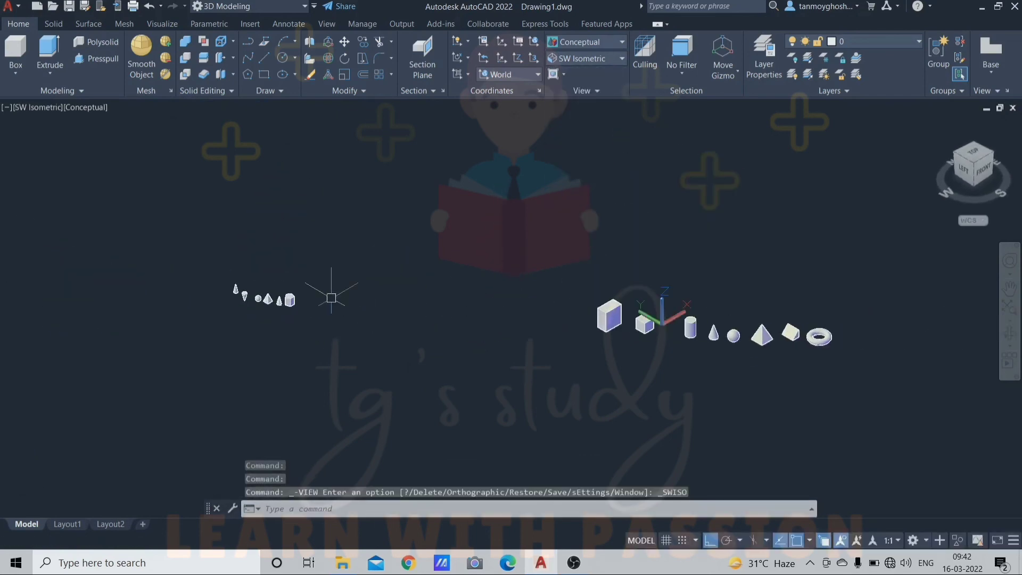
{"action": "scroll", "coordinate": [319, 295], "scroll_direction": "up", "scroll_amount": 3}
{"action": "scroll", "coordinate": [200, 305], "scroll_direction": "up", "scroll_amount": 7}
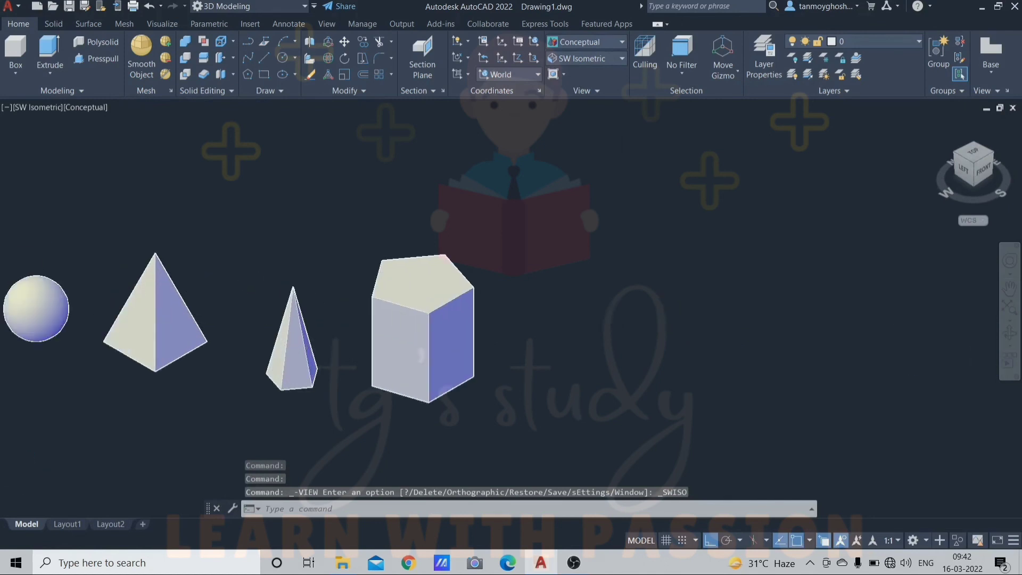
- Create a solid wedge with the WE command beside the pentagonal prism, setting its rectangular base and height freehand
{"action": "left_click", "coordinate": [16, 75]}
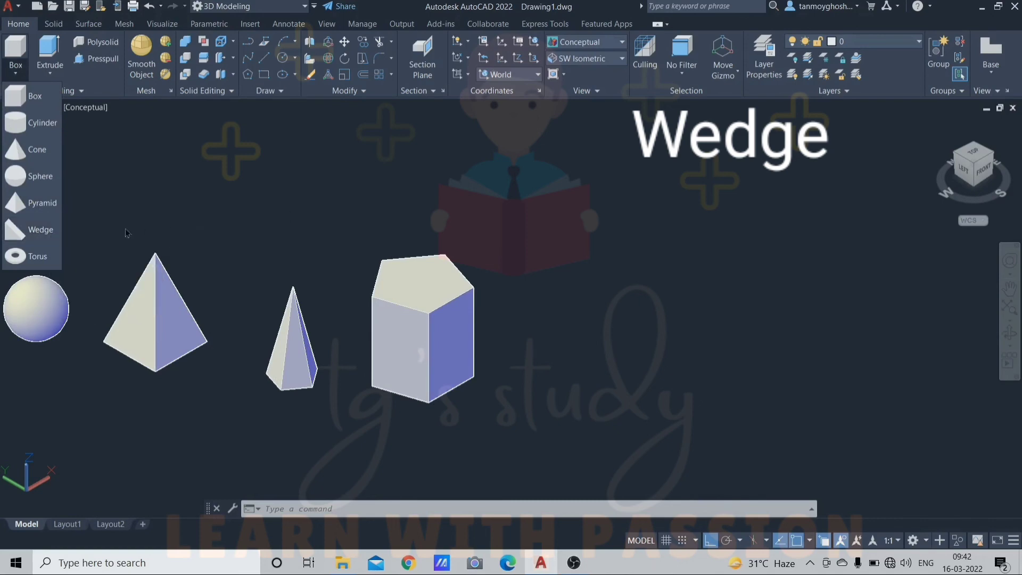
{"action": "key", "text": "Escape"}
{"action": "key", "text": "Escape"}
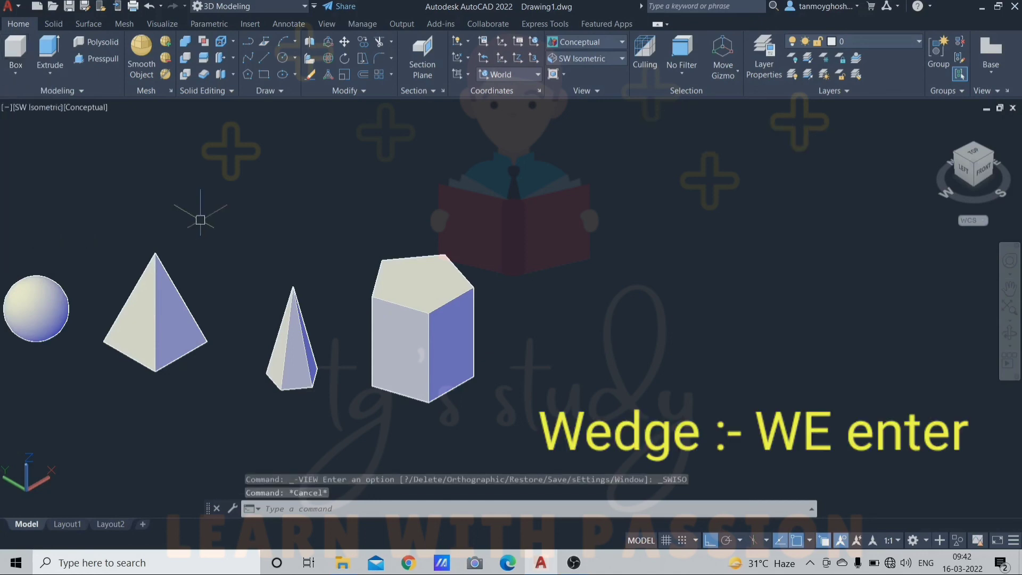
{"action": "type", "text": "WE"}
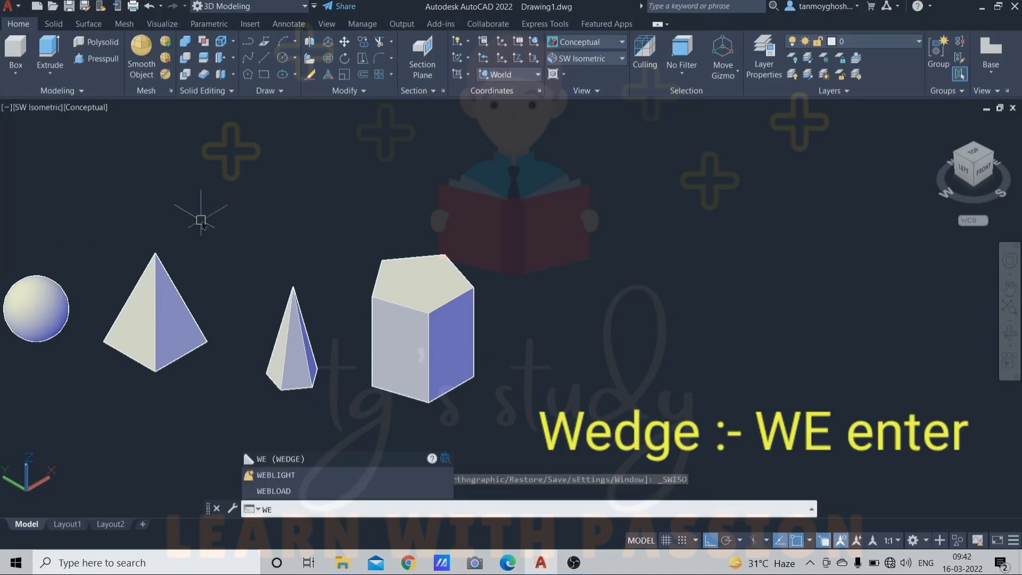
{"action": "key", "text": "Return"}
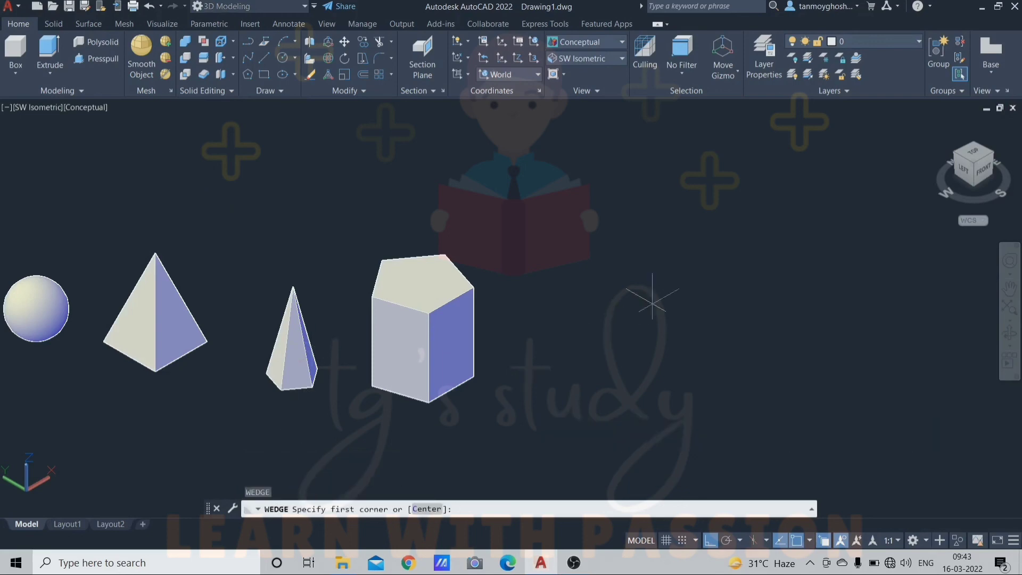
{"action": "left_click", "coordinate": [614, 282]}
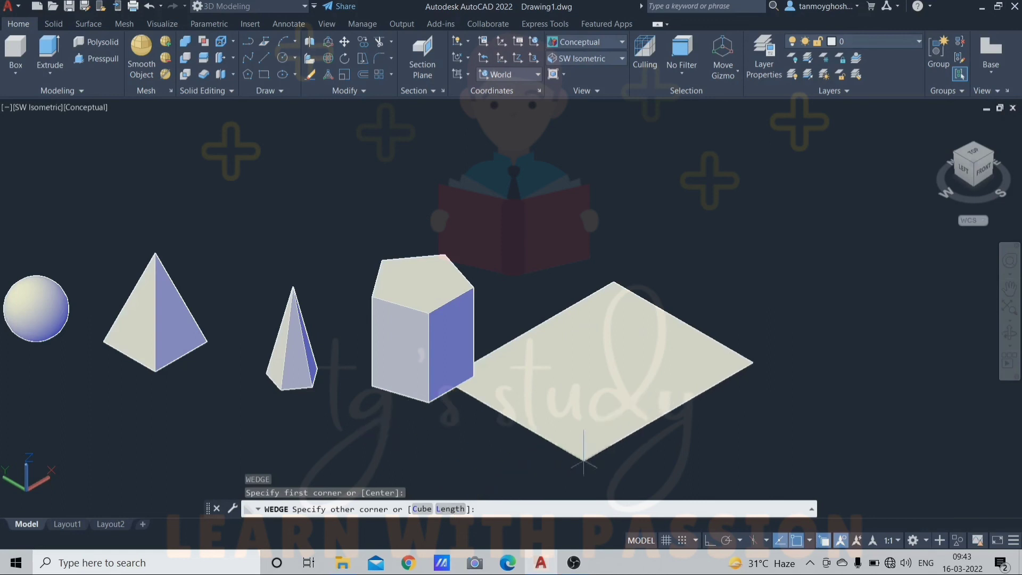
{"action": "left_click", "coordinate": [699, 394]}
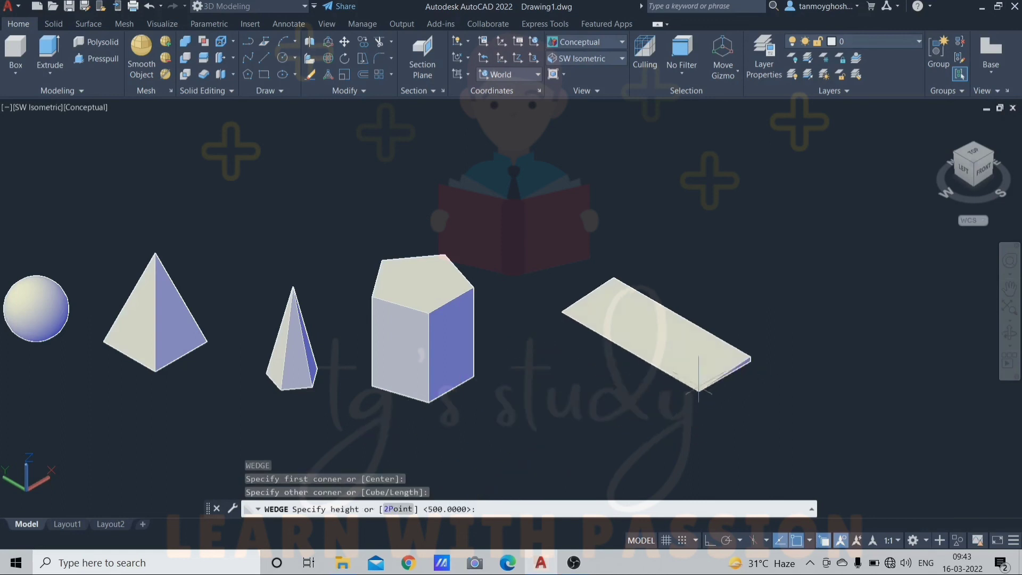
{"action": "left_click", "coordinate": [711, 324]}
{"action": "key", "text": "F8"}
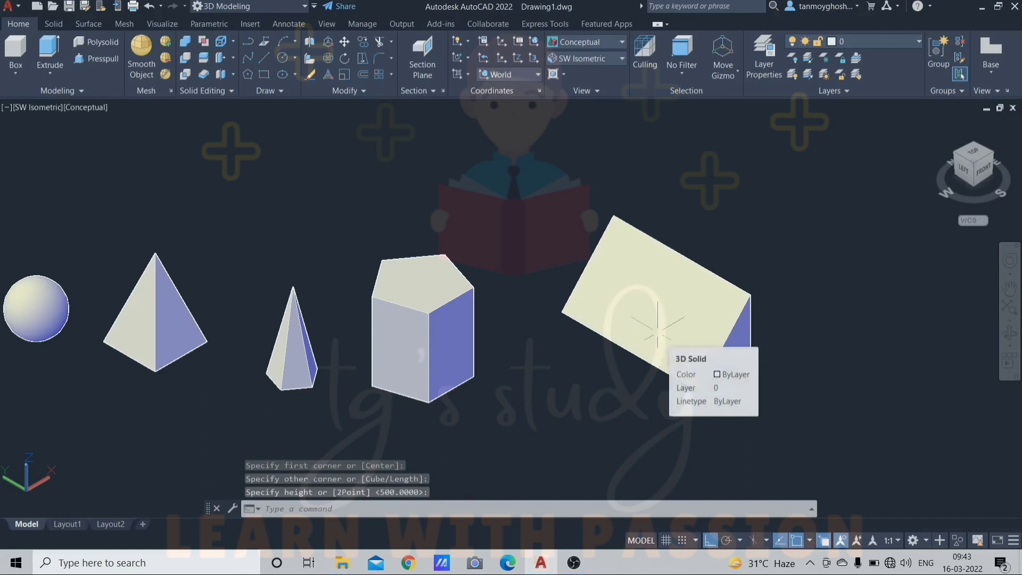
- Create a solid torus with the TOR command, centered beside the wedge, with radius 200 and tube radius 50
{"action": "scroll", "coordinate": [658, 329], "scroll_direction": "down", "scroll_amount": 3}
{"action": "middle_click_drag", "start_coordinate": [658, 330], "coordinate": [611, 332]}
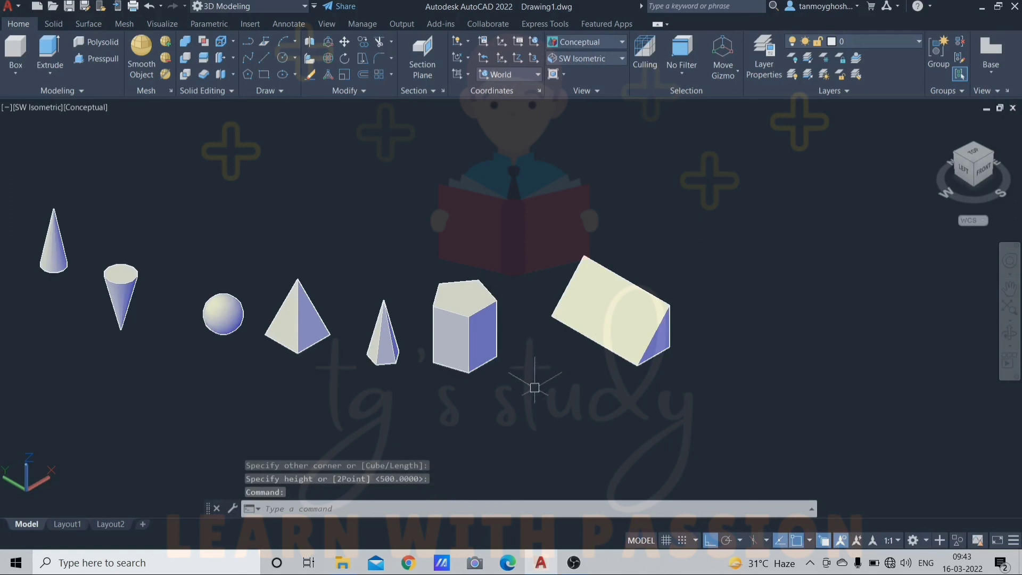
{"action": "left_click", "coordinate": [16, 74]}
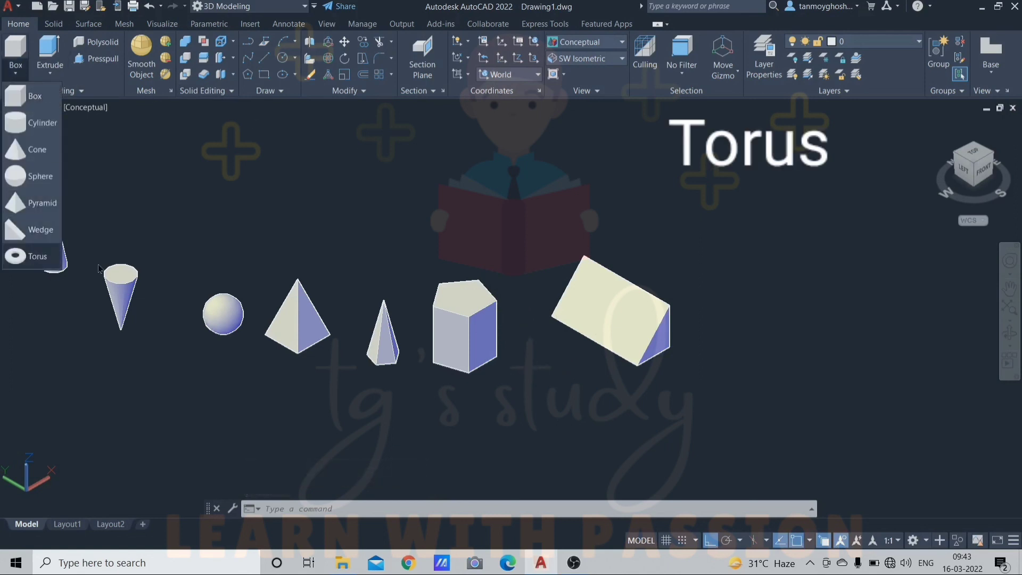
{"action": "scroll", "coordinate": [549, 274], "scroll_direction": "down", "scroll_amount": 4}
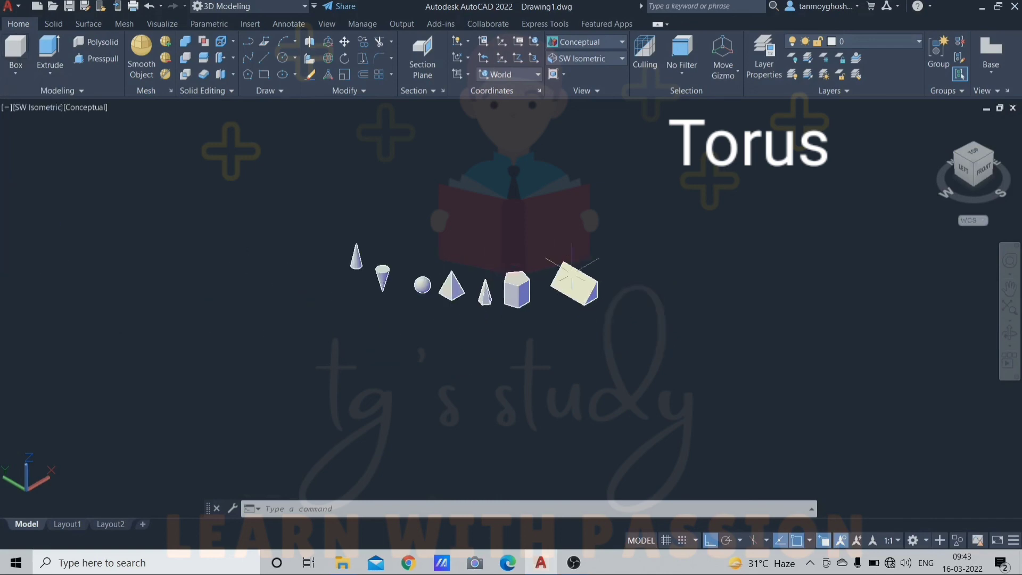
{"action": "scroll", "coordinate": [628, 290], "scroll_direction": "up", "scroll_amount": 4}
{"action": "key", "text": "Escape"}
{"action": "key", "text": "Escape"}
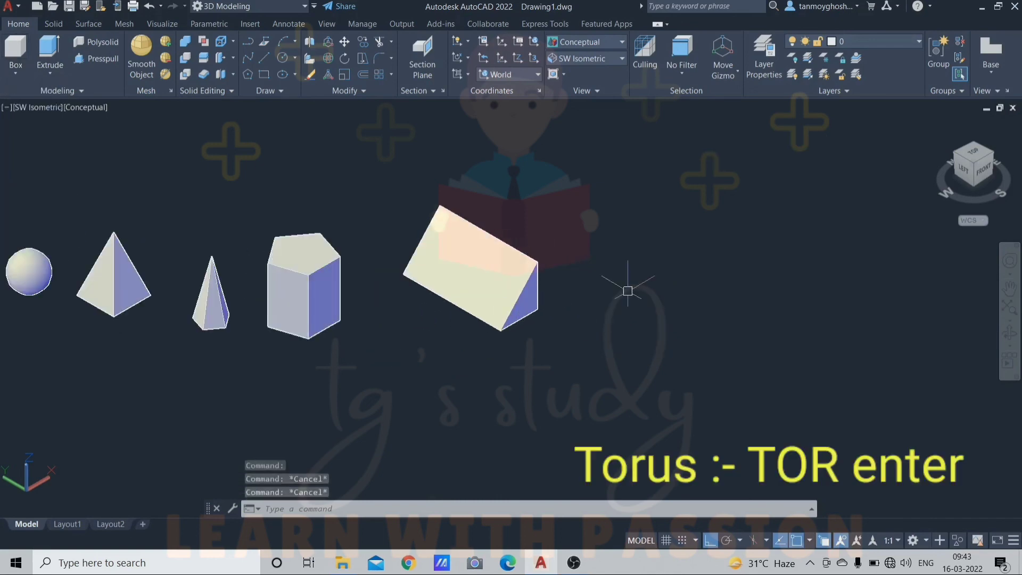
{"action": "type", "text": "to"}
{"action": "key", "text": "Return"}
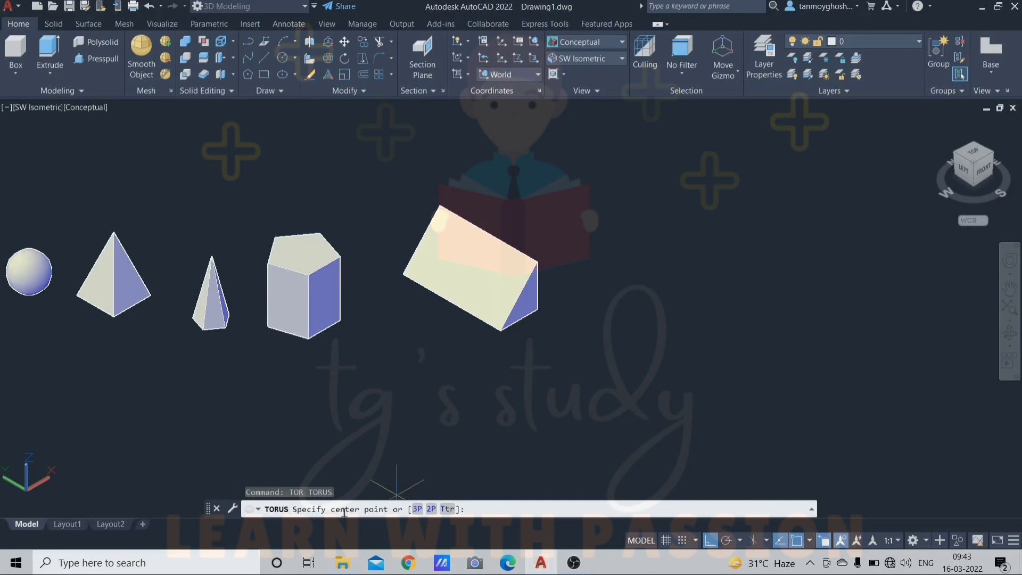
{"action": "left_click", "coordinate": [697, 329]}
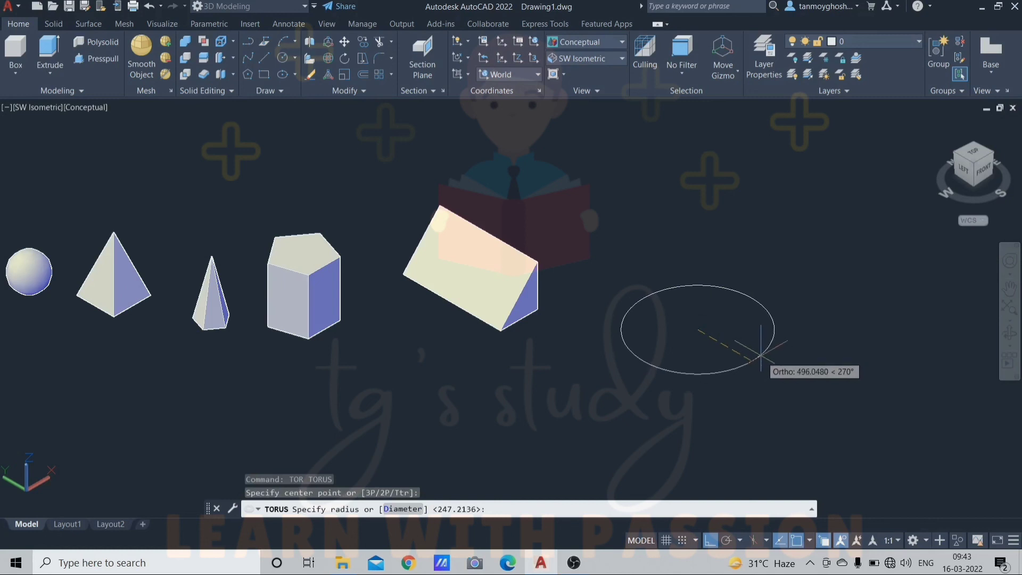
{"action": "type", "text": "r"}
{"action": "key", "text": "Return"}
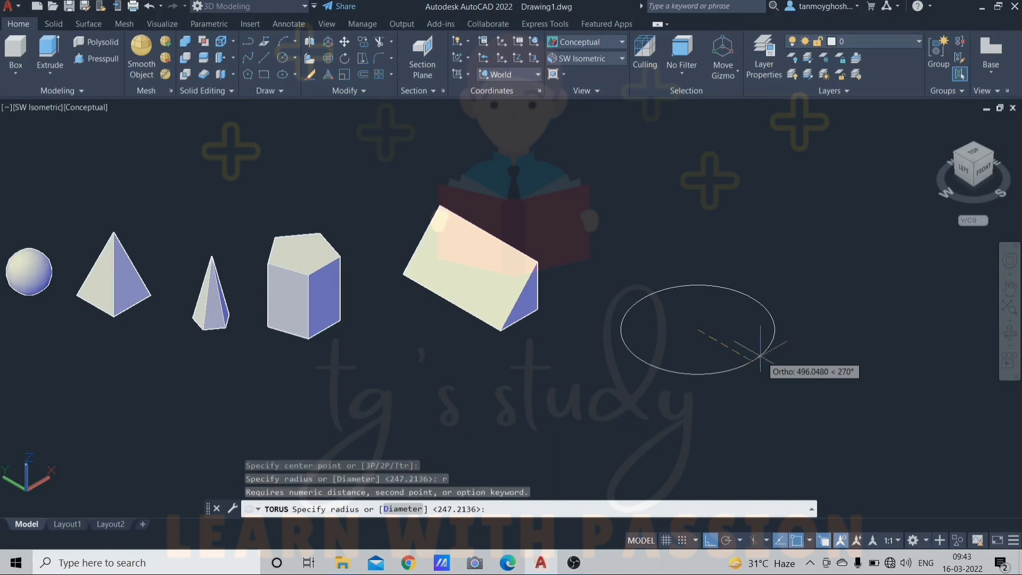
{"action": "key", "text": "Return"}
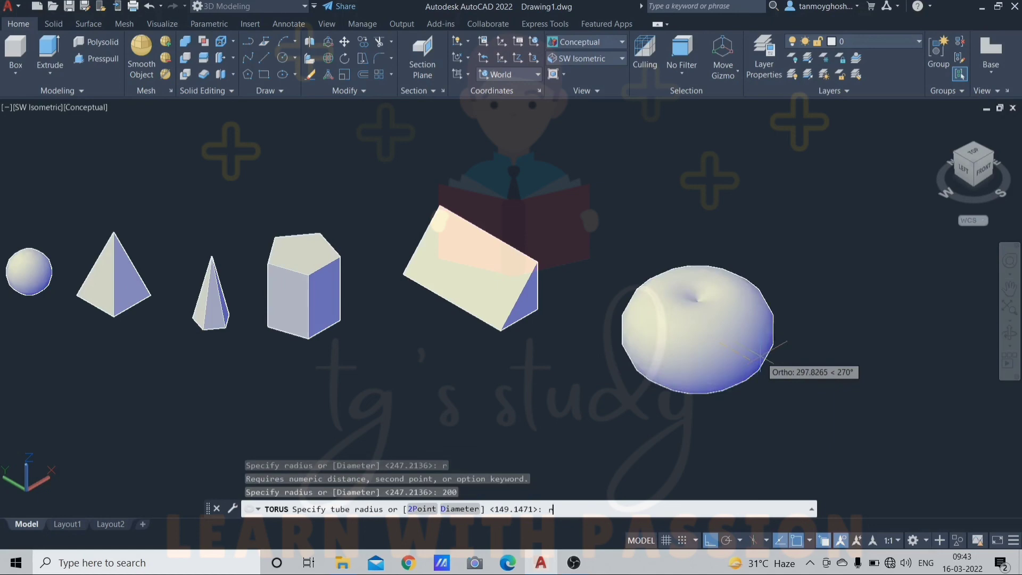
{"action": "key", "text": "Return"}
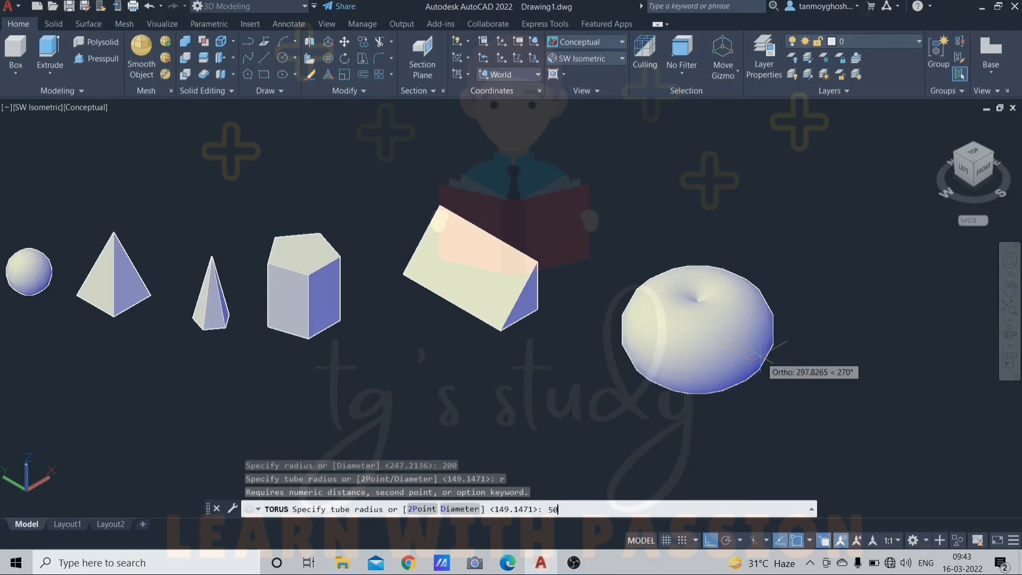
{"action": "key", "text": "Return"}
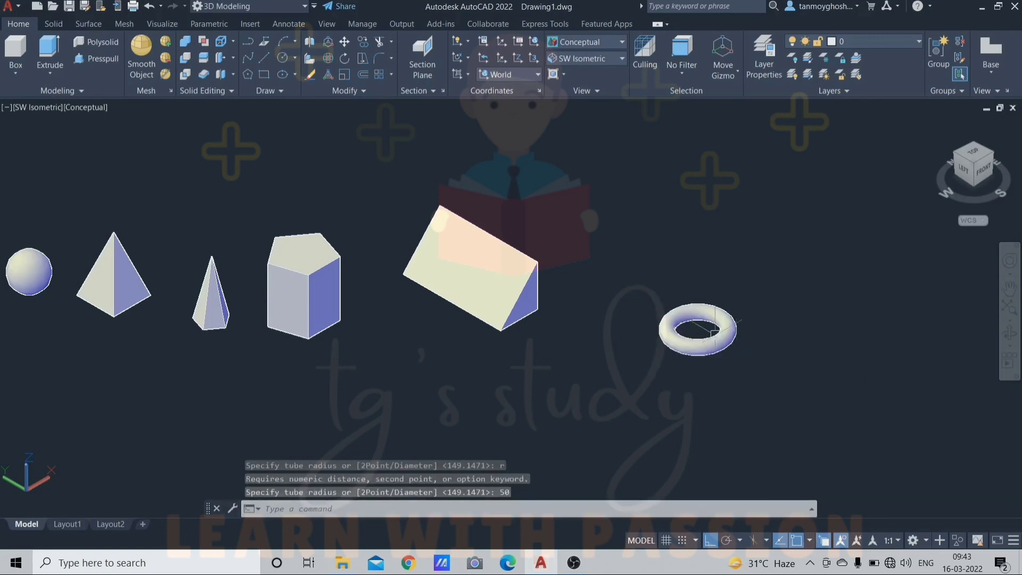
- Examine the finished torus up close, selecting it to show its ring and tube shape, and clear the selection
{"action": "scroll", "coordinate": [714, 331], "scroll_direction": "up", "scroll_amount": 5}
{"action": "left_click", "coordinate": [768, 350]}
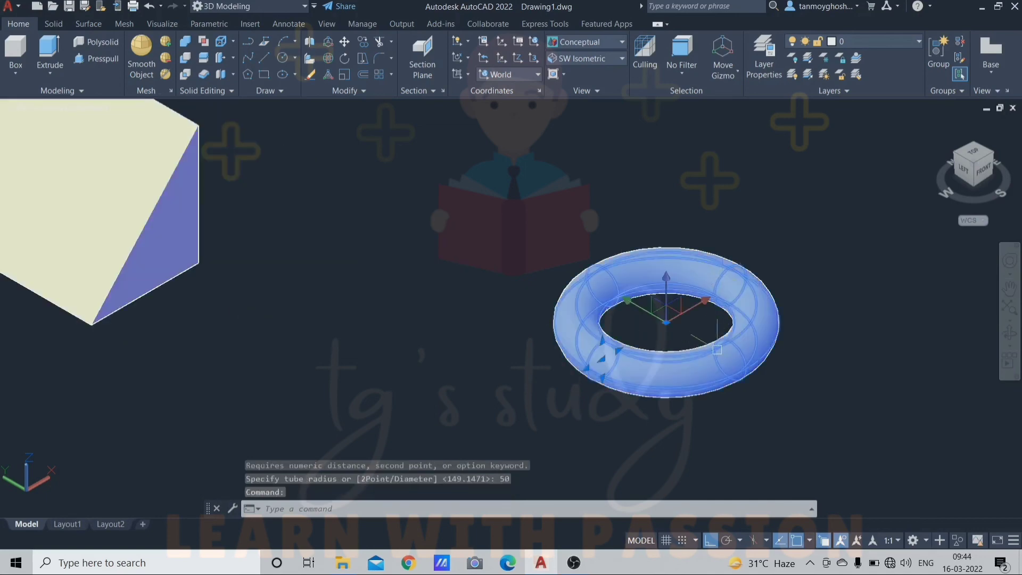
{"action": "key", "text": "Escape"}
{"action": "left_click", "coordinate": [705, 383]}
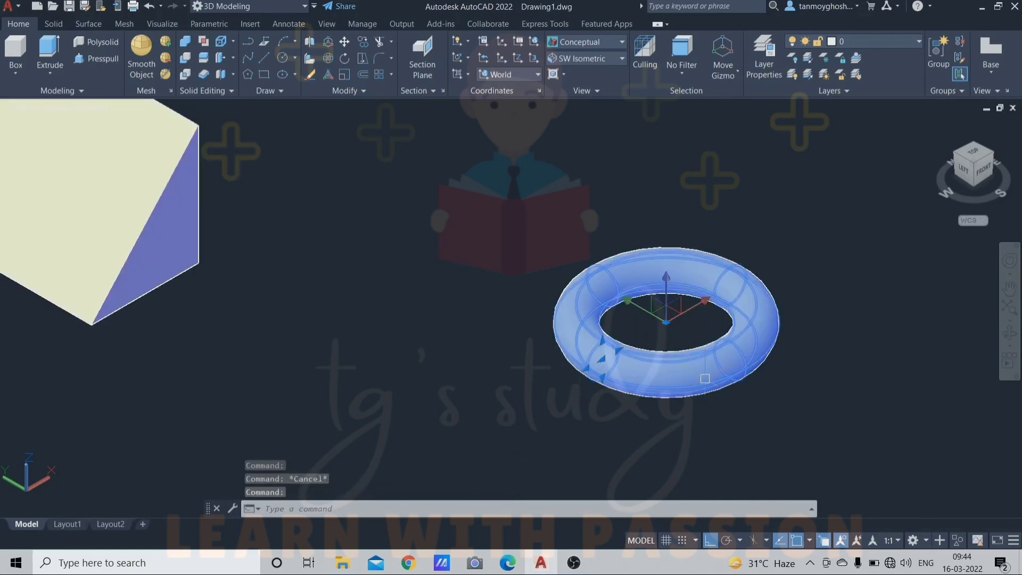
{"action": "key", "text": "Escape"}
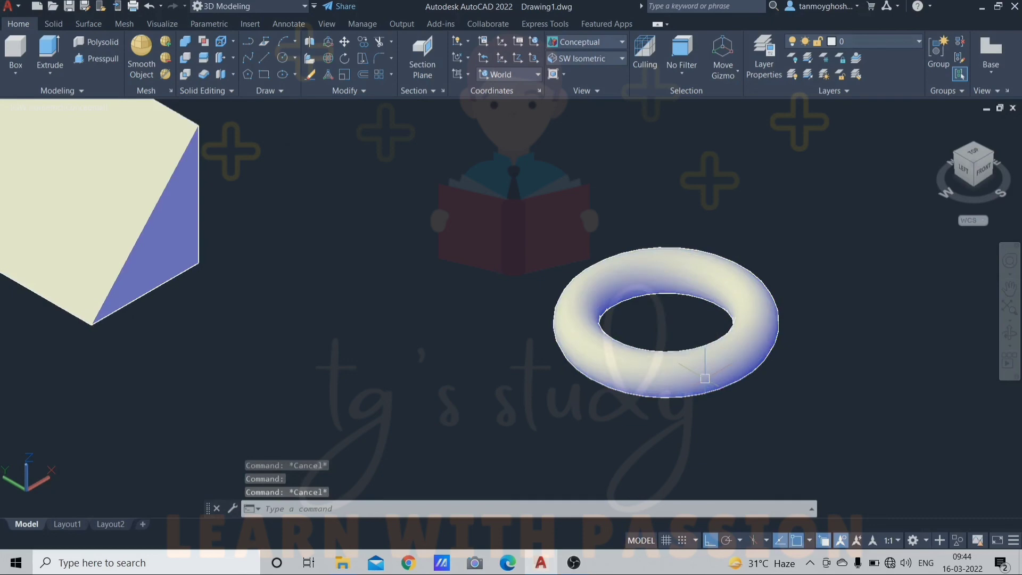
{"action": "left_click", "coordinate": [705, 379]}
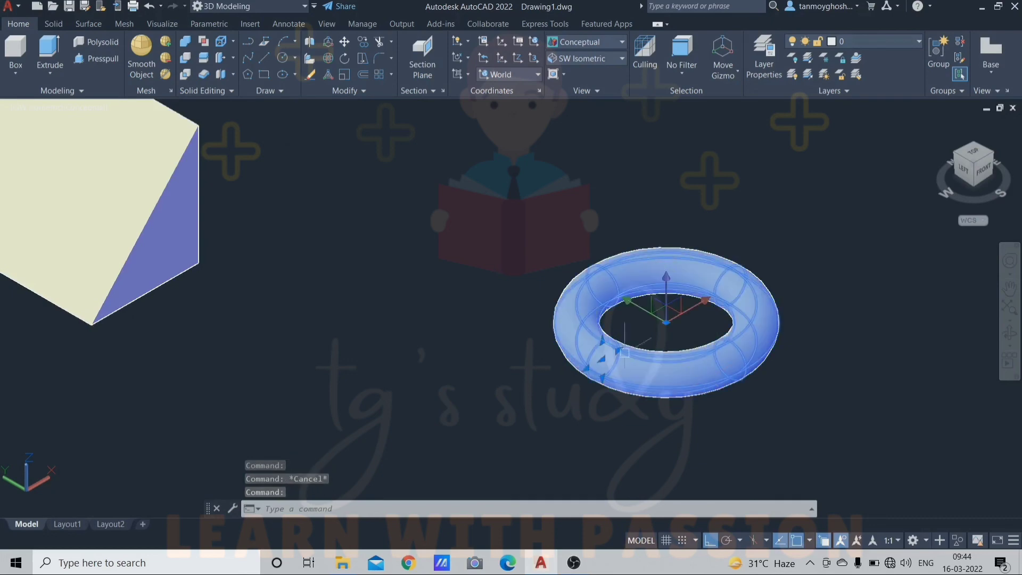
{"action": "key", "text": "Escape"}
{"action": "scroll", "coordinate": [724, 339], "scroll_direction": "down", "scroll_amount": 6}
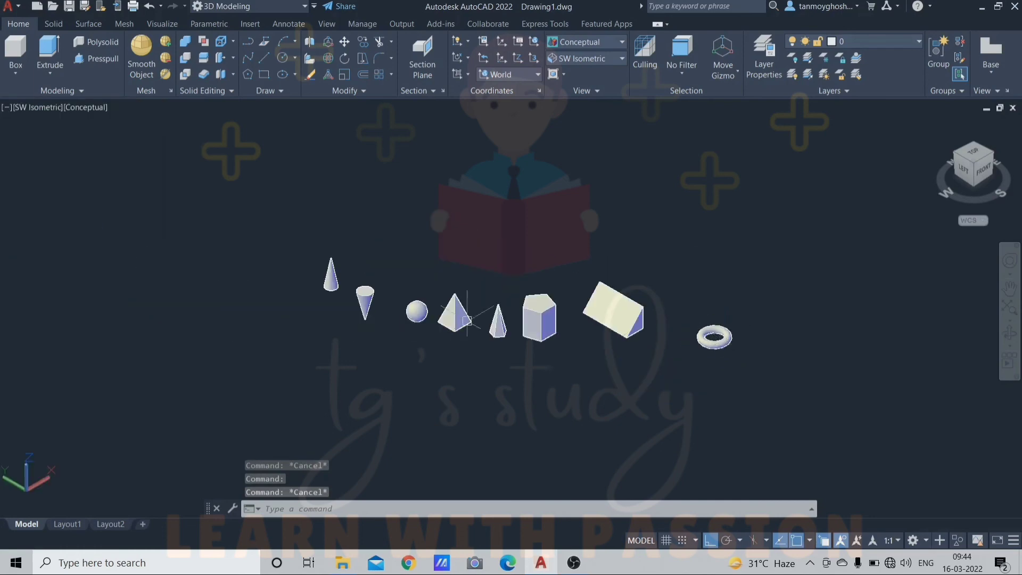
{"action": "scroll", "coordinate": [319, 279], "scroll_direction": "up", "scroll_amount": 2}
{"action": "scroll", "coordinate": [320, 278], "scroll_direction": "down", "scroll_amount": 2}
{"action": "scroll", "coordinate": [320, 279], "scroll_direction": "up", "scroll_amount": 2}
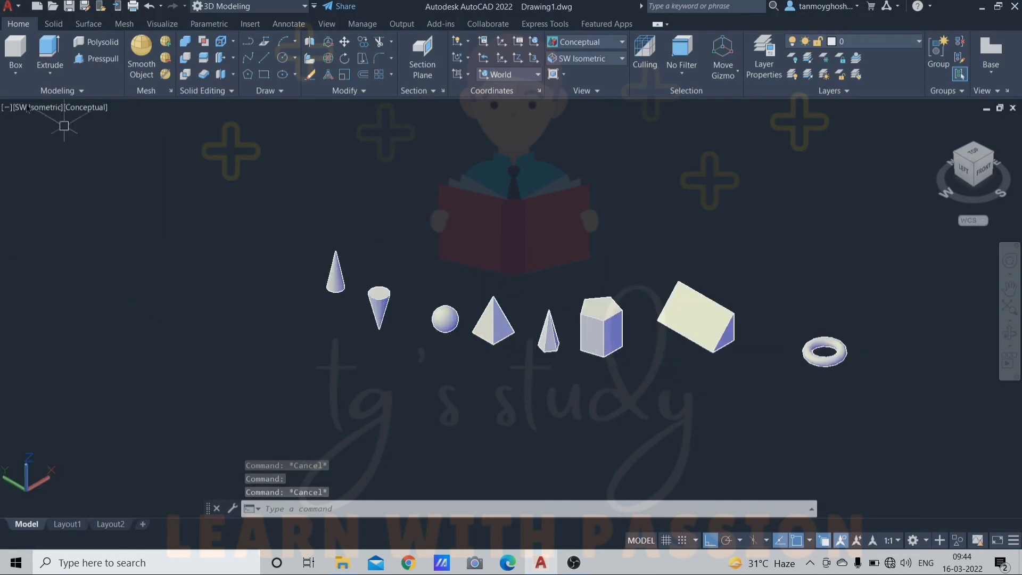
{"action": "left_click", "coordinate": [15, 73]}
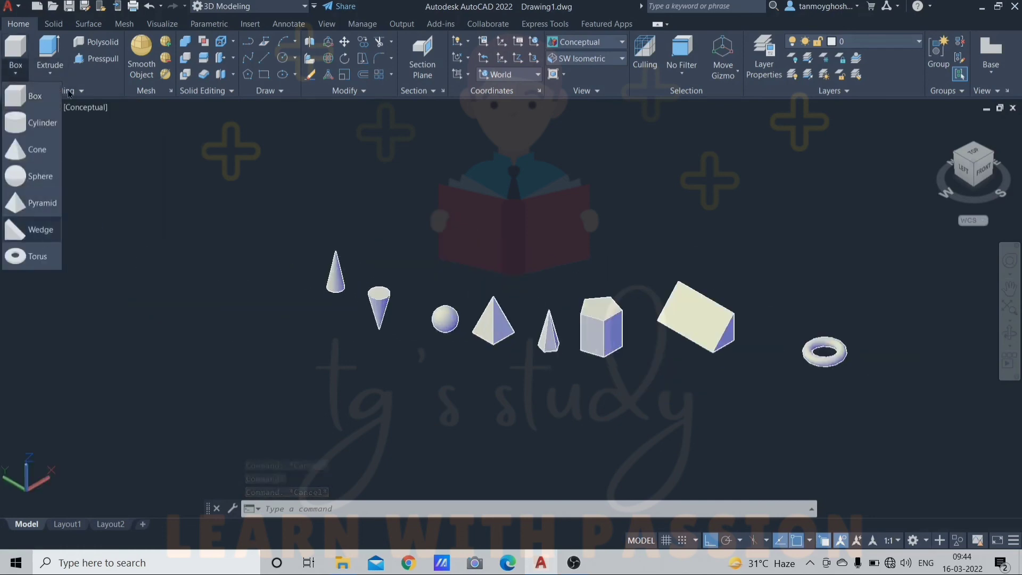
{"action": "middle_click", "coordinate": [234, 288]}
{"action": "middle_click", "coordinate": [235, 288]}
{"action": "left_click", "coordinate": [150, 231]}
{"action": "key", "text": "Escape"}
{"action": "key", "text": "Escape"}
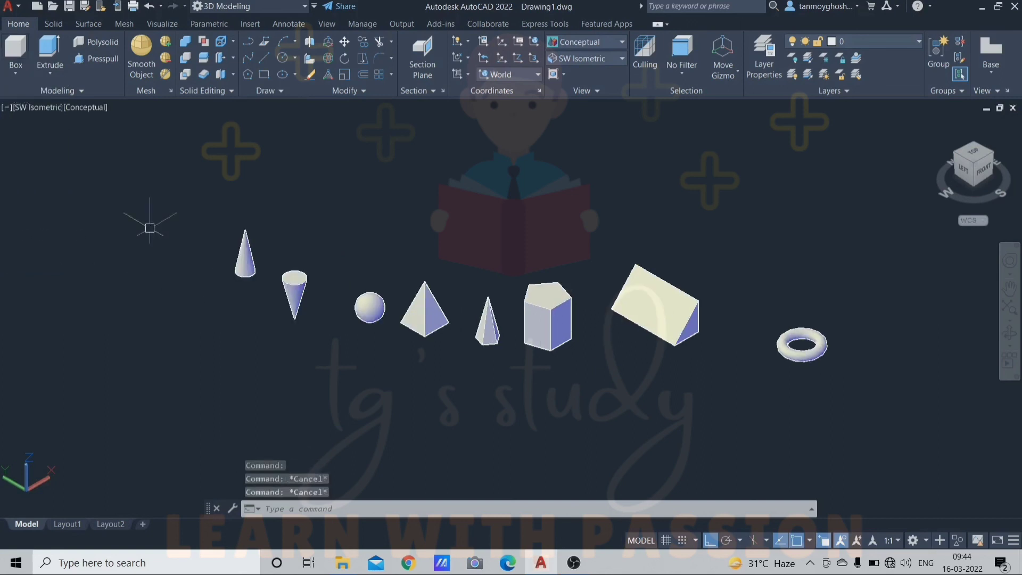